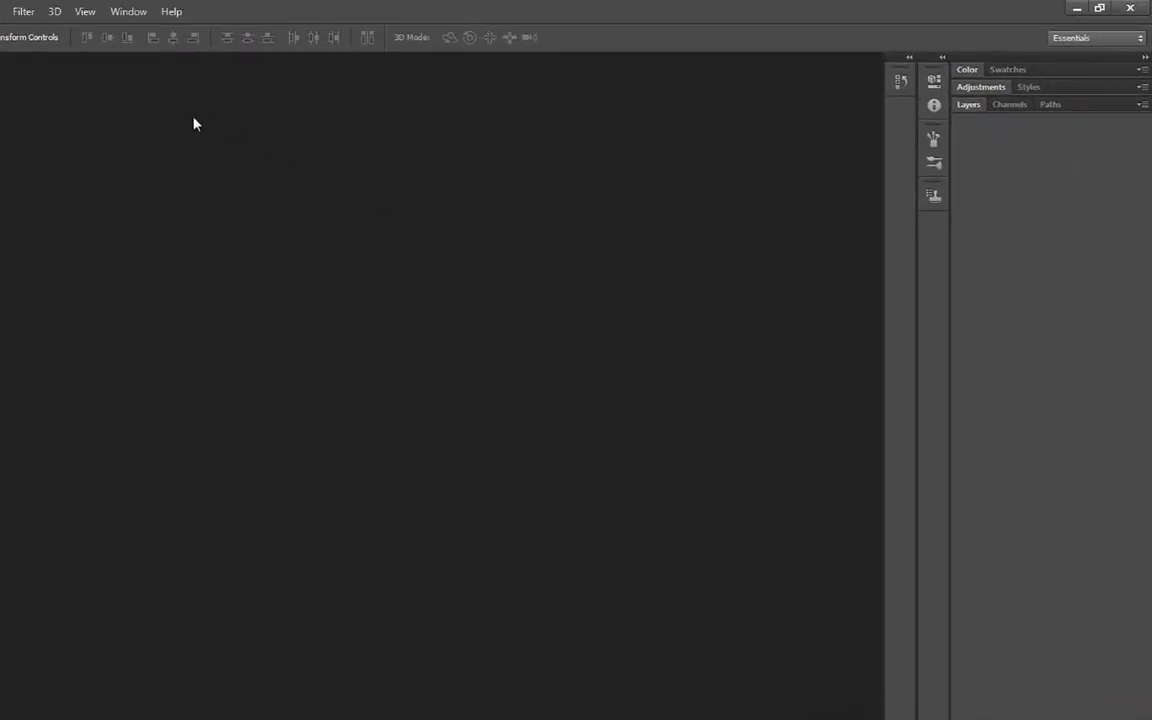
# Display the Clone Source panel, detach it from the dock and close it.
pyautogui.click(126, 14)
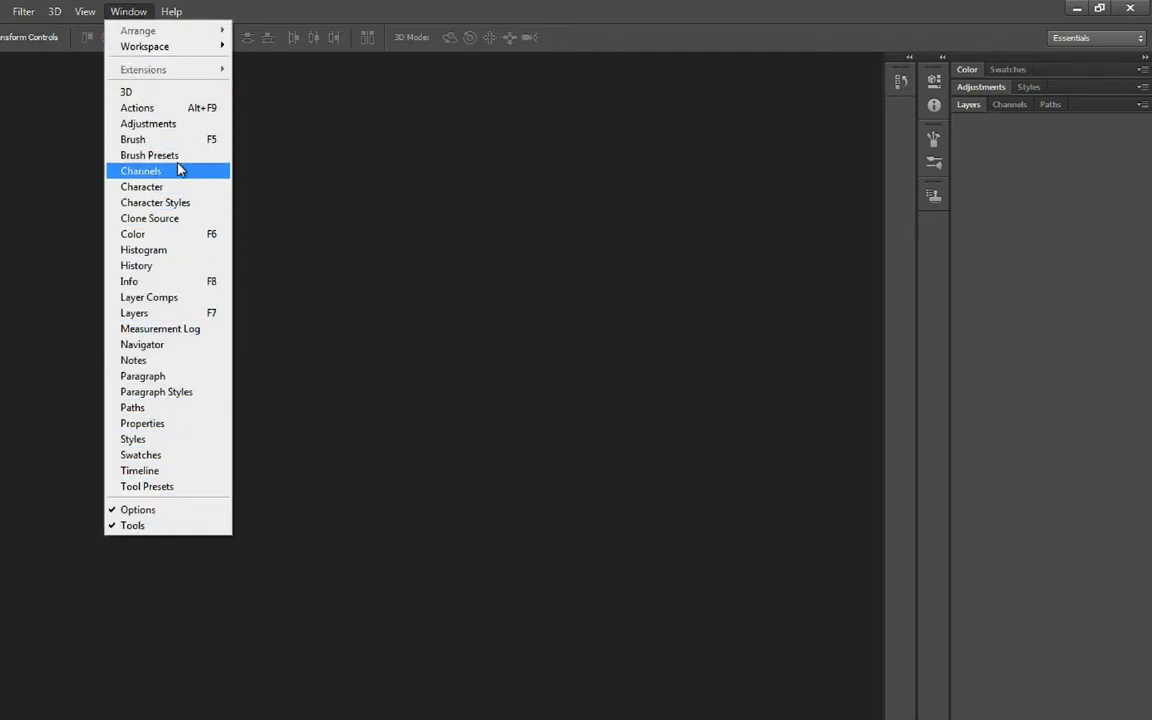
pyautogui.click(178, 219)
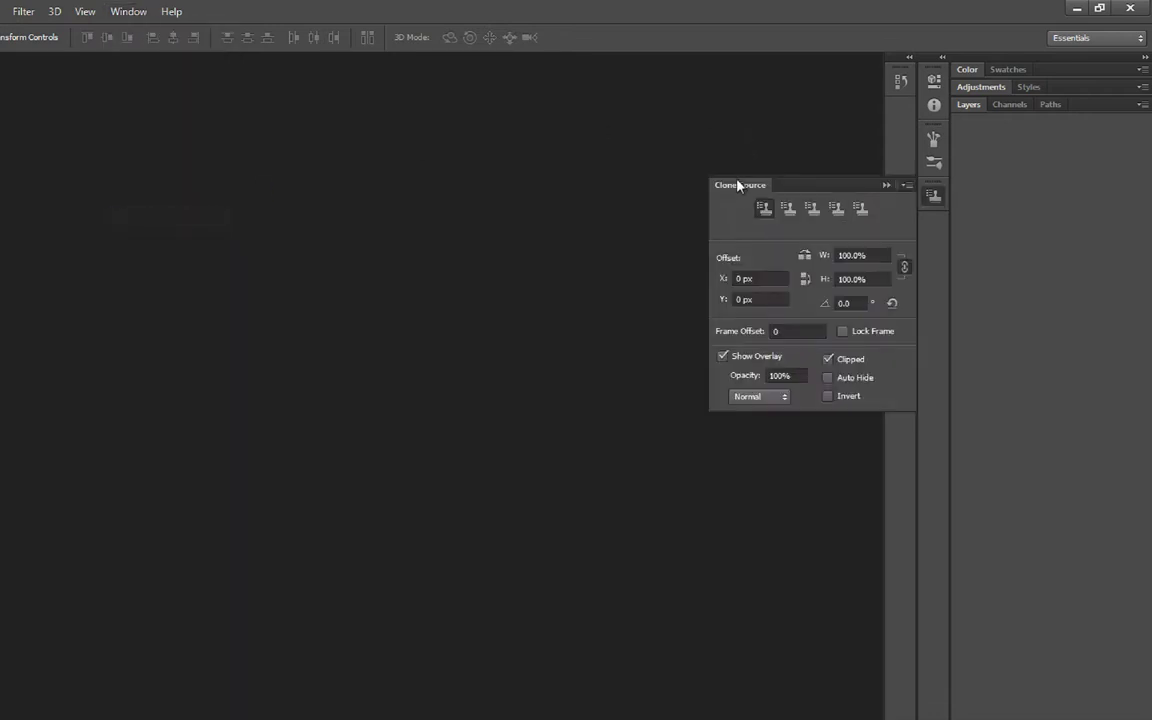
pyautogui.moveTo(740, 186)
pyautogui.mouseDown()
pyautogui.moveTo(653, 229)
pyautogui.moveTo(650, 218)
pyautogui.mouseUp()
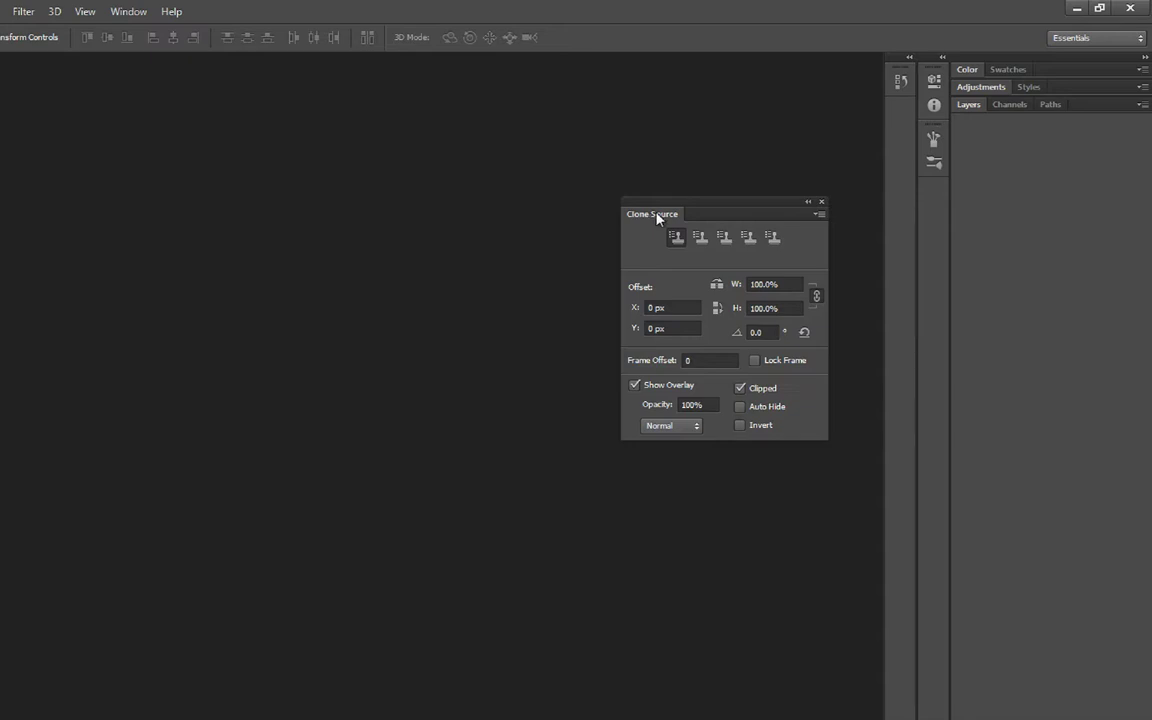
pyautogui.click(821, 203)
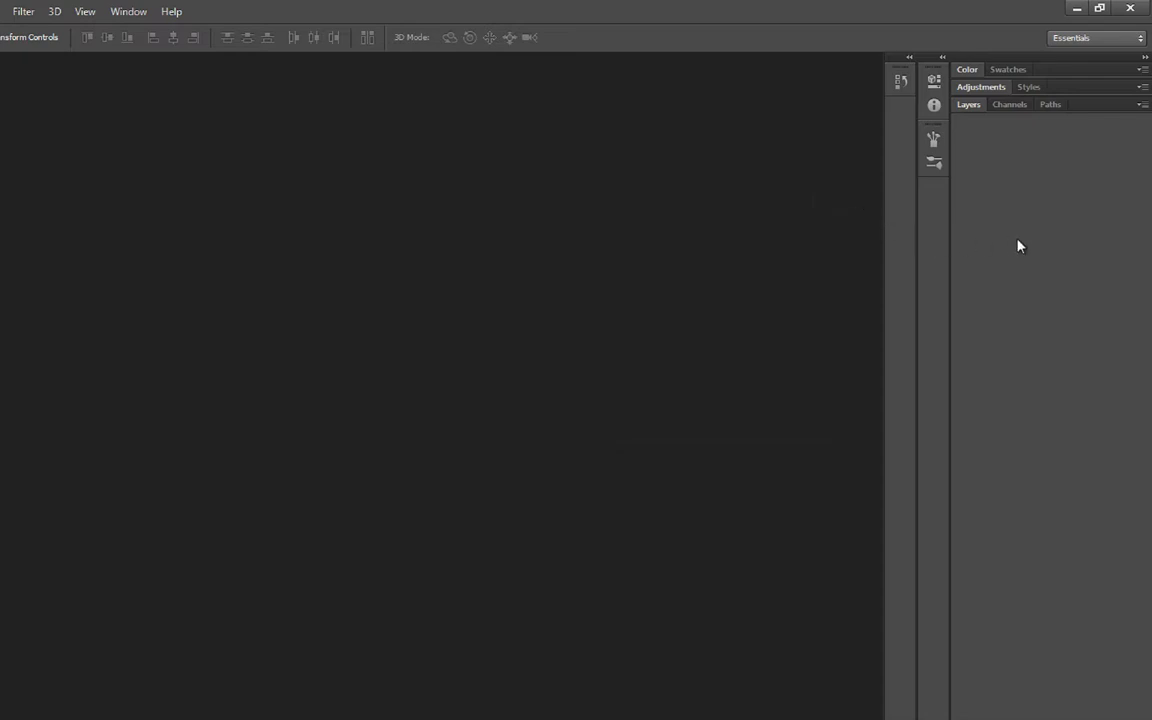
# Look through the Layers, Channels, Paths, Styles, Adjustments, Swatches and Color panels in the dock.
pyautogui.click(970, 107)
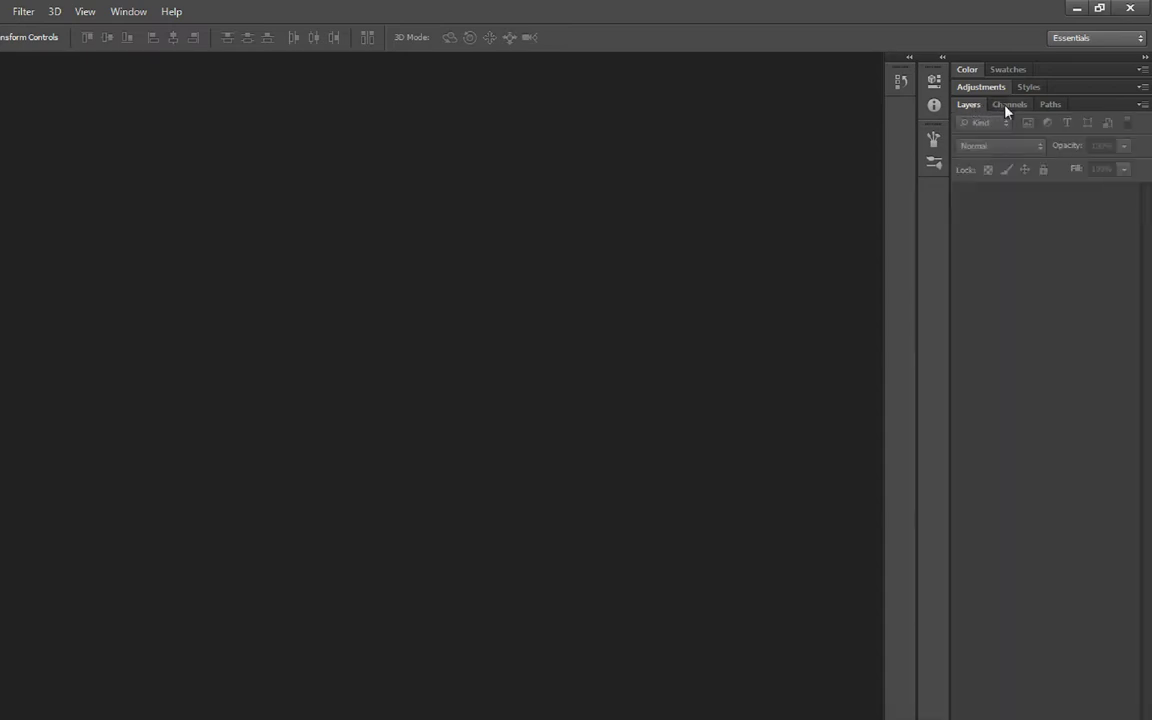
pyautogui.click(1007, 106)
pyautogui.click(1047, 106)
pyautogui.click(1030, 88)
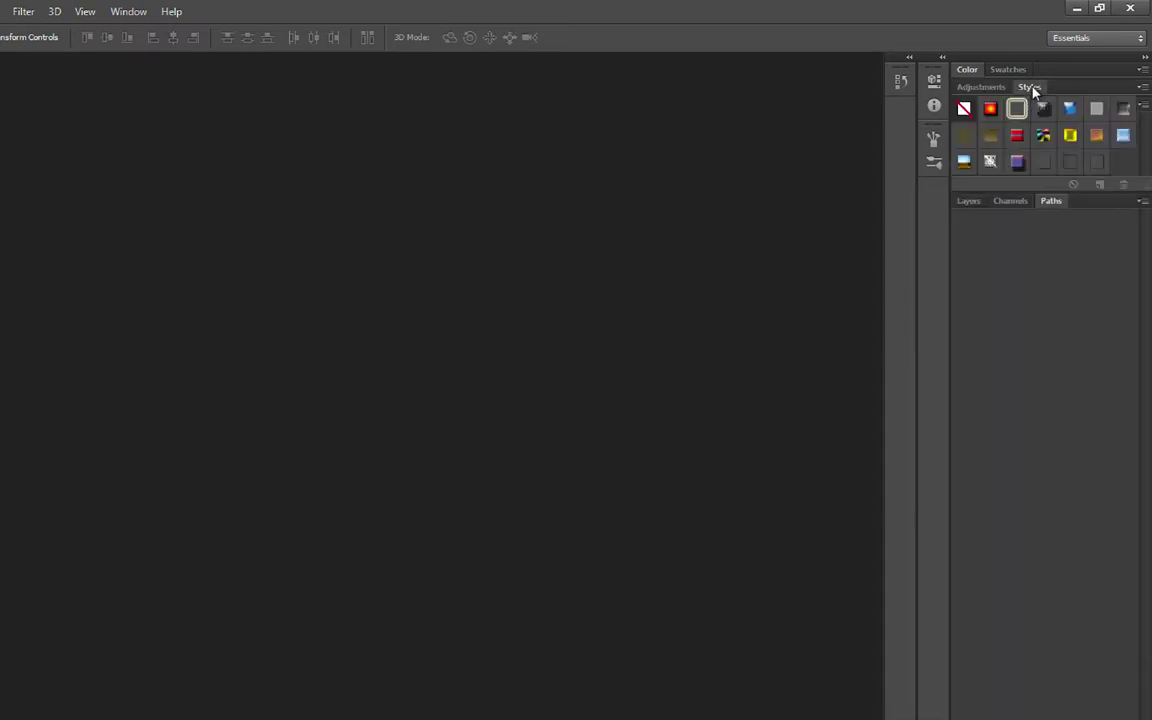
pyautogui.click(980, 87)
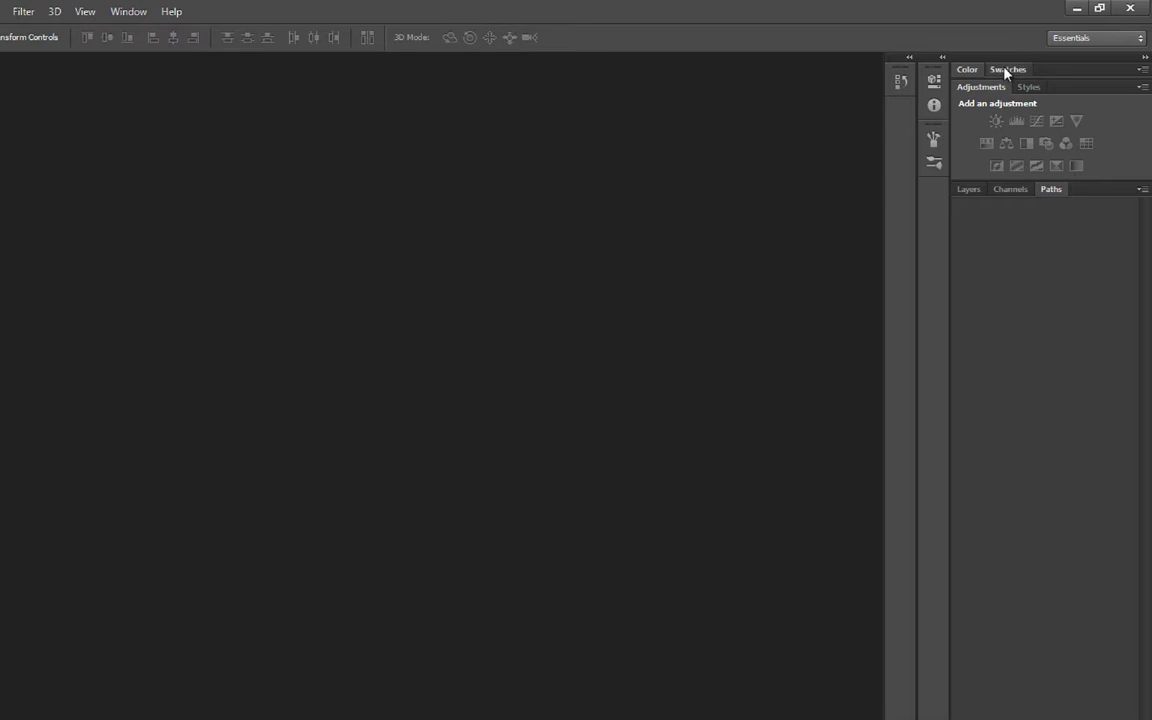
pyautogui.click(1007, 70)
pyautogui.click(966, 70)
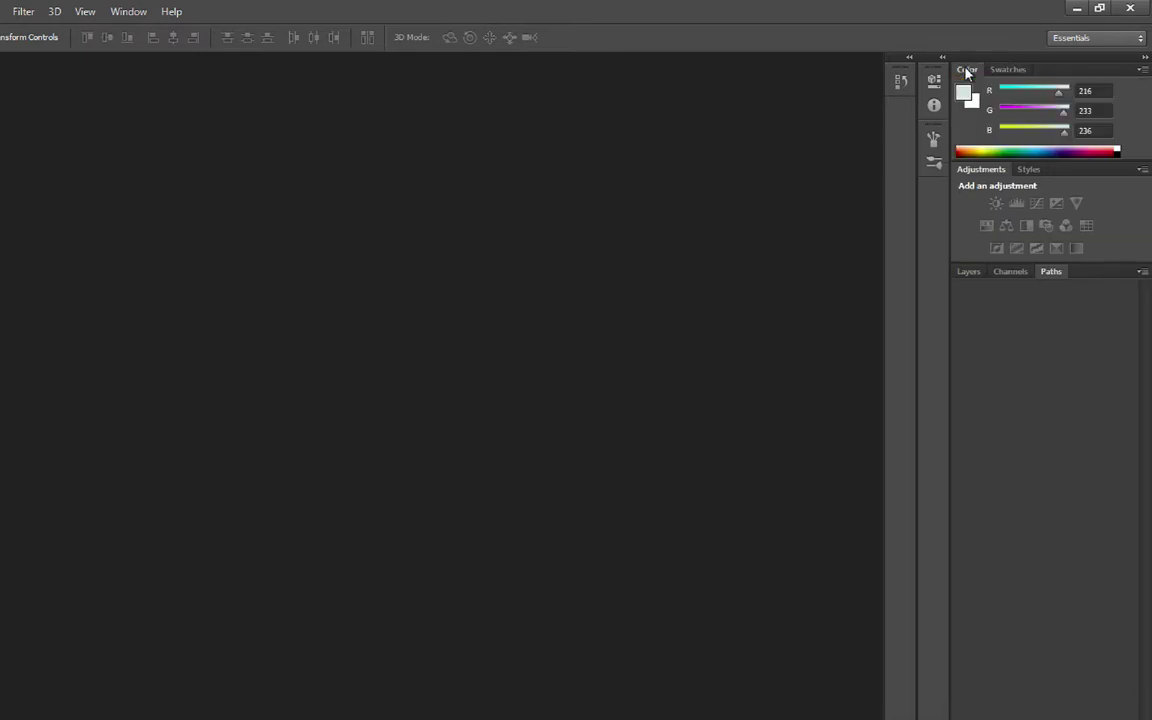
# Dock the History panel as its own group beneath the Layers group, with Layers in front and History made taller.
pyautogui.click(901, 82)
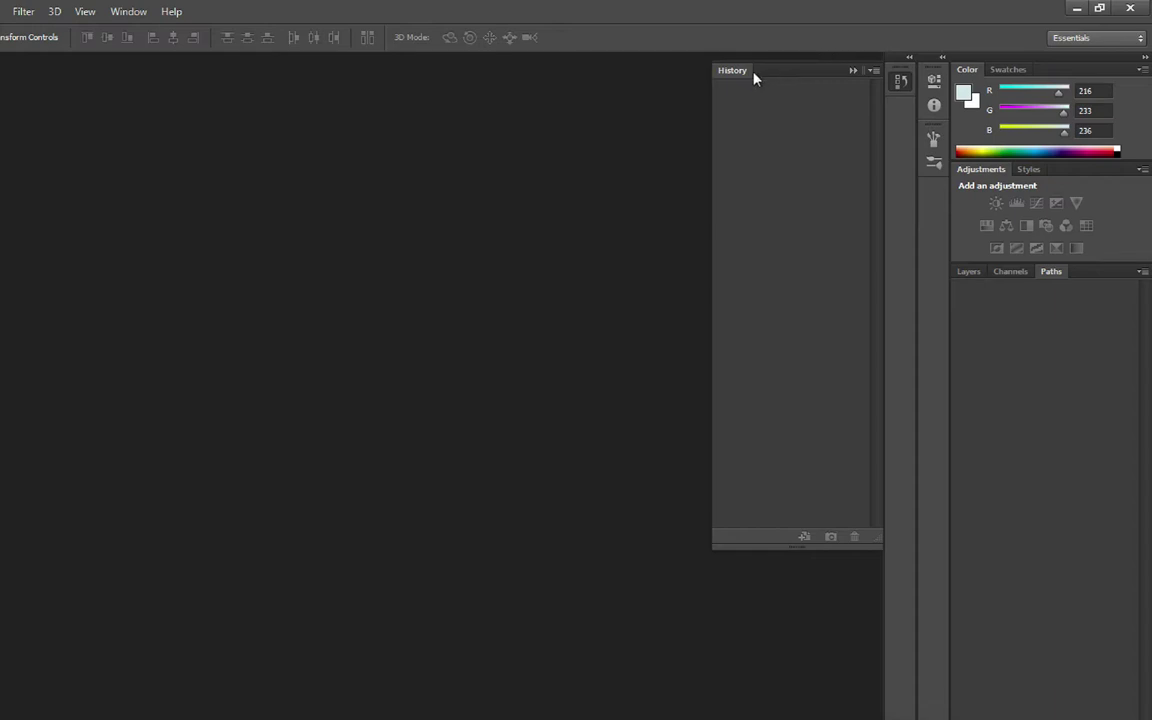
pyautogui.moveTo(731, 74); pyautogui.dragTo(974, 273)
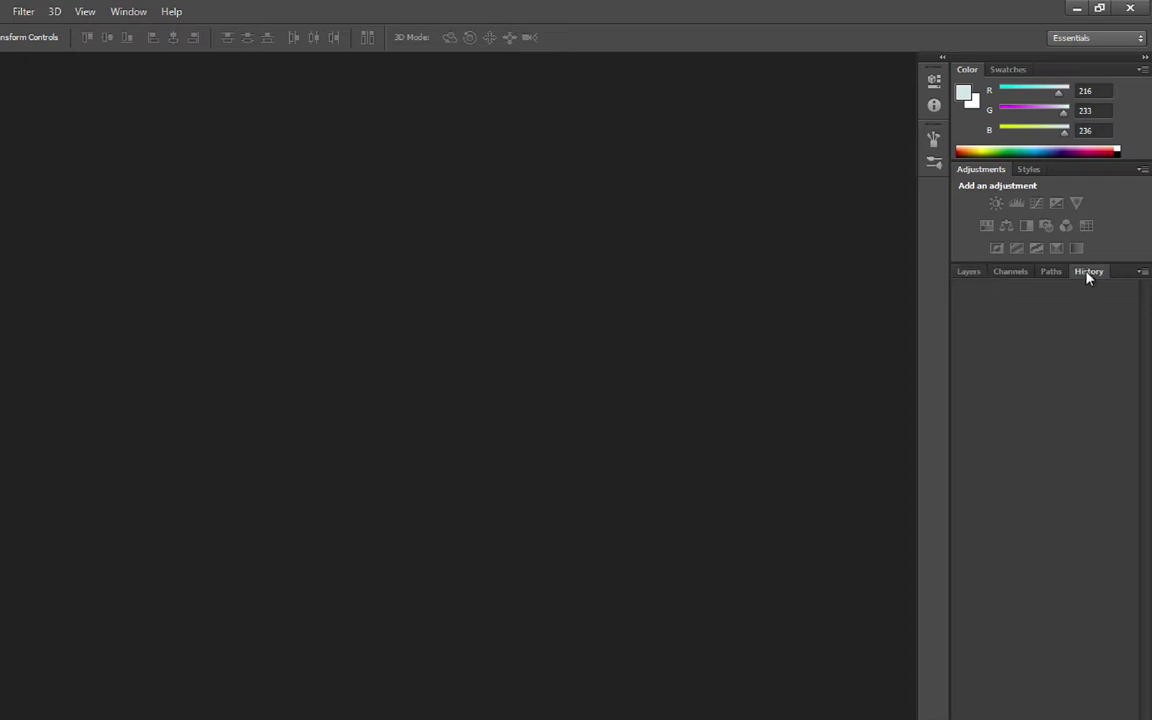
pyautogui.moveTo(1088, 277); pyautogui.dragTo(645, 212)
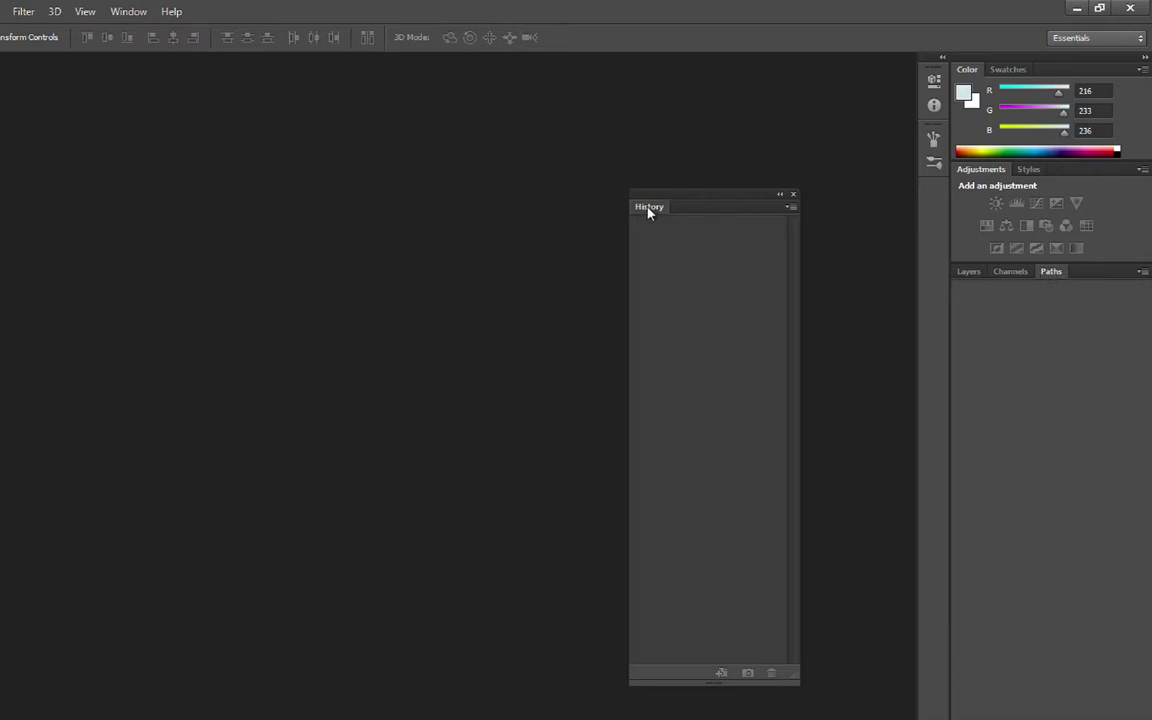
pyautogui.moveTo(648, 208); pyautogui.dragTo(993, 309)
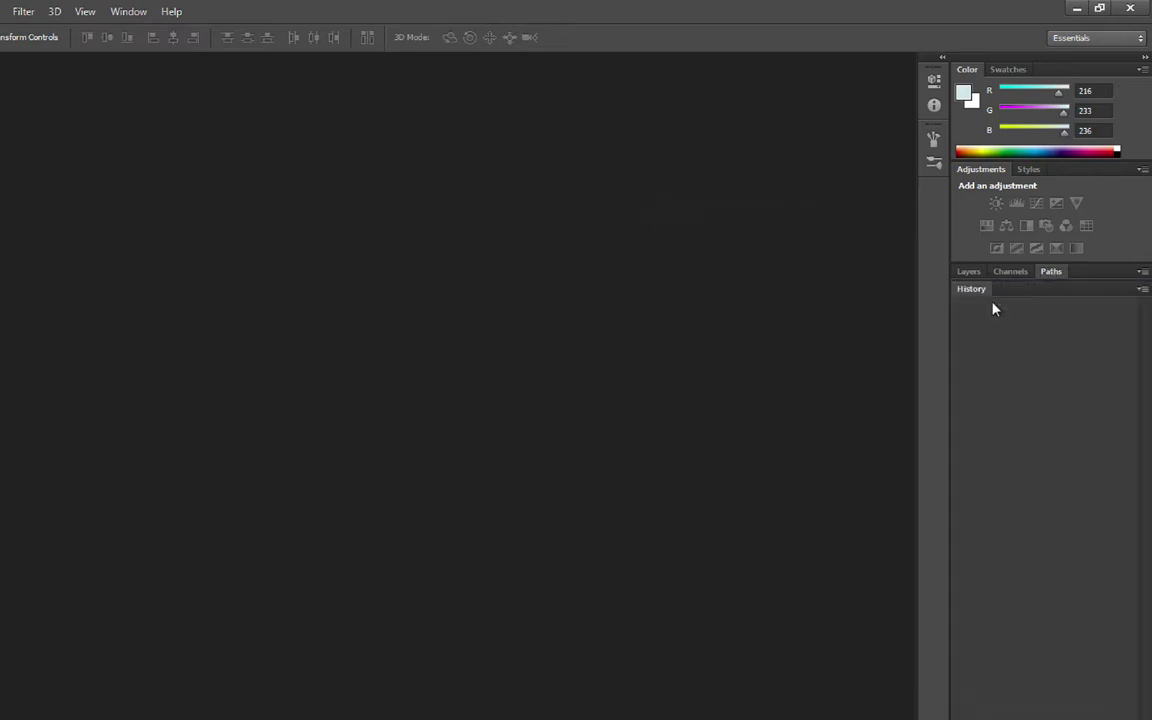
pyautogui.click(971, 273)
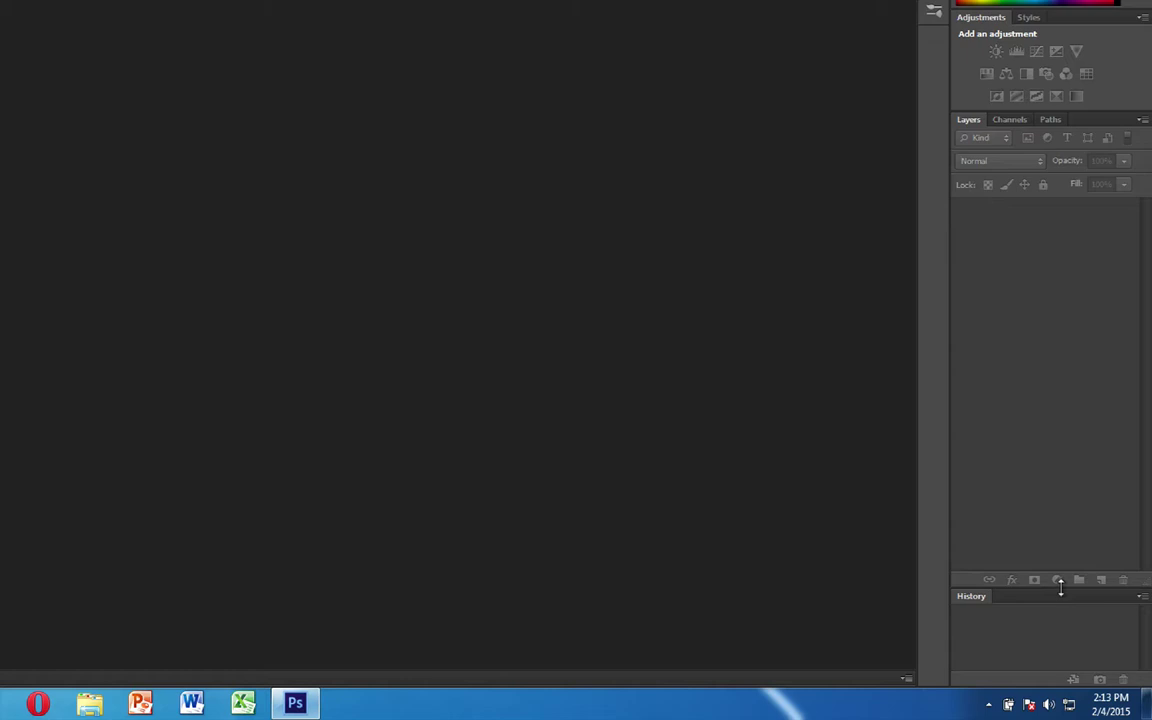
pyautogui.moveTo(1058, 586); pyautogui.dragTo(1077, 337)
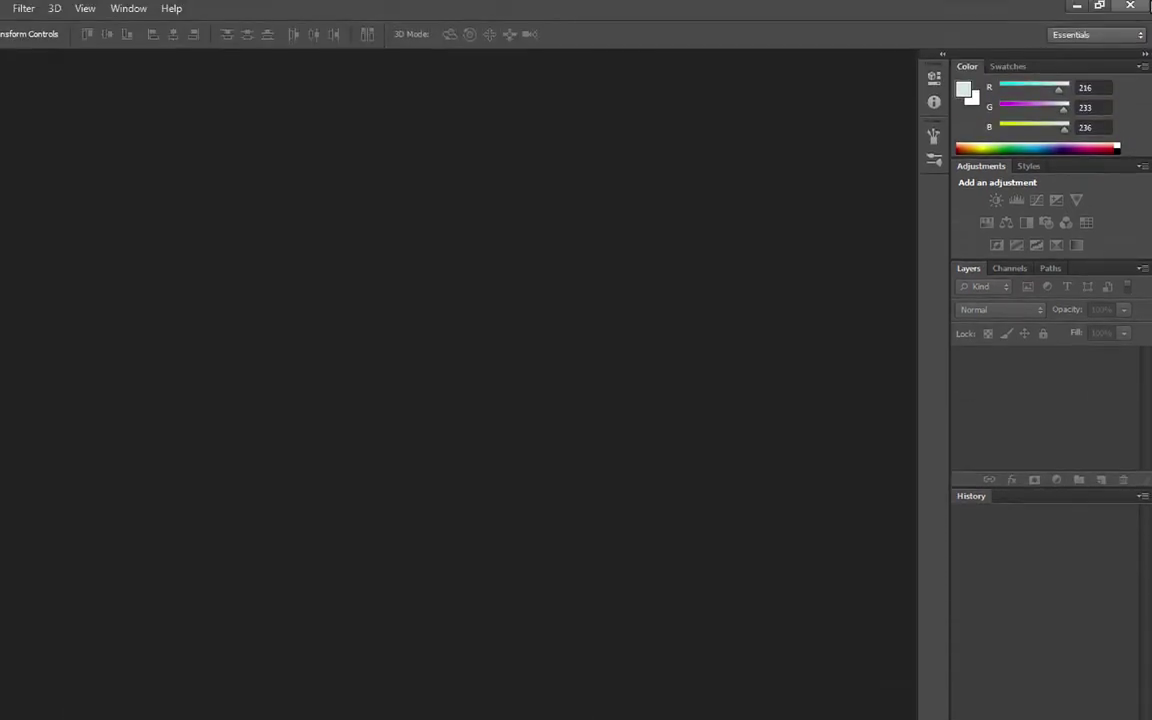
# Collapse the Adjustments and Color panel groups to their title tabs.
pyautogui.doubleClick(997, 168)
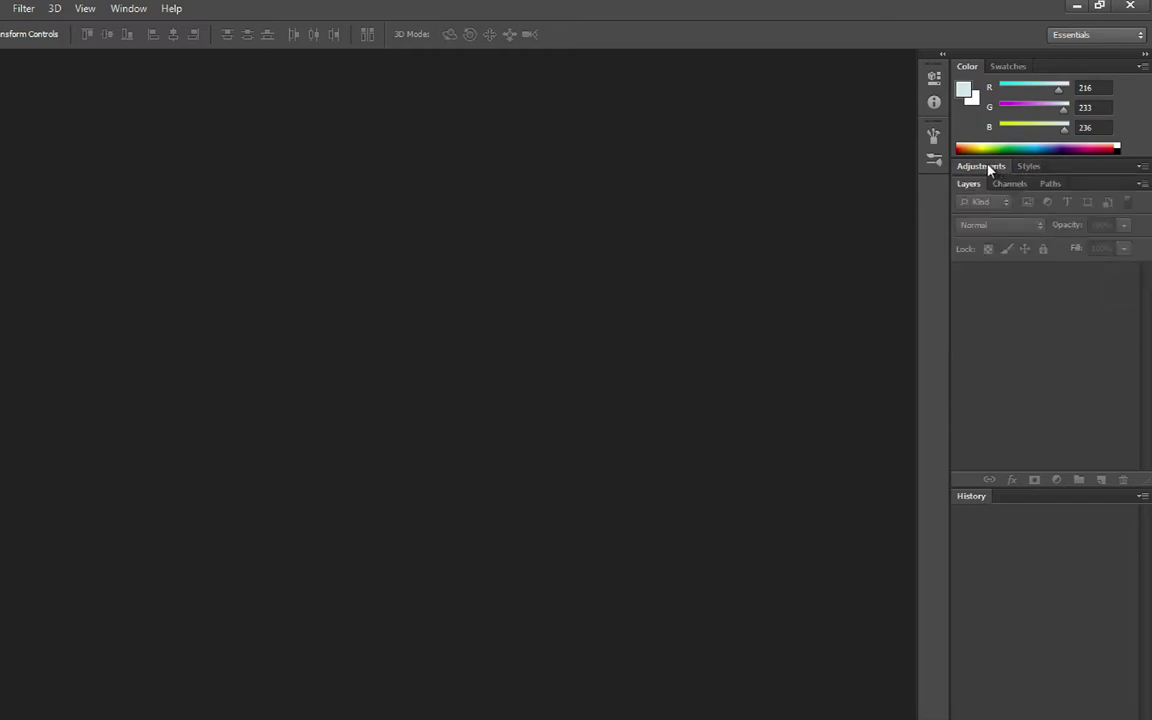
pyautogui.click(988, 168)
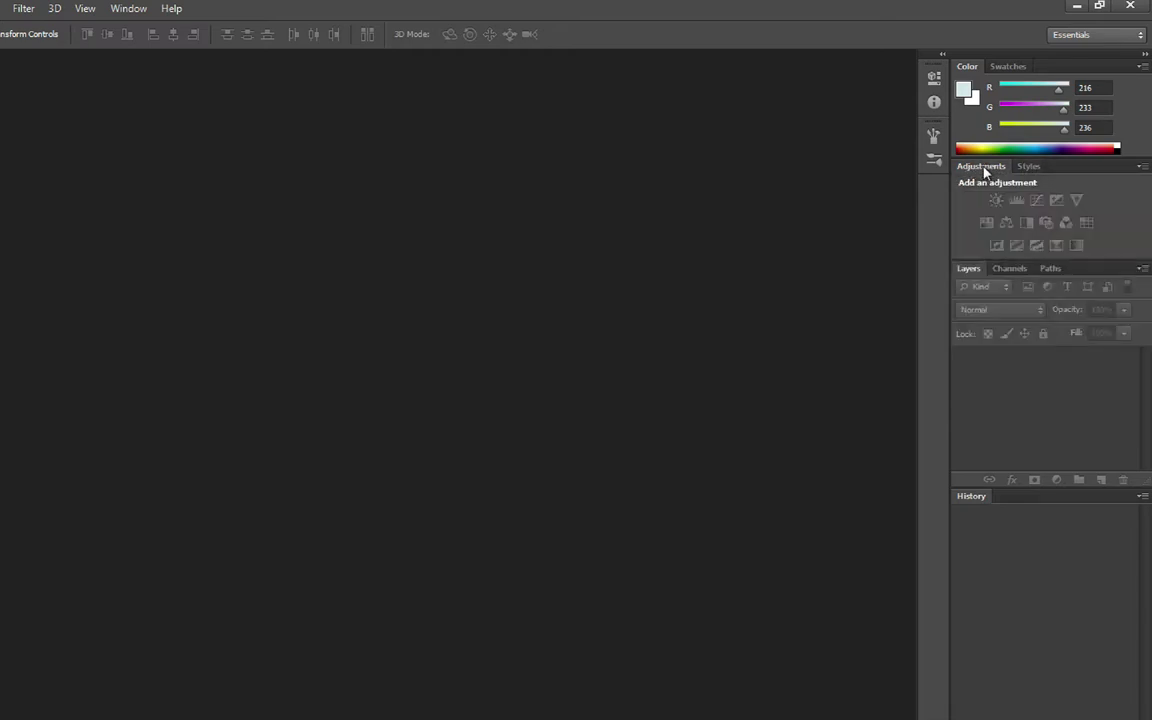
pyautogui.doubleClick(986, 168)
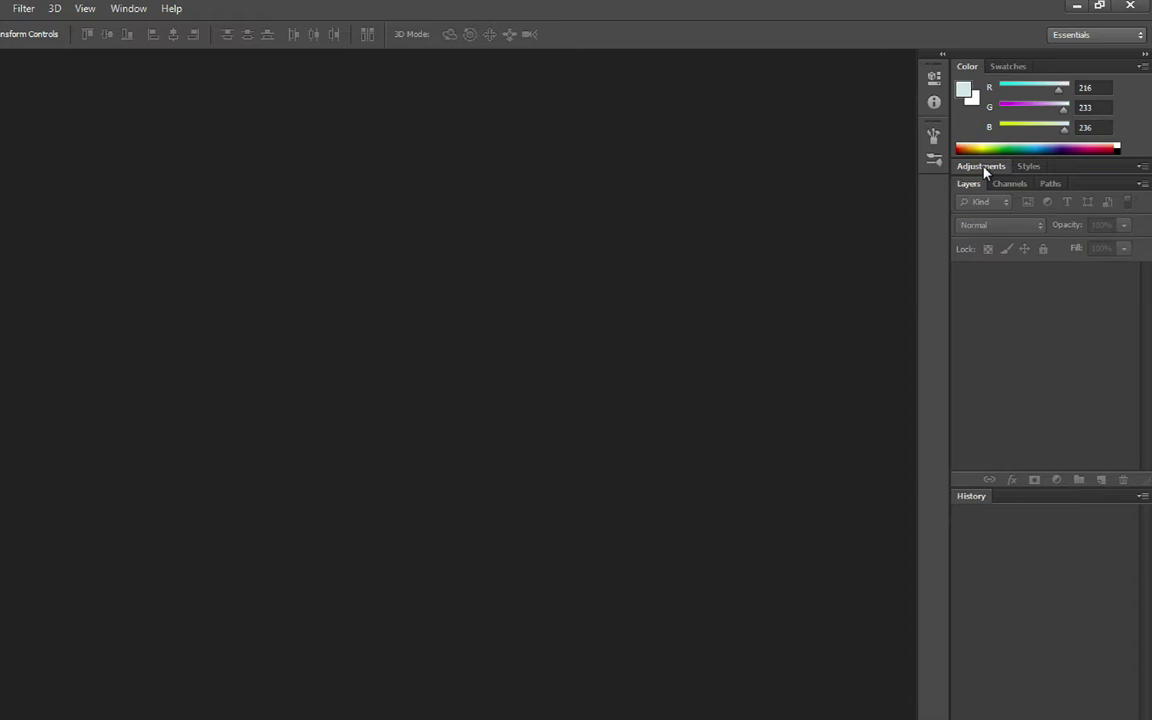
pyautogui.doubleClick(967, 67)
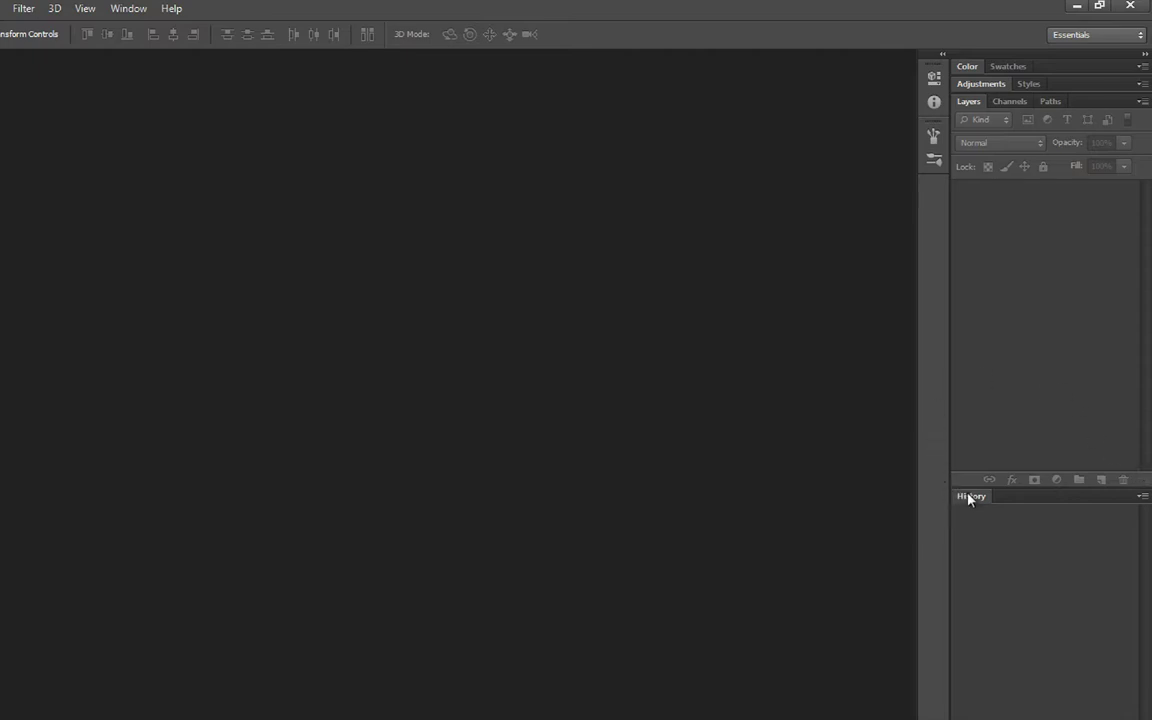
# Collapse the Layers group, and bring Styles to the front of the Adjustments group before collapsing that group again.
pyautogui.moveTo(968, 484); pyautogui.dragTo(972, 383)
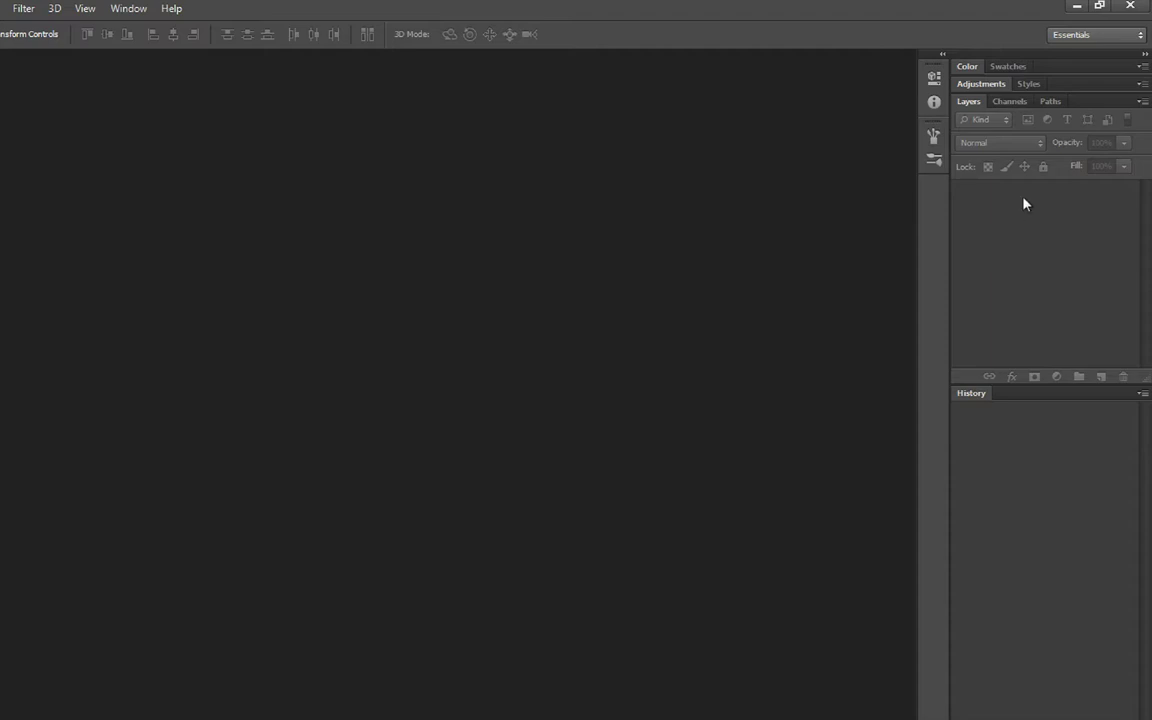
pyautogui.doubleClick(969, 103)
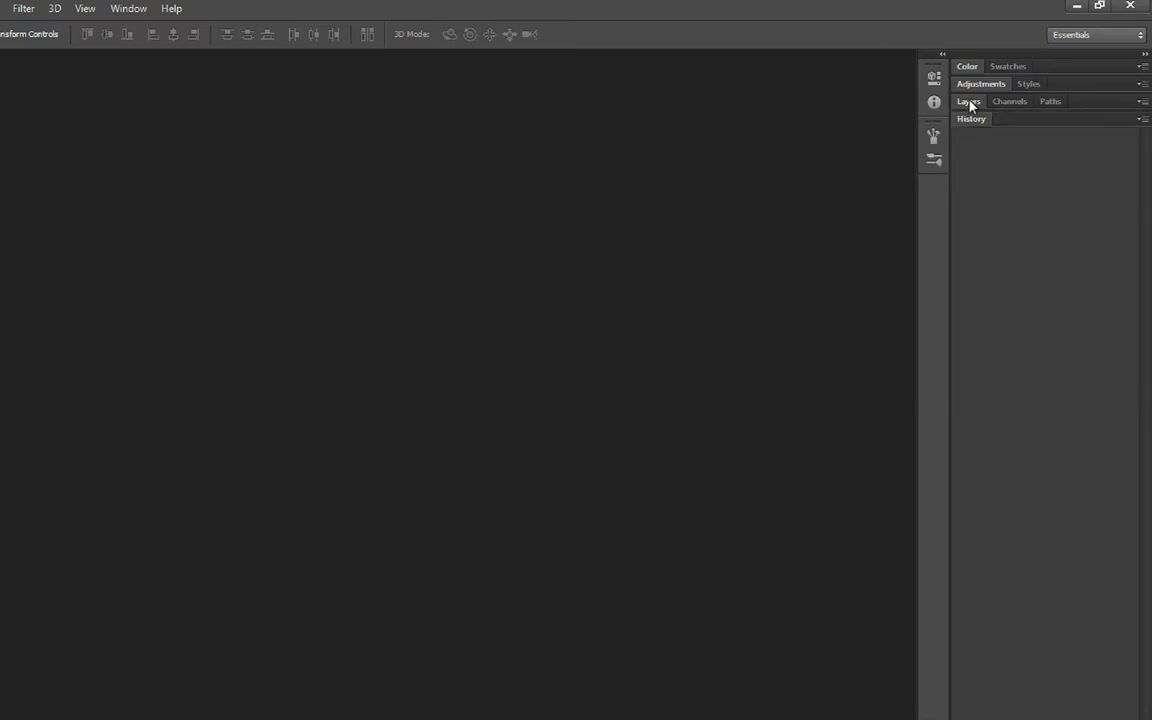
pyautogui.click(1029, 84)
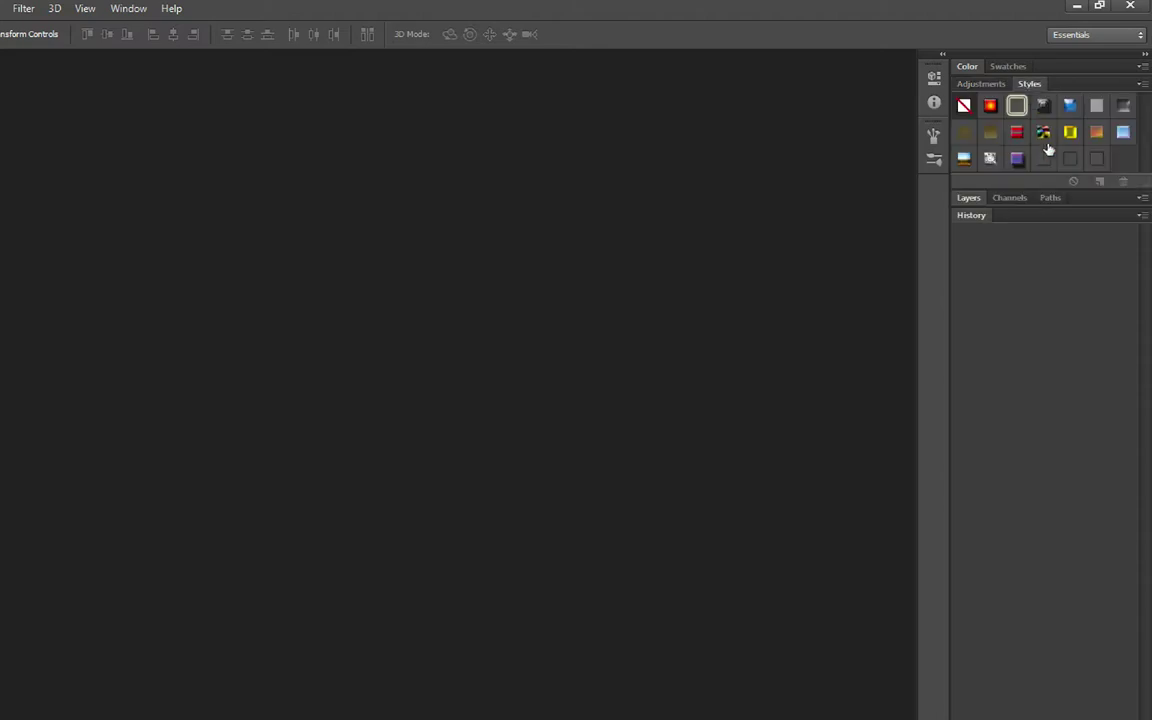
pyautogui.doubleClick(1024, 86)
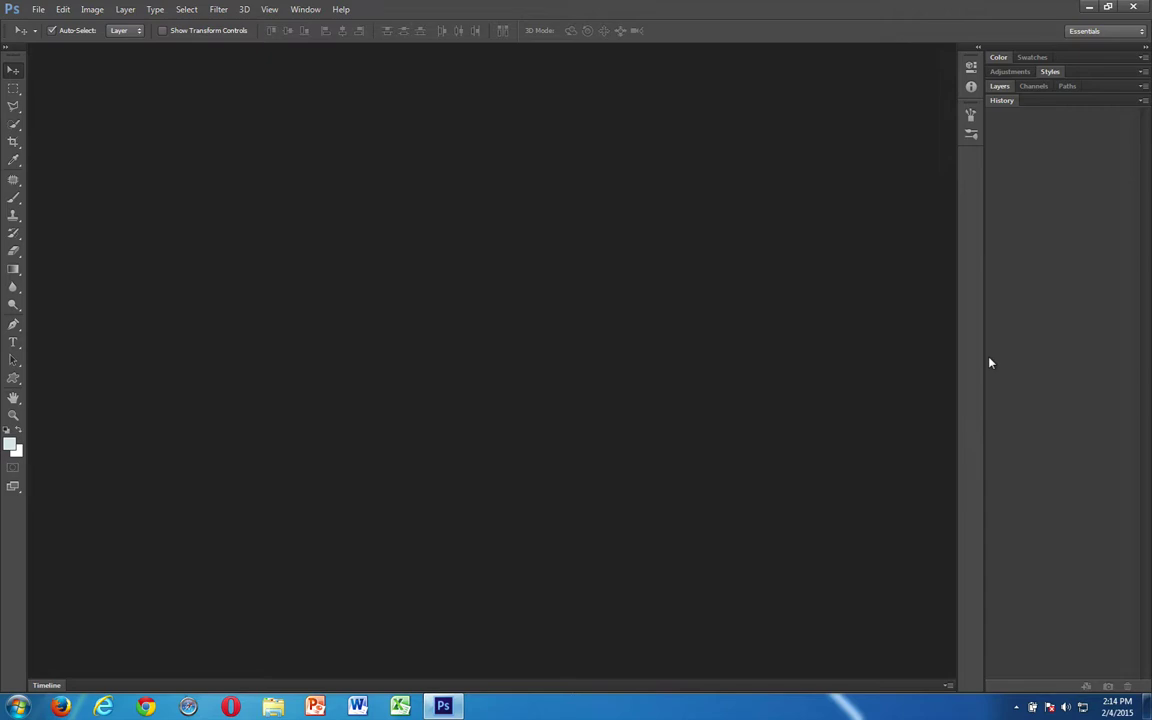
# Open the photo IMG_0175.JPG from the Desktop.
pyautogui.click(35, 9)
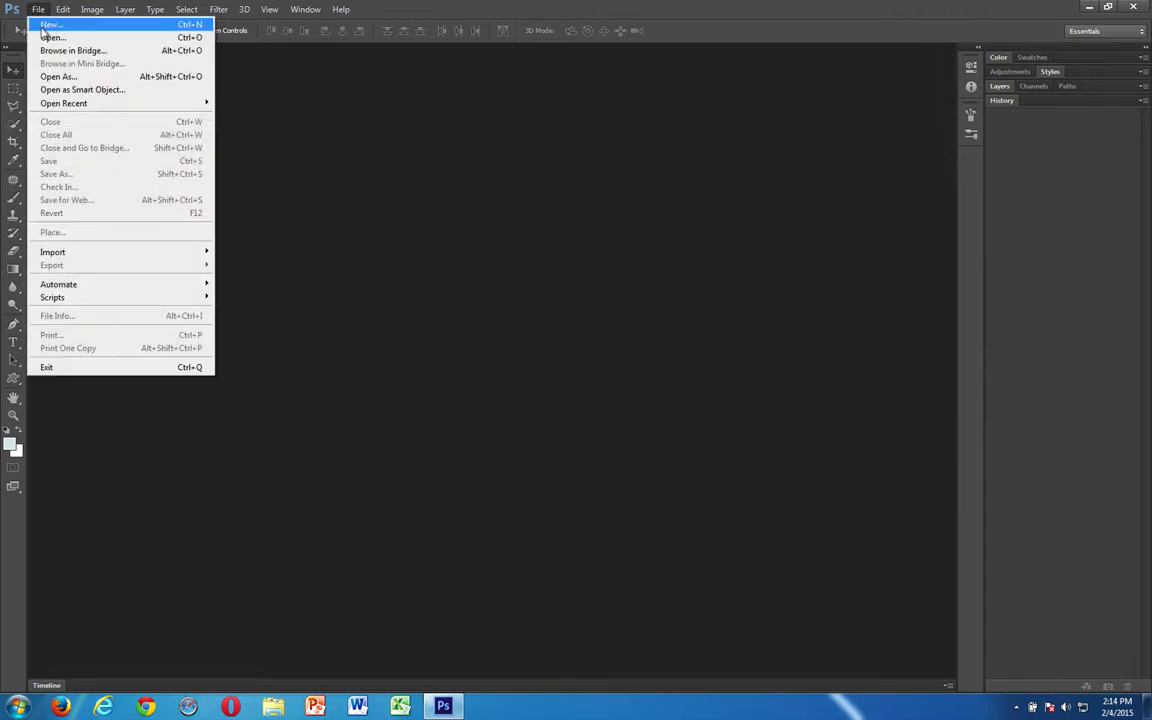
pyautogui.click(45, 37)
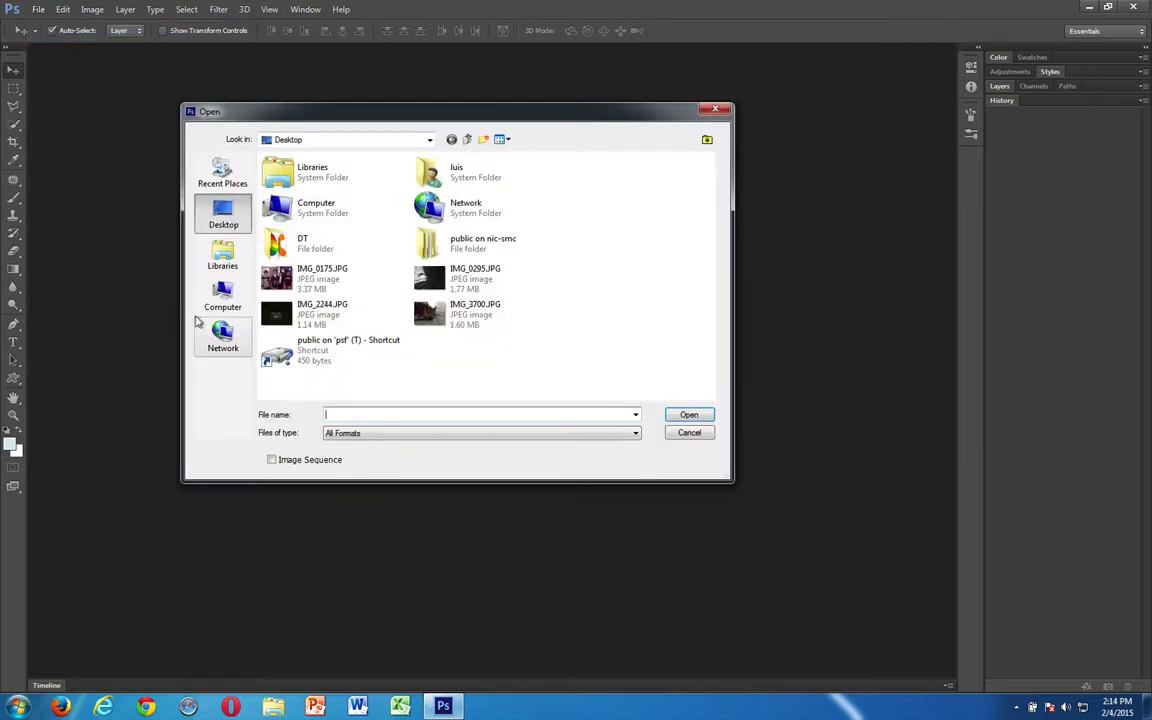
pyautogui.click(268, 285)
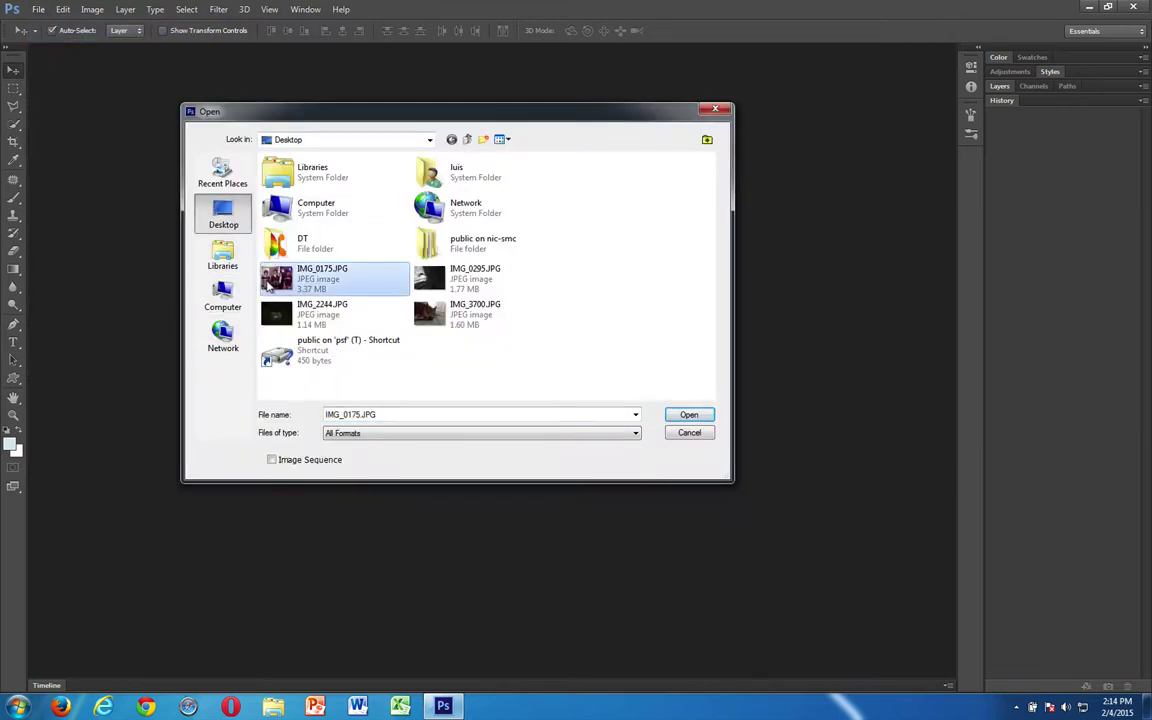
pyautogui.click(678, 418)
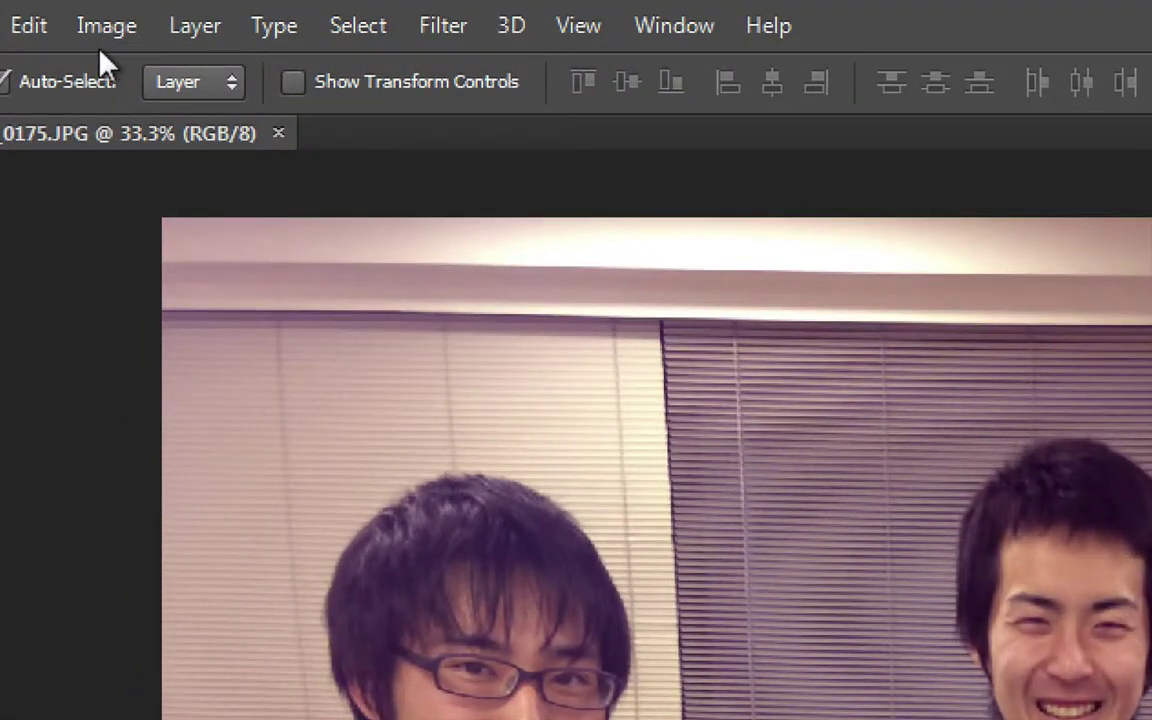
# Start a Color Balance adjustment on the photo and go through its Midtones, Highlights and Shadows tone ranges.
pyautogui.click(103, 30)
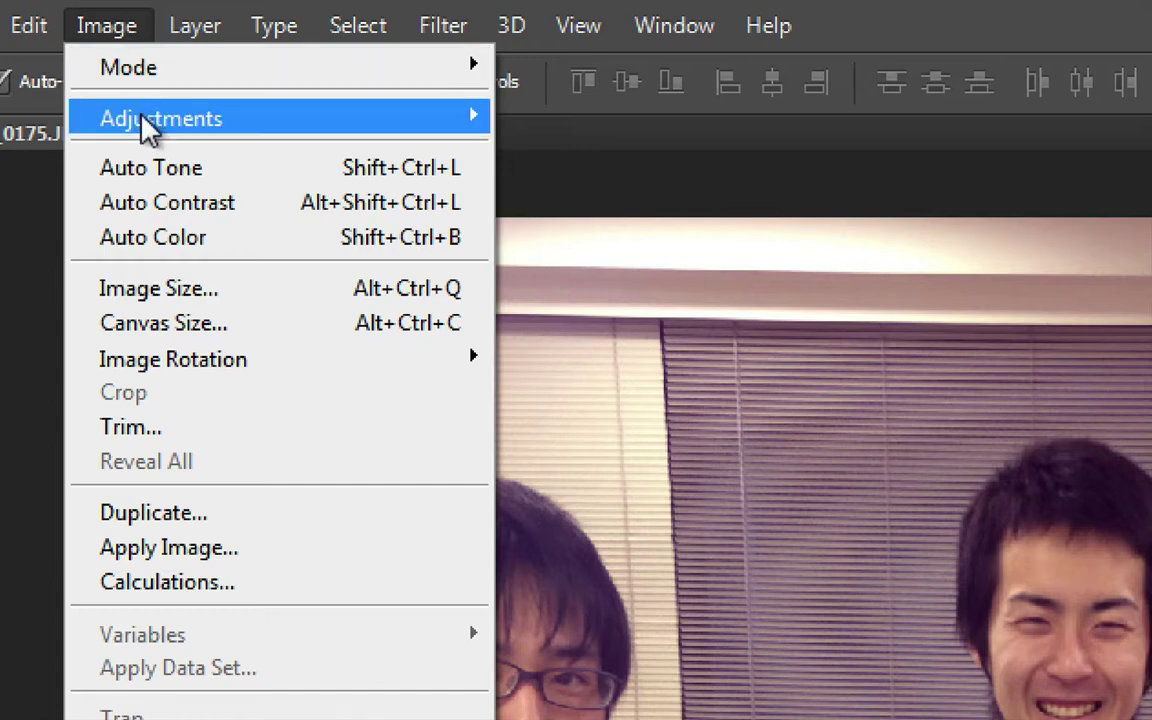
pyautogui.moveTo(146, 127)
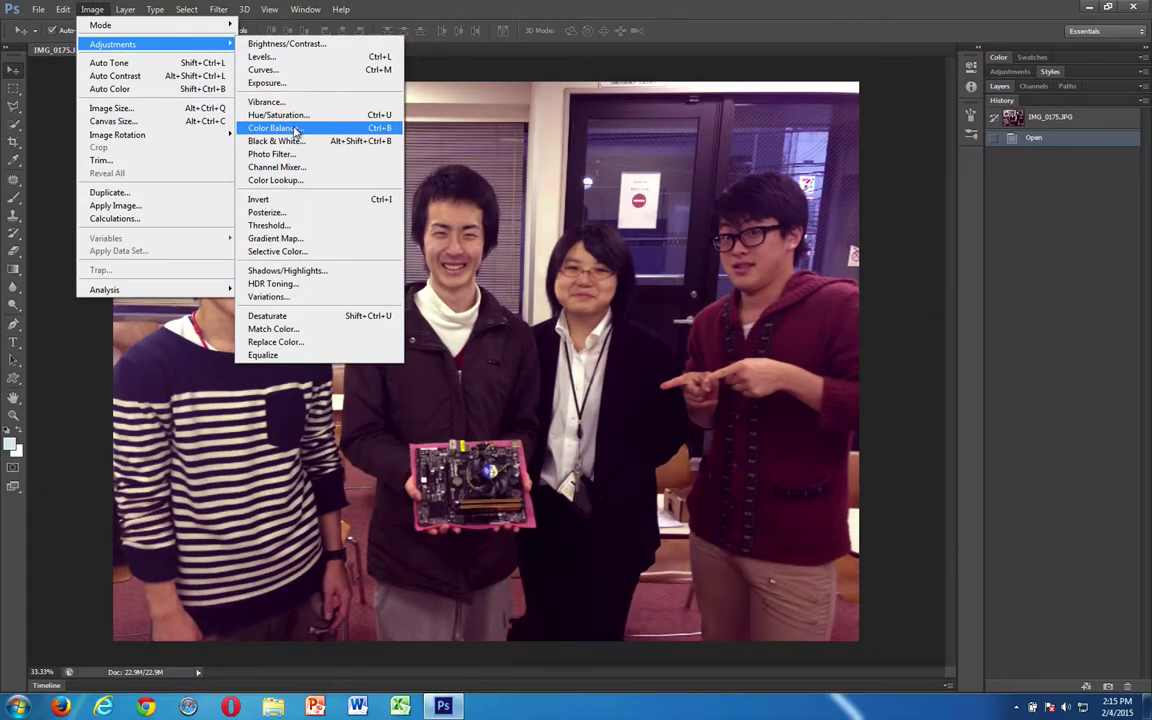
pyautogui.click(296, 130)
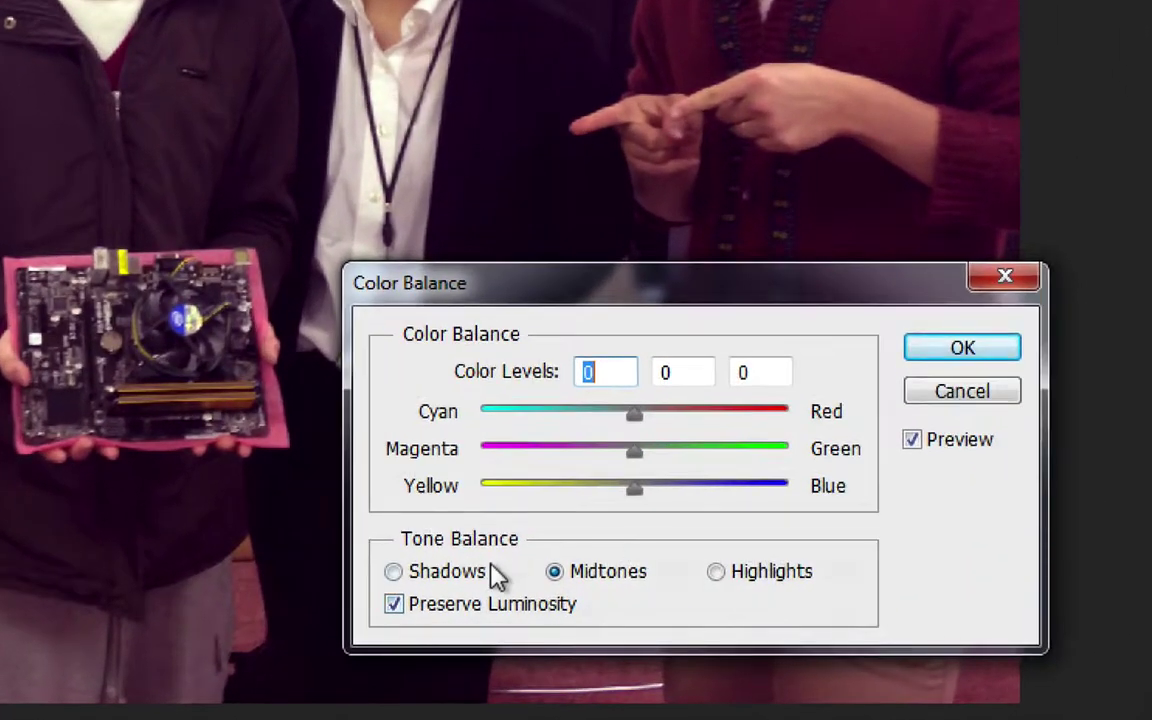
pyautogui.click(432, 580)
pyautogui.click(587, 576)
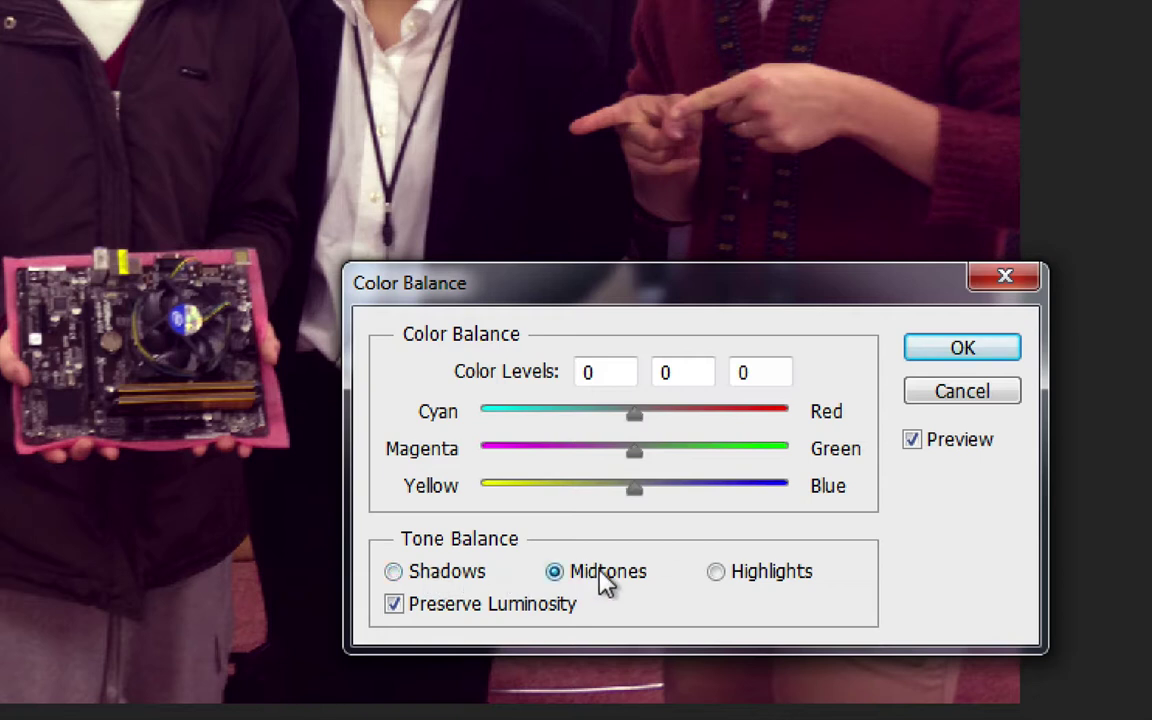
pyautogui.click(759, 575)
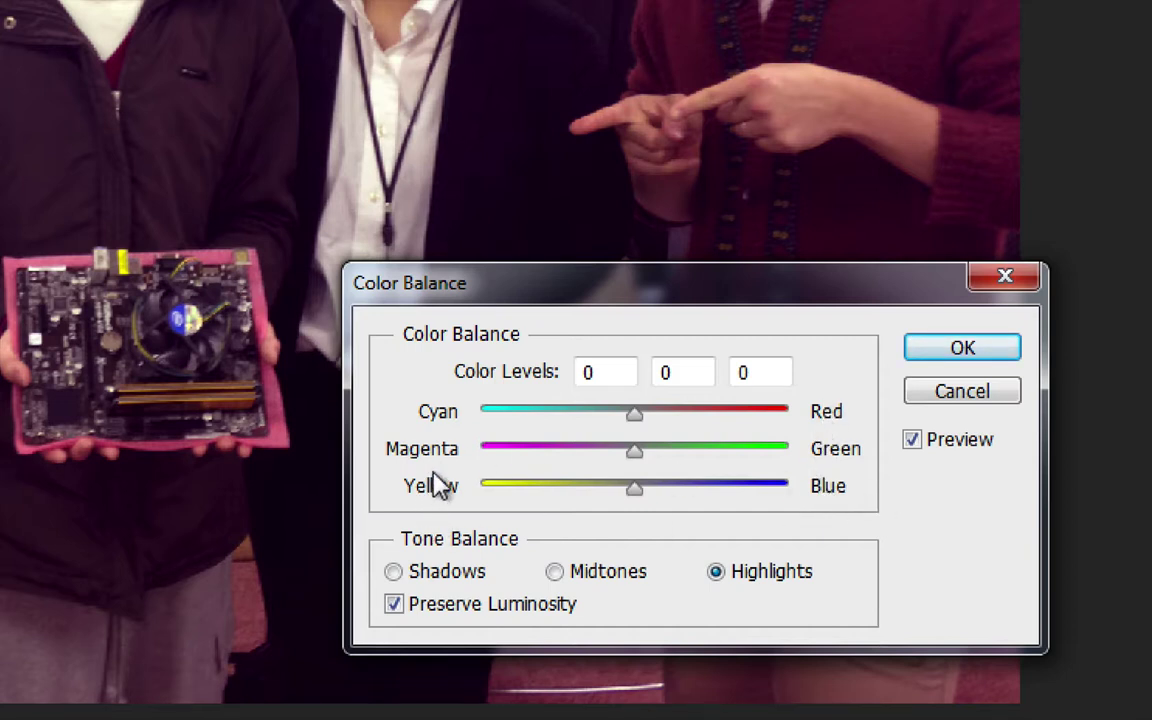
pyautogui.click(419, 574)
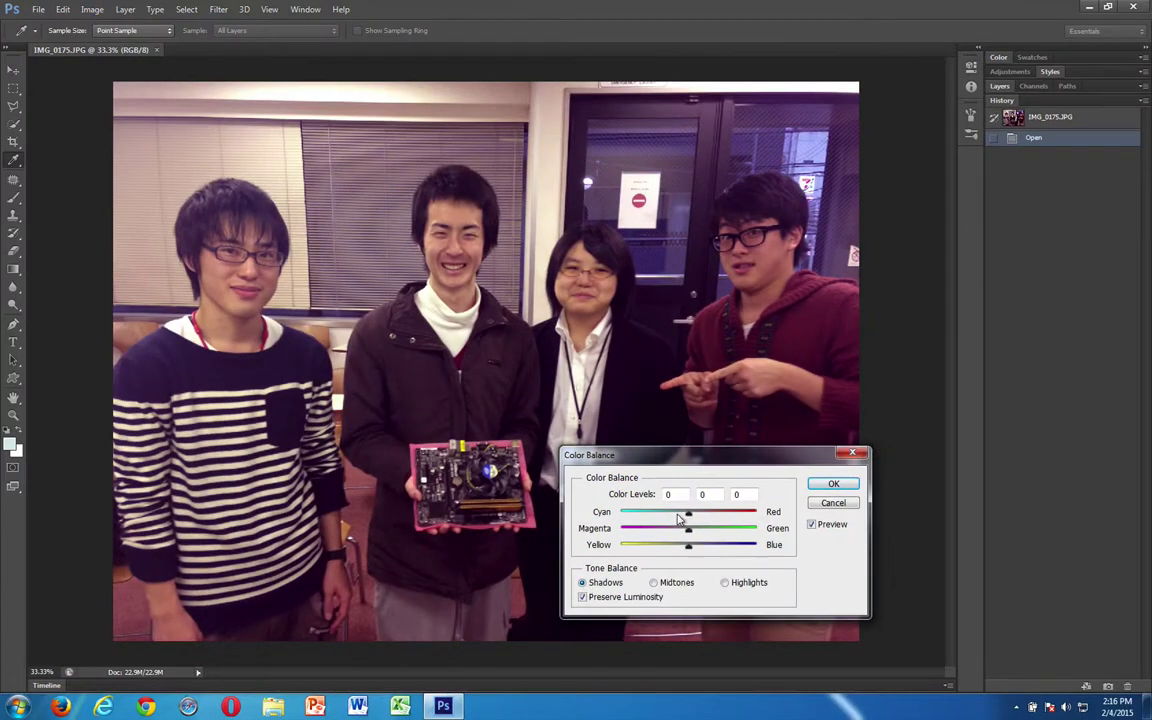
# Try shifting the color balance slightly toward cyan in the Shadows, Midtones and Highlights.
pyautogui.moveTo(680, 516)
pyautogui.mouseDown()
pyautogui.moveTo(756, 516)
pyautogui.moveTo(588, 508)
pyautogui.moveTo(680, 518)
pyautogui.mouseUp()
pyautogui.click(653, 582)
pyautogui.moveTo(688, 512)
pyautogui.mouseDown()
pyautogui.moveTo(764, 516)
pyautogui.moveTo(576, 512)
pyautogui.moveTo(681, 515)
pyautogui.mouseUp()
pyautogui.click(722, 584)
pyautogui.moveTo(688, 514)
pyautogui.mouseDown()
pyautogui.moveTo(762, 513)
pyautogui.moveTo(599, 517)
pyautogui.moveTo(682, 517)
pyautogui.mouseUp()
# Set the Magenta–Green level of the Midtones to +28.
pyautogui.click(662, 585)
pyautogui.moveTo(683, 532); pyautogui.dragTo(700, 534)
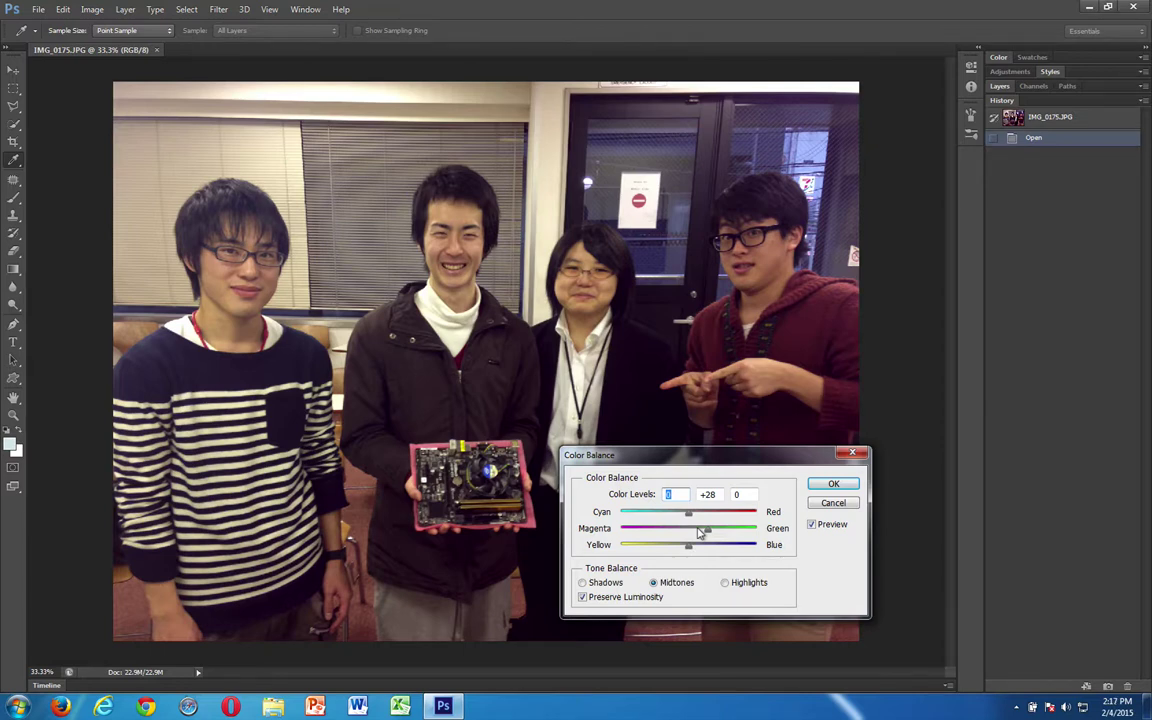
pyautogui.press('Tab')
# Set the Shadows to +10 on the Cyan–Red level and -6 on the Yellow–Blue level.
pyautogui.click(597, 583)
pyautogui.moveTo(684, 514); pyautogui.dragTo(677, 548)
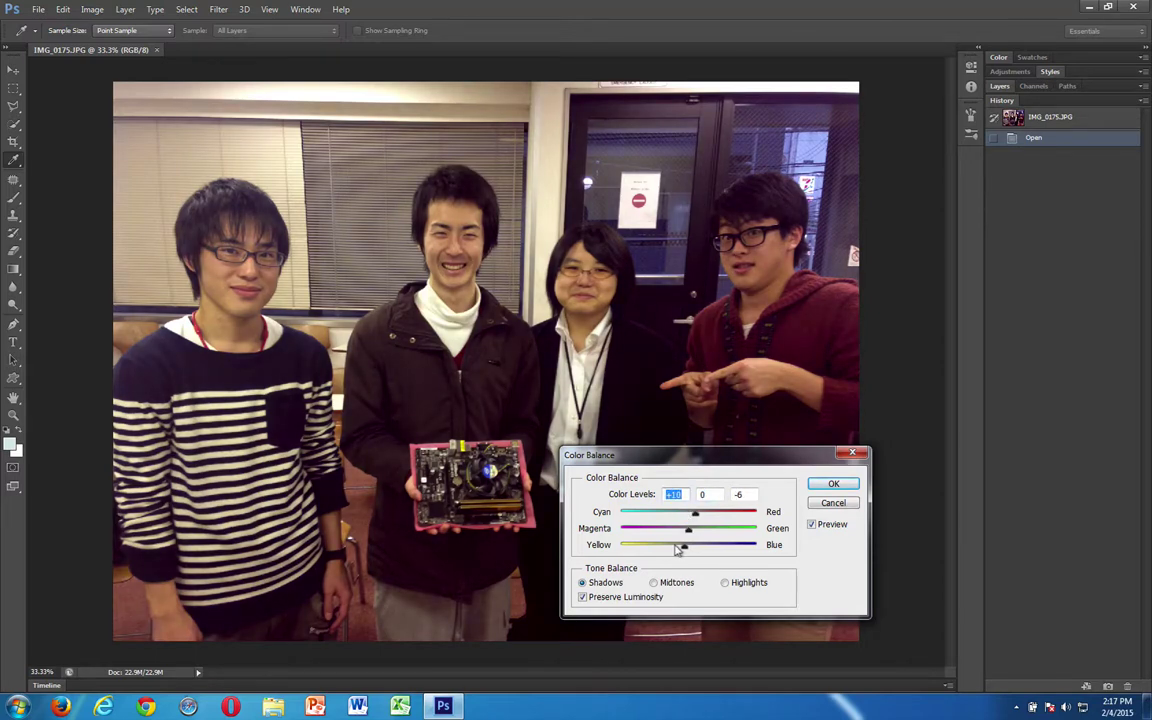
pyautogui.press('Tab')
pyautogui.press('Tab')
# Shift the Highlights slightly toward cyan and toward yellow in the Color Balance adjustment.
pyautogui.click(724, 583)
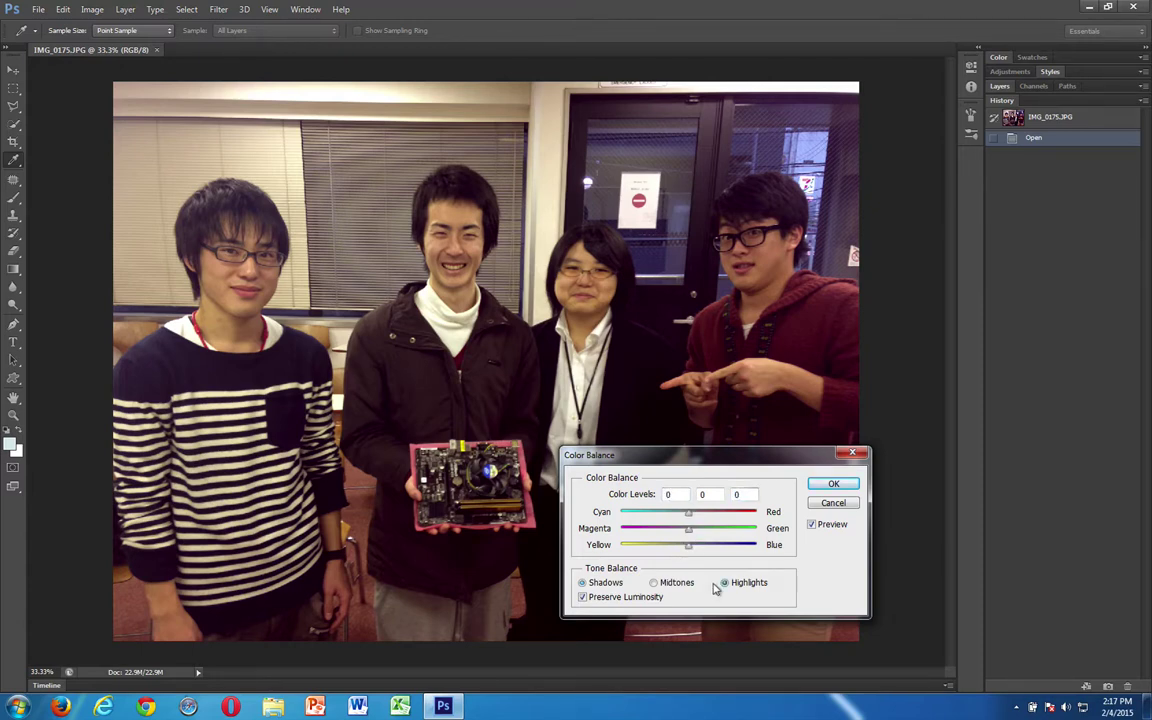
pyautogui.click(682, 513)
pyautogui.moveTo(682, 515); pyautogui.dragTo(679, 516)
pyautogui.press('Tab')
pyautogui.moveTo(687, 545); pyautogui.dragTo(680, 549)
# Set the Midtones to +3 on the Cyan–Red level and apply the Color Balance adjustment.
pyautogui.click(653, 582)
pyautogui.moveTo(681, 514); pyautogui.dragTo(683, 514)
pyautogui.click(683, 514)
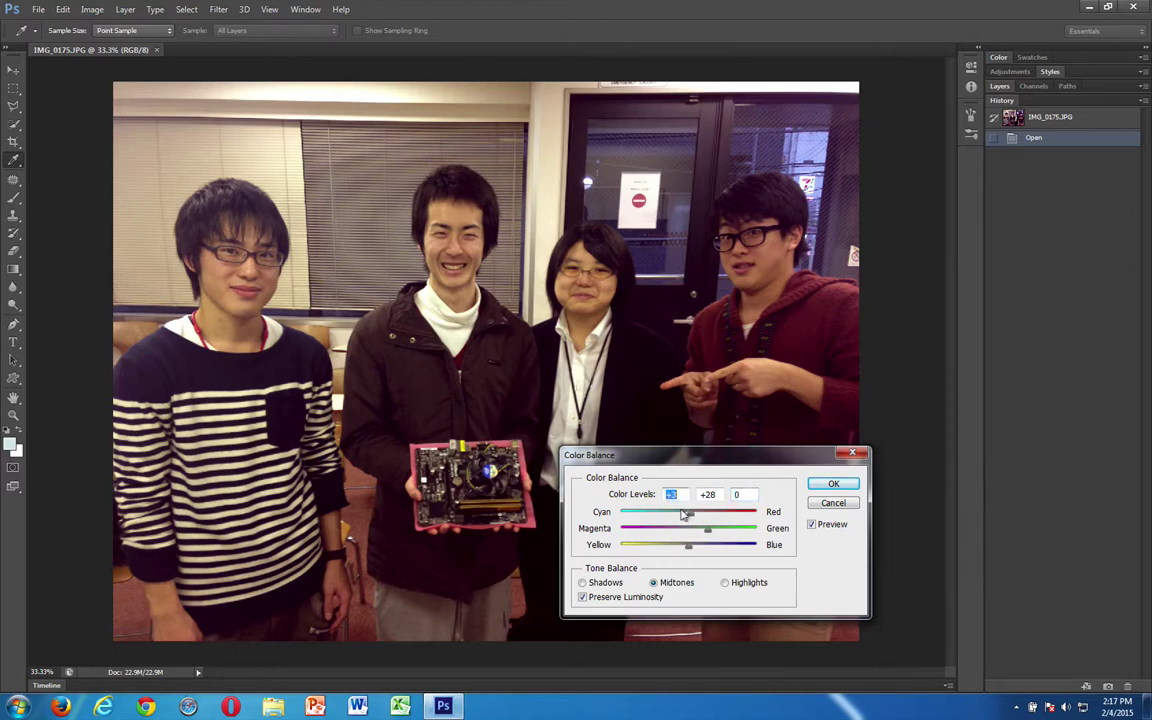
pyautogui.click(829, 484)
pyautogui.press('v')
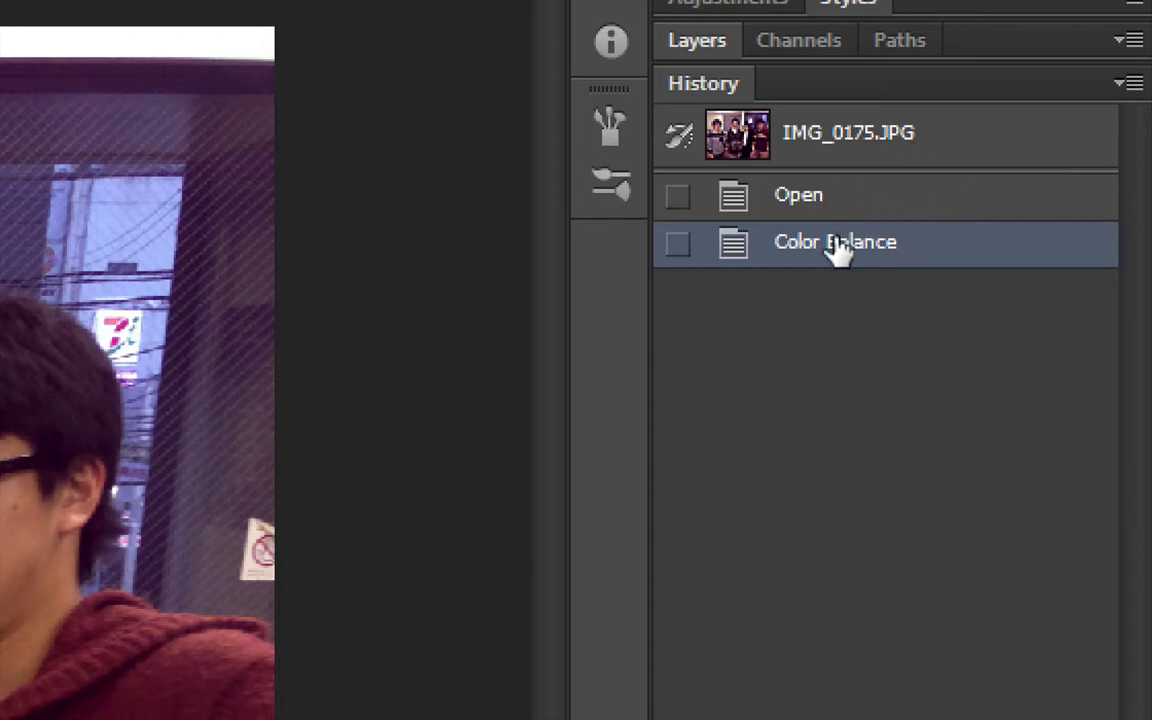
# Compare the original photo with its Color Balance version by switching repeatedly between the two history states.
pyautogui.click(745, 145)
pyautogui.click(763, 246)
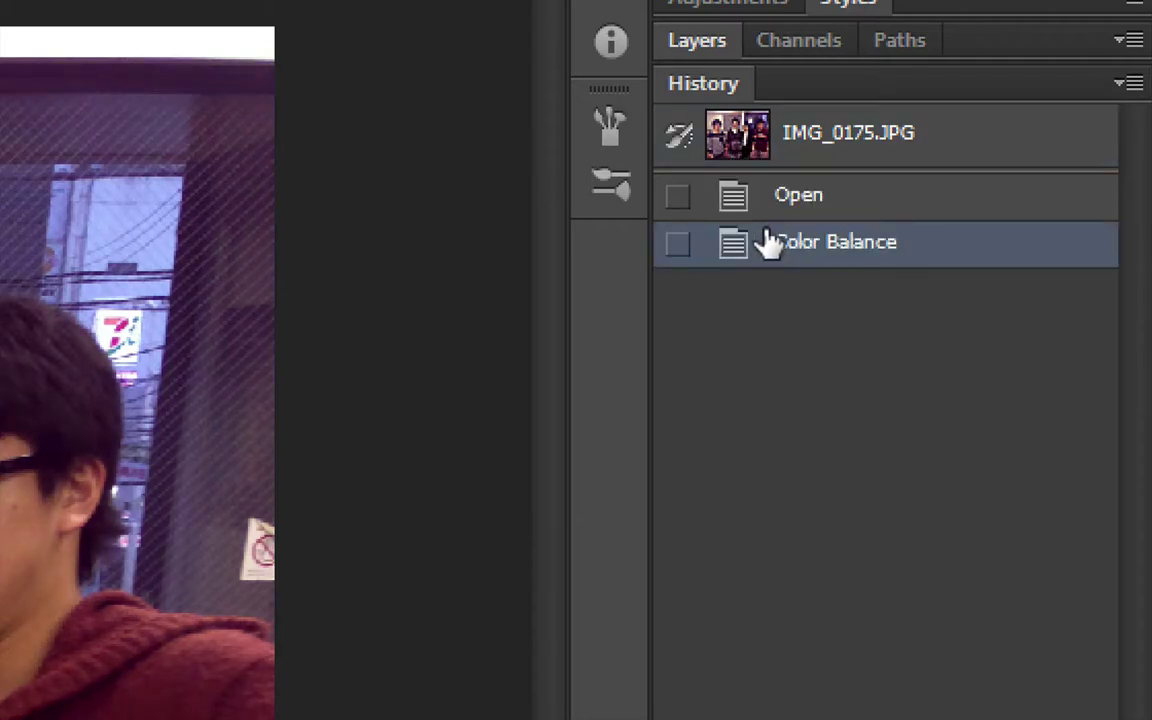
pyautogui.click(797, 143)
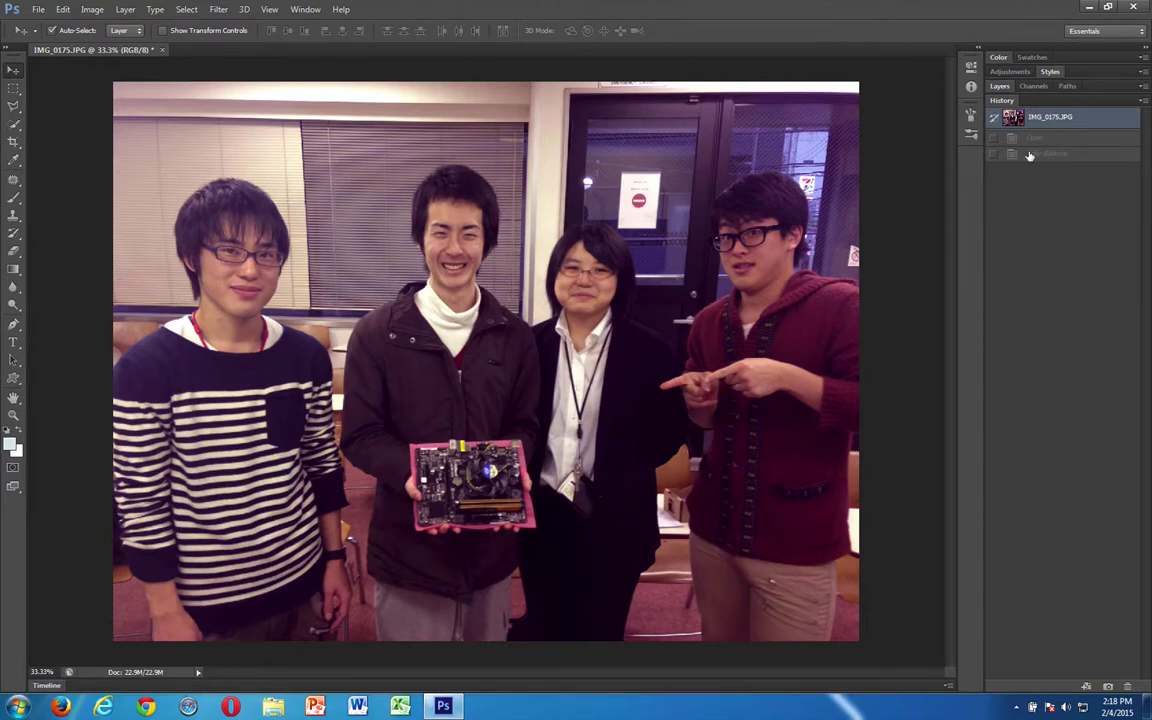
pyautogui.click(1030, 154)
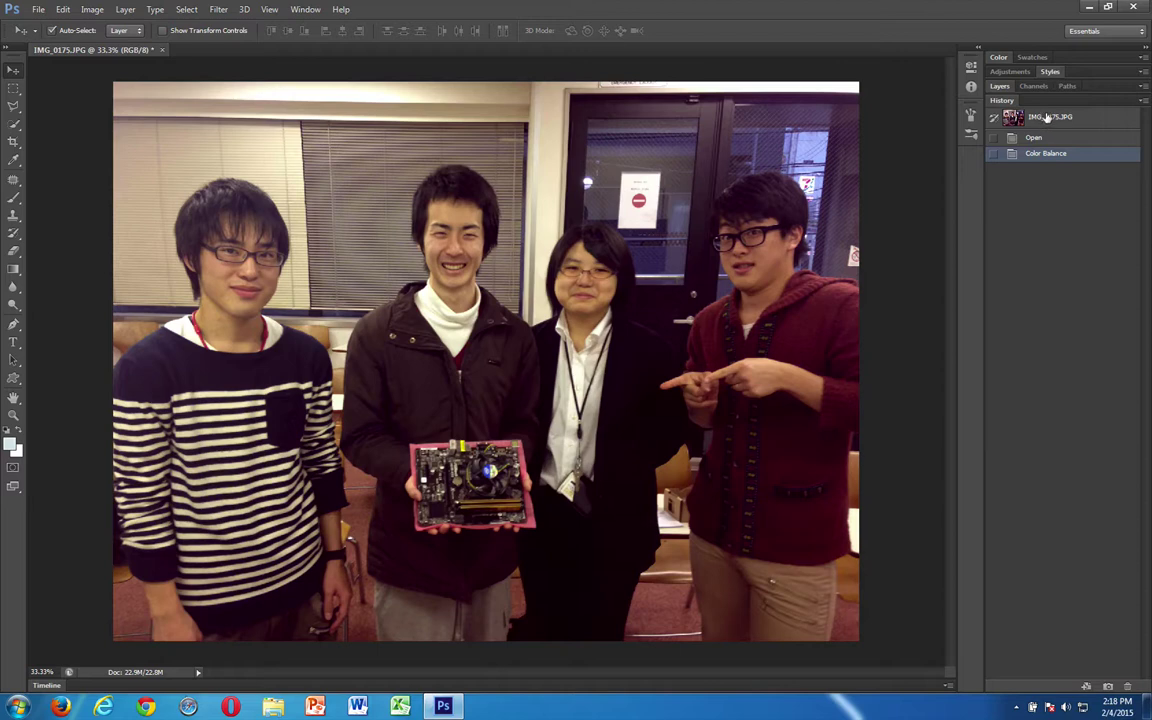
pyautogui.click(1040, 118)
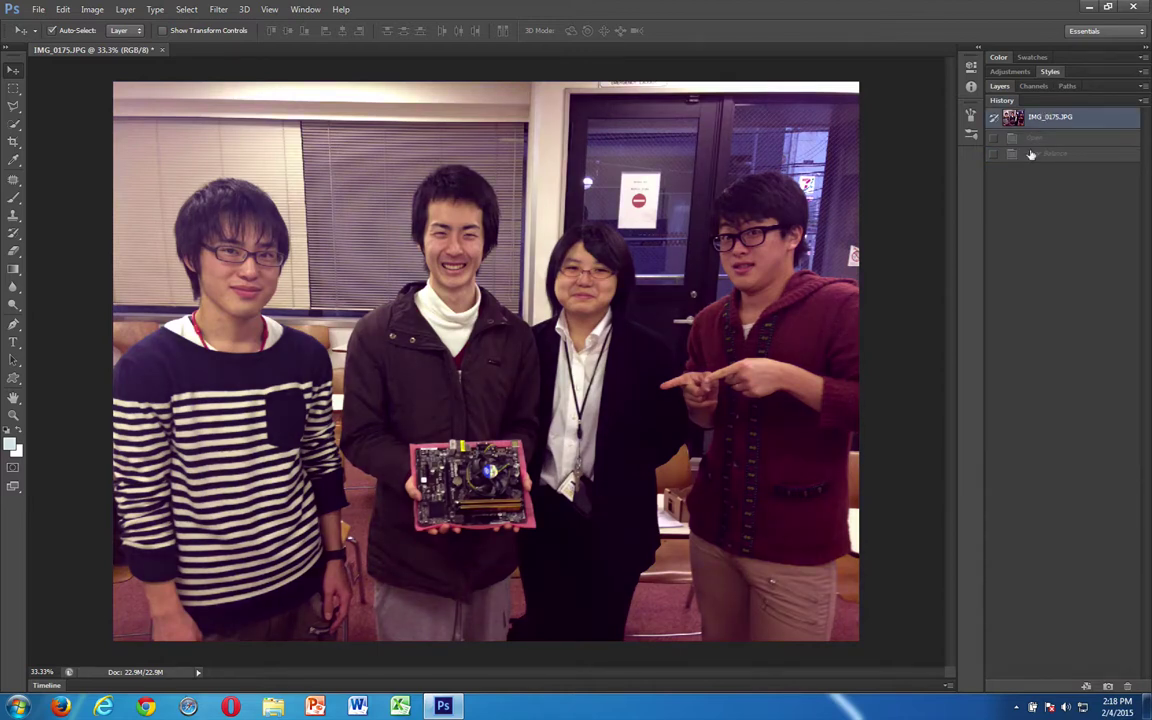
pyautogui.click(1031, 154)
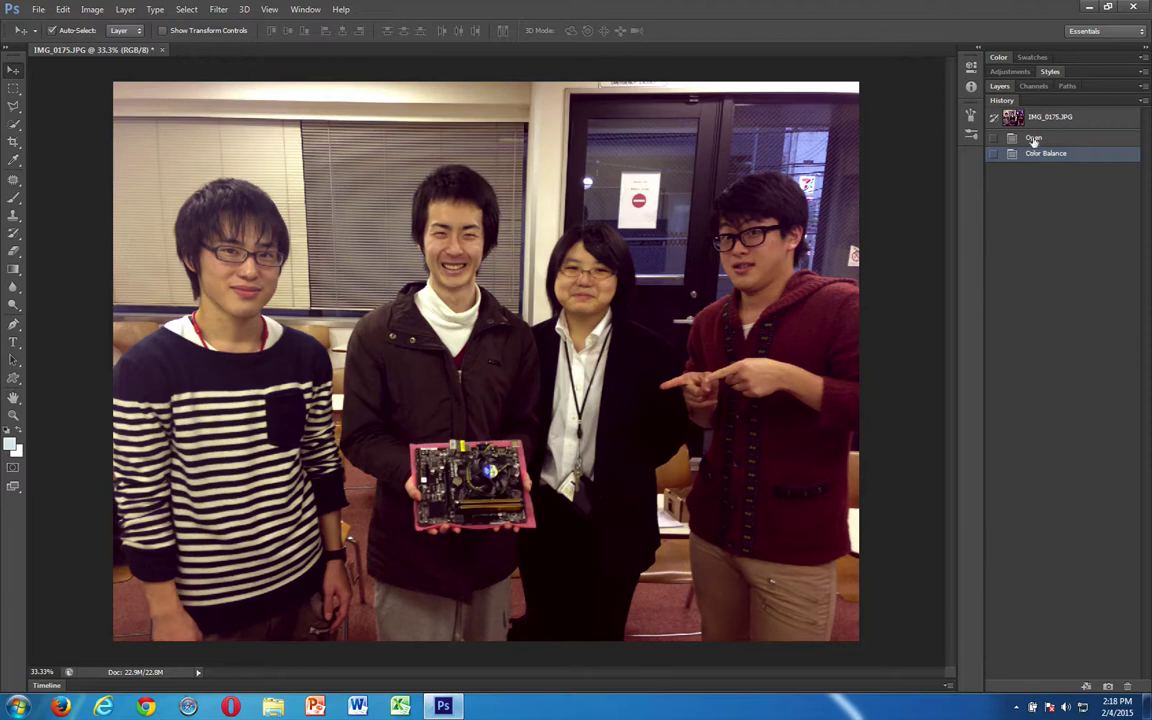
pyautogui.click(1030, 118)
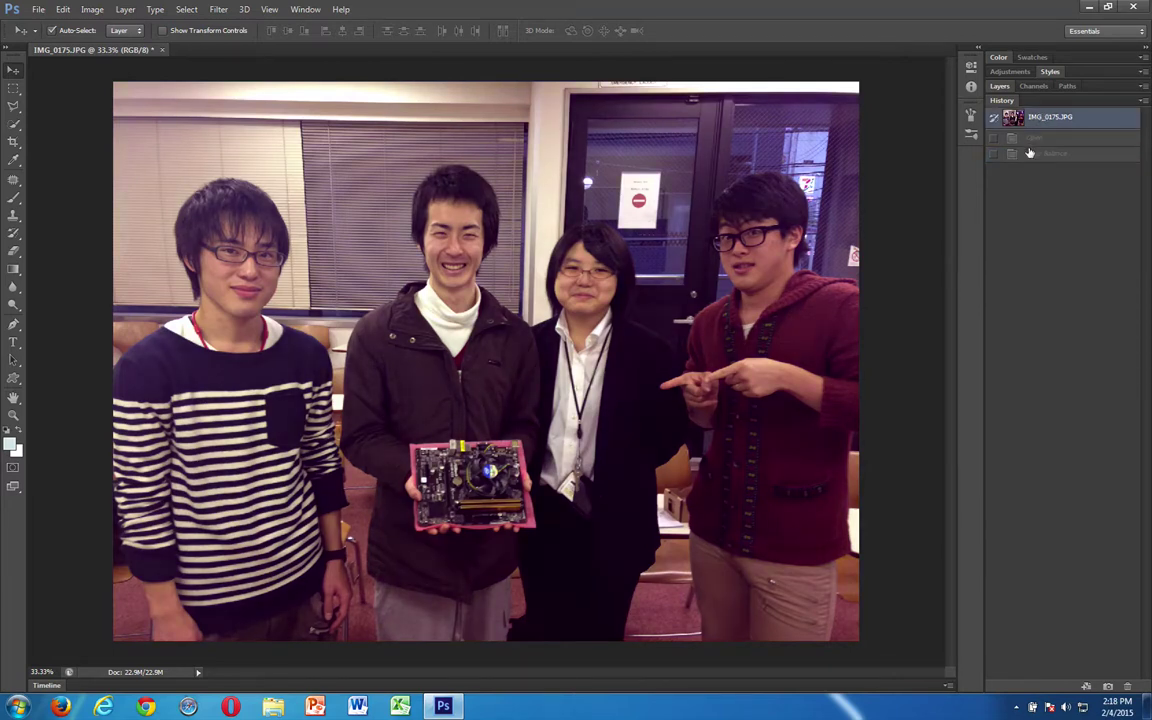
pyautogui.click(1030, 152)
pyautogui.click(1041, 118)
pyautogui.click(1027, 154)
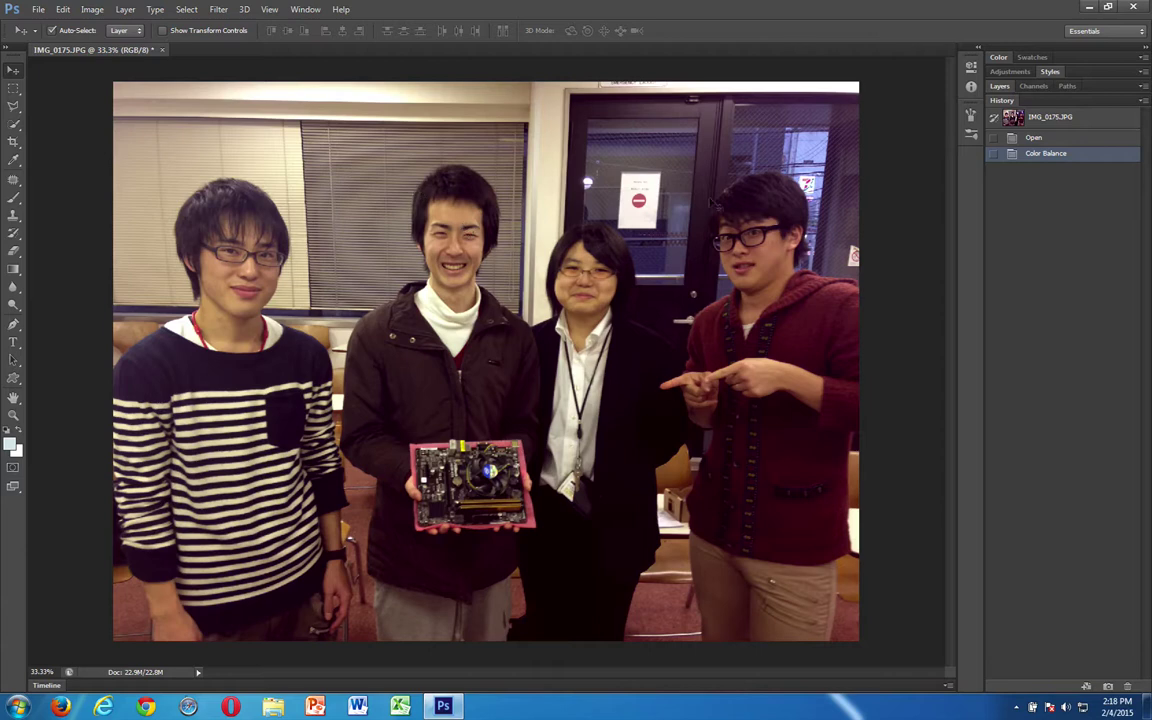
# Close IMG_0175.JPG without saving the changes and open IMG_0295.JPG from the Desktop.
pyautogui.hotkey('ctrl', 'w')
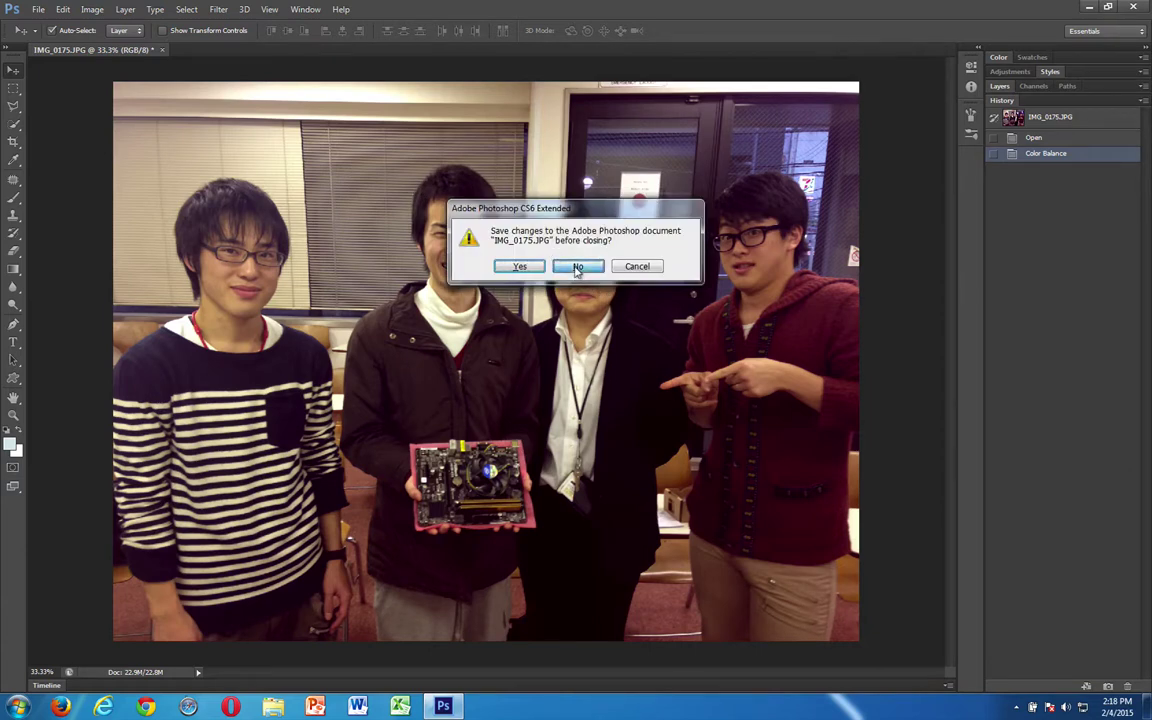
pyautogui.click(578, 267)
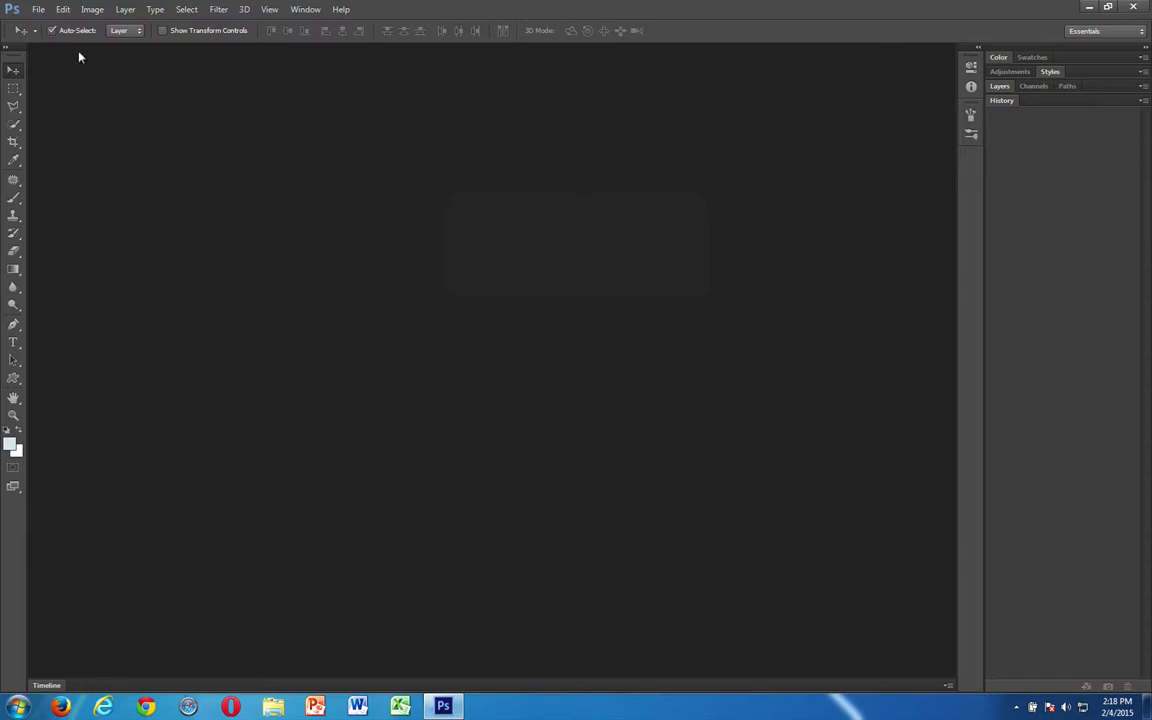
pyautogui.click(33, 11)
pyautogui.click(50, 37)
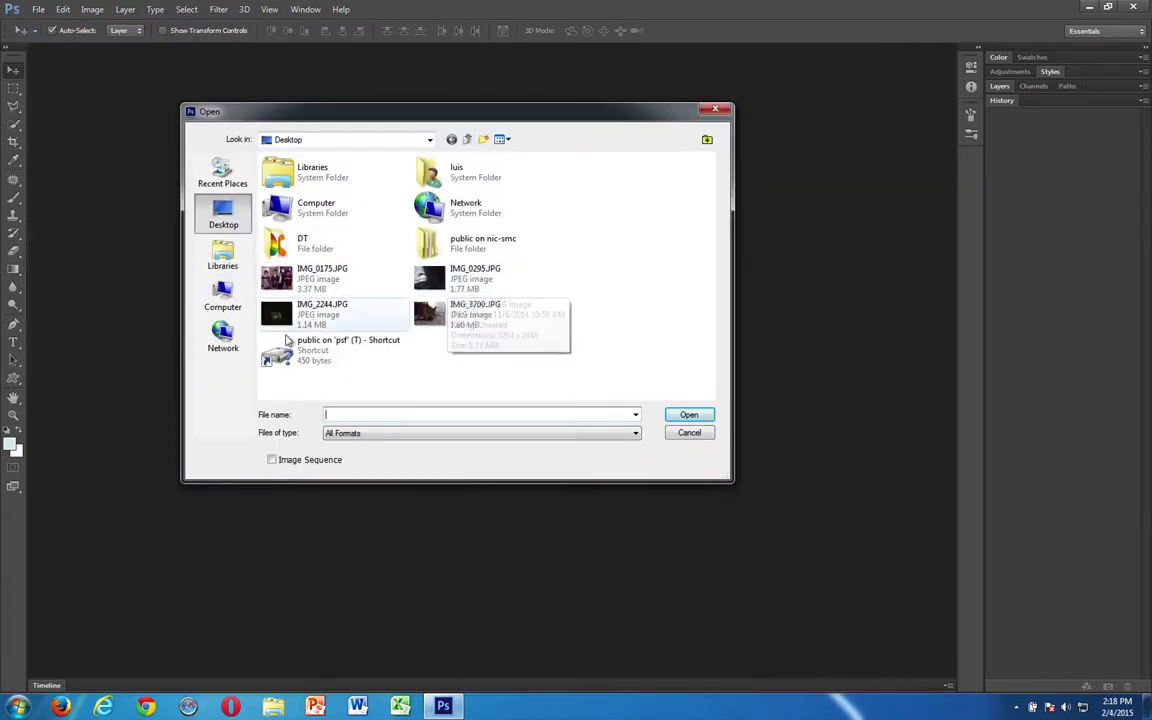
pyautogui.doubleClick(430, 276)
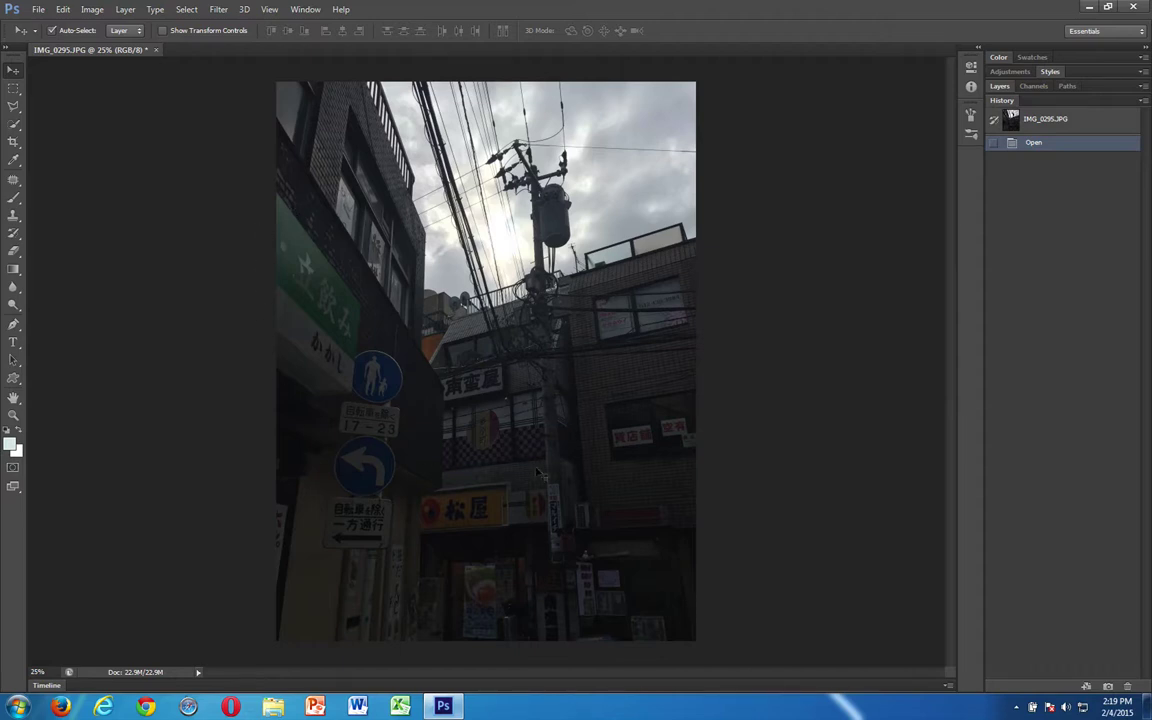
# Try Brightness/Contrast on the street photo, raising Brightness to 150, then lowering it to -20 with slightly reduced Contrast.
pyautogui.click(87, 12)
pyautogui.moveTo(84, 42)
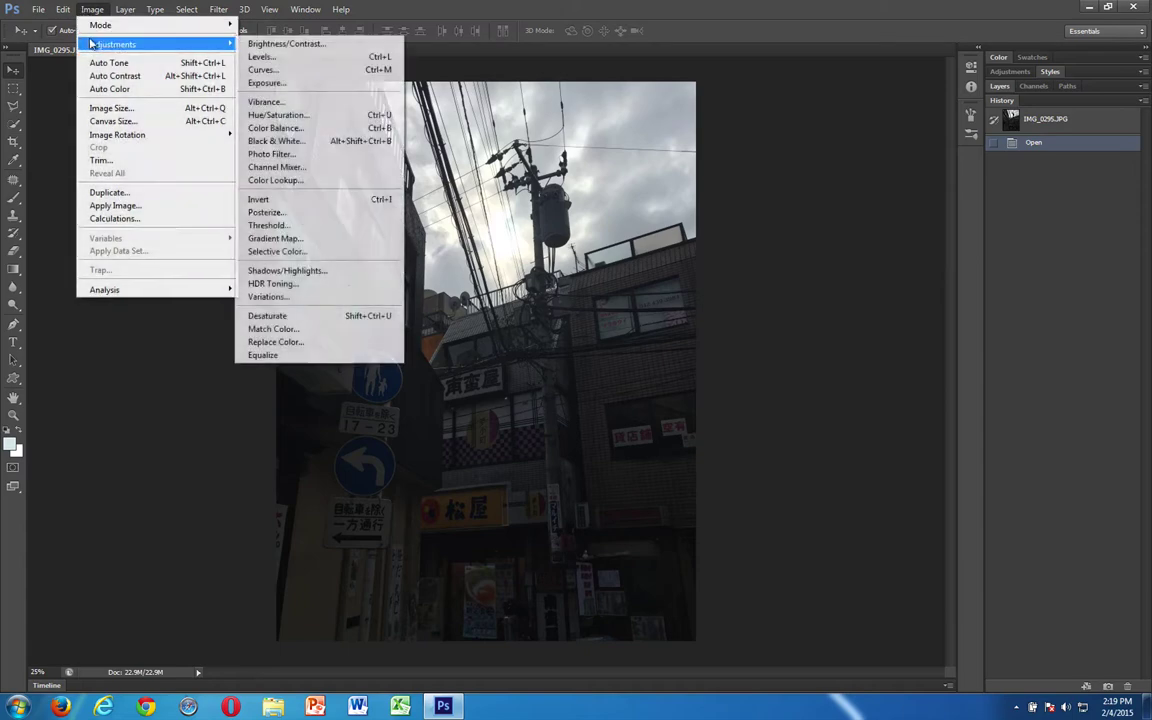
pyautogui.click(250, 44)
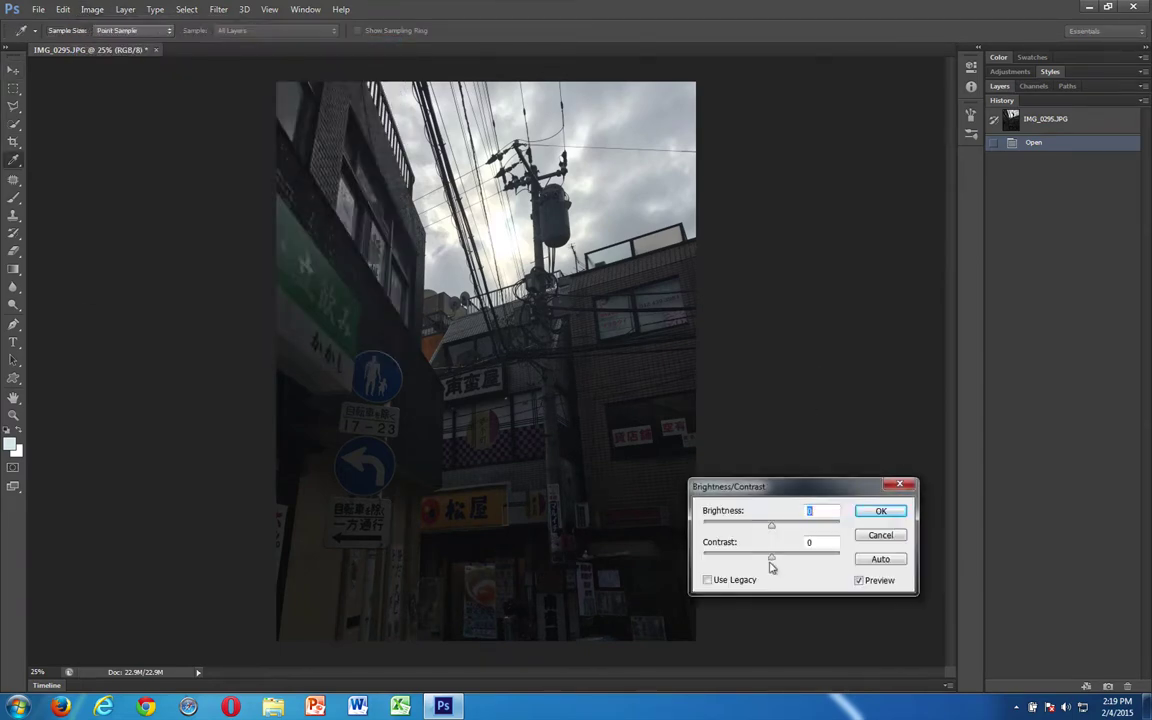
pyautogui.moveTo(765, 523); pyautogui.dragTo(838, 523)
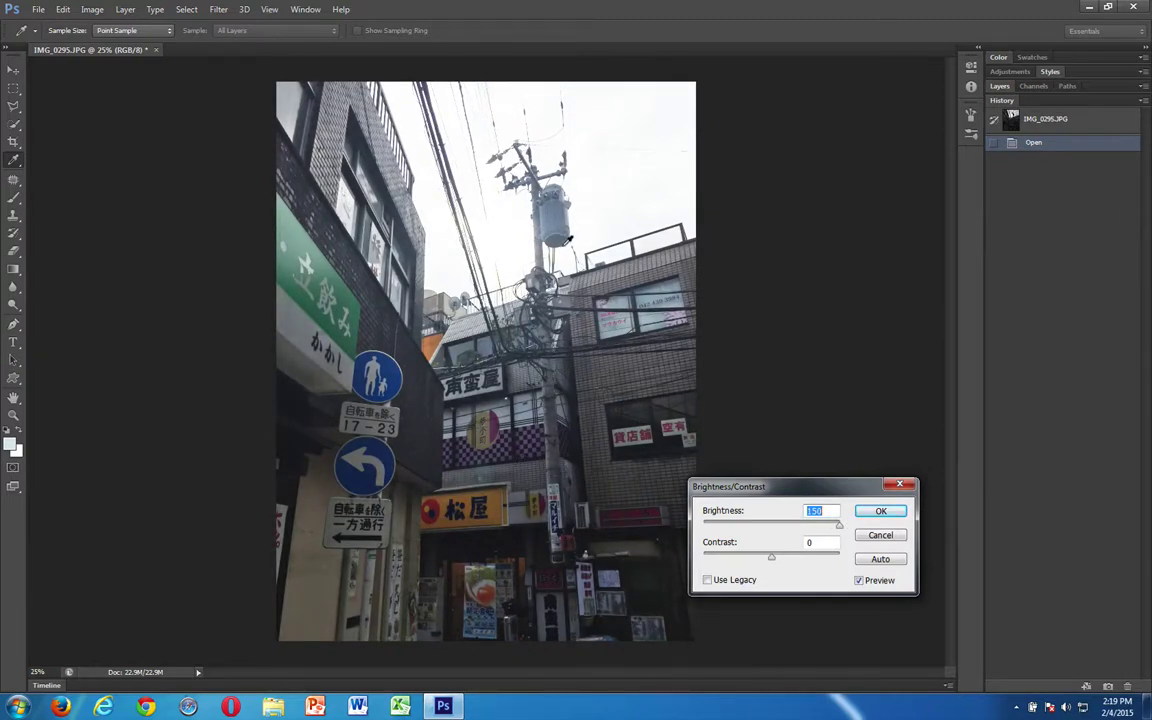
pyautogui.moveTo(788, 527); pyautogui.dragTo(756, 560)
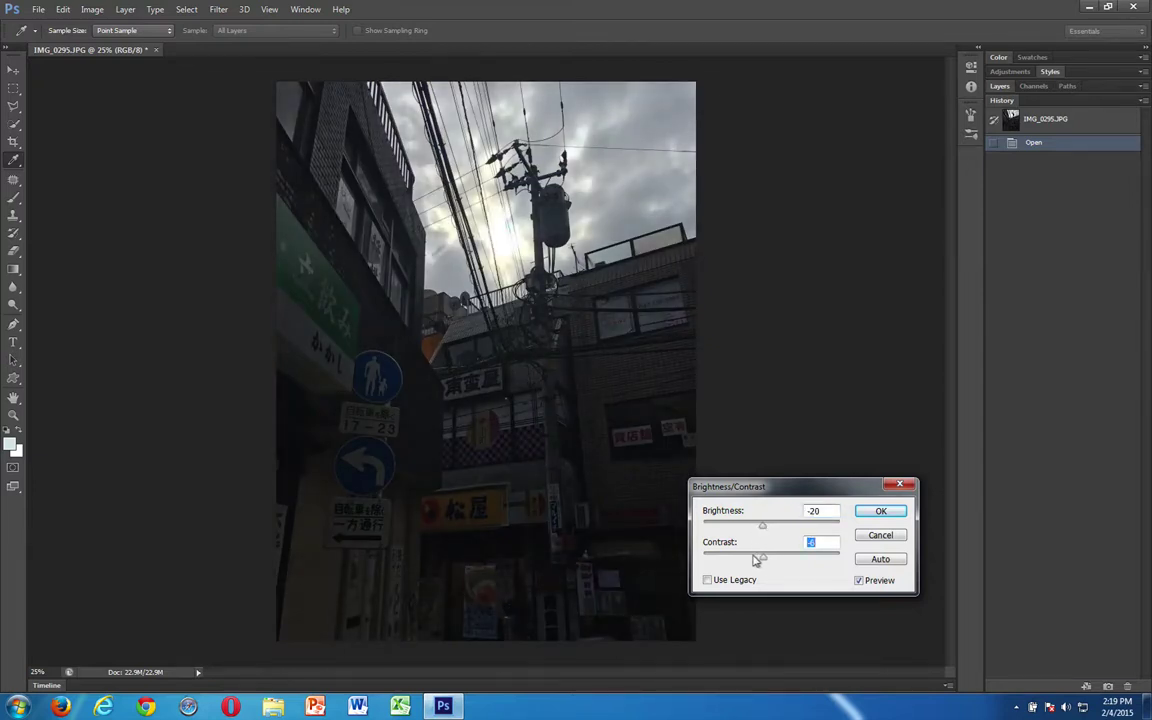
pyautogui.click(885, 487)
pyautogui.press('v')
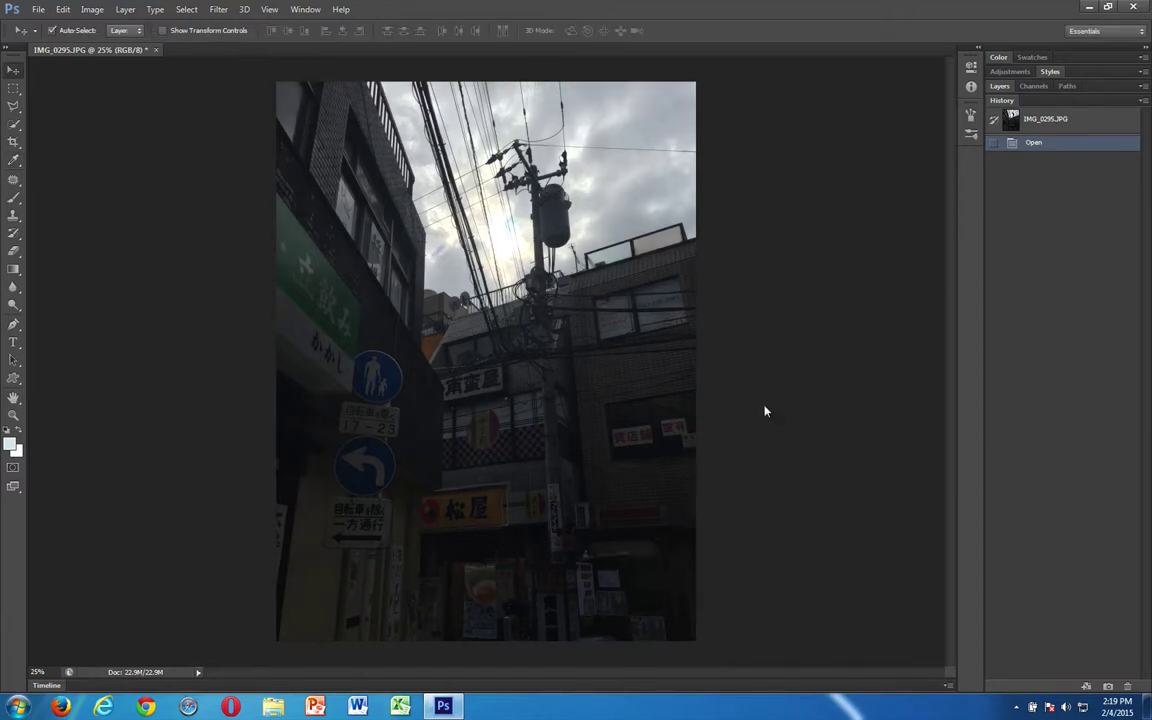
# Start a Shadows/Highlights adjustment on the street photo and set the Shadows amount to 56%.
pyautogui.click(80, 12)
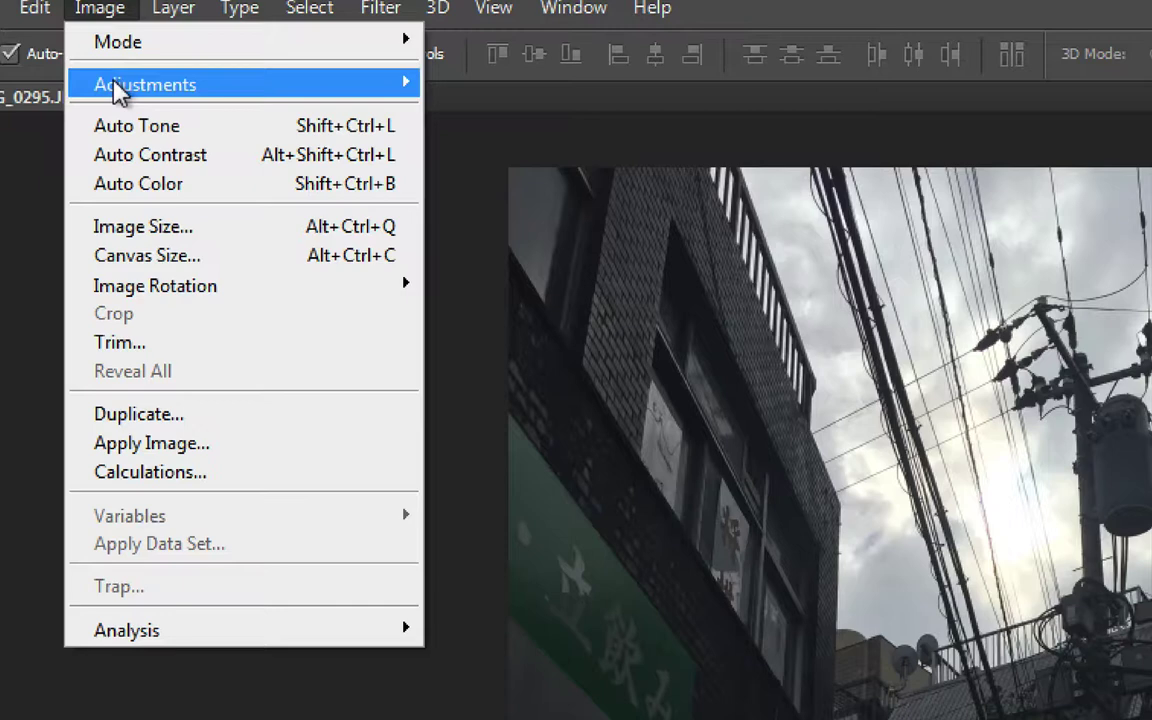
pyautogui.moveTo(101, 46)
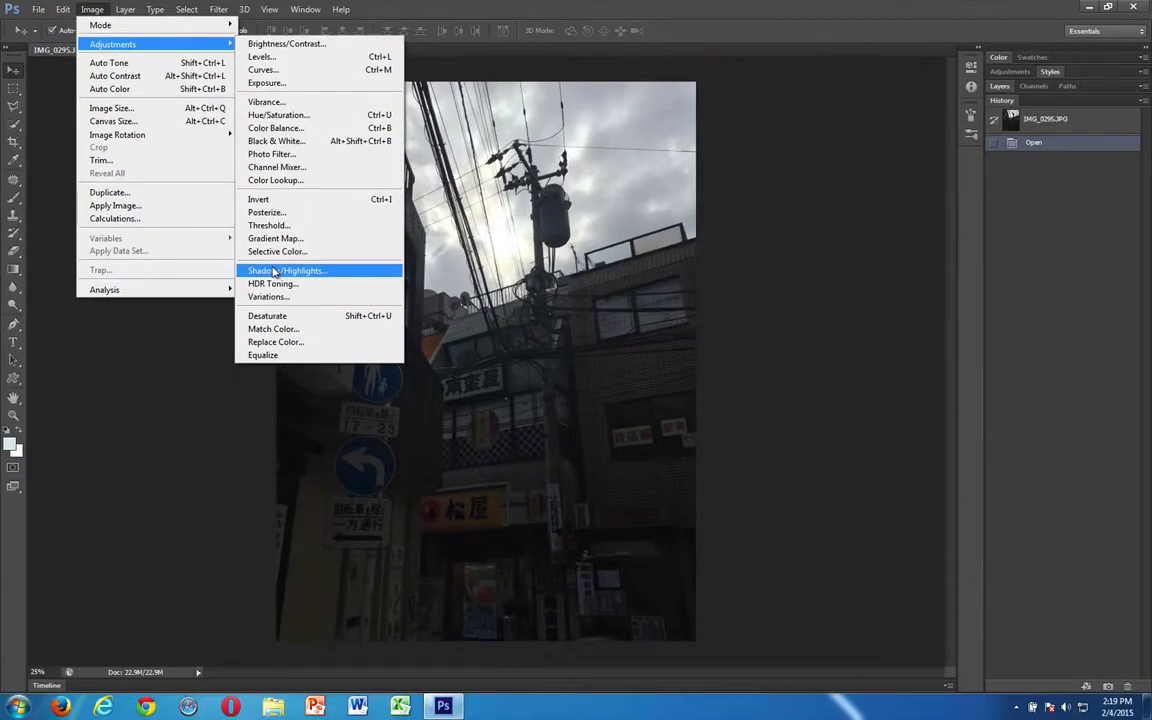
pyautogui.click(273, 271)
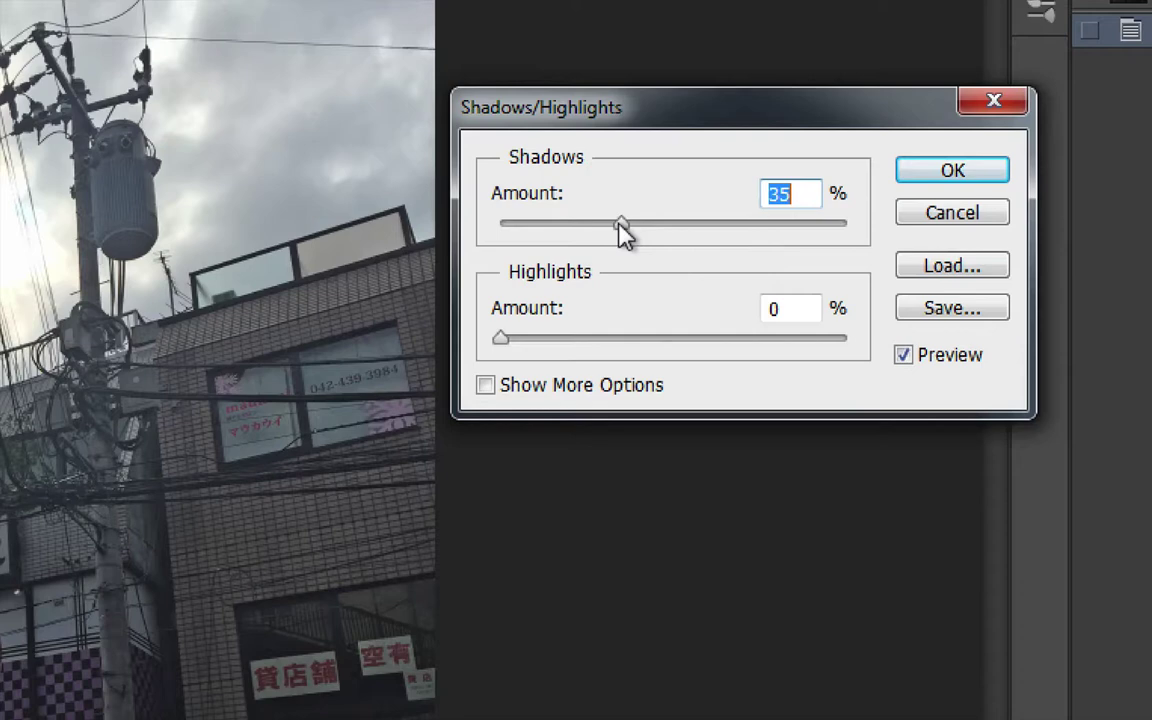
pyautogui.moveTo(640, 223); pyautogui.dragTo(510, 228)
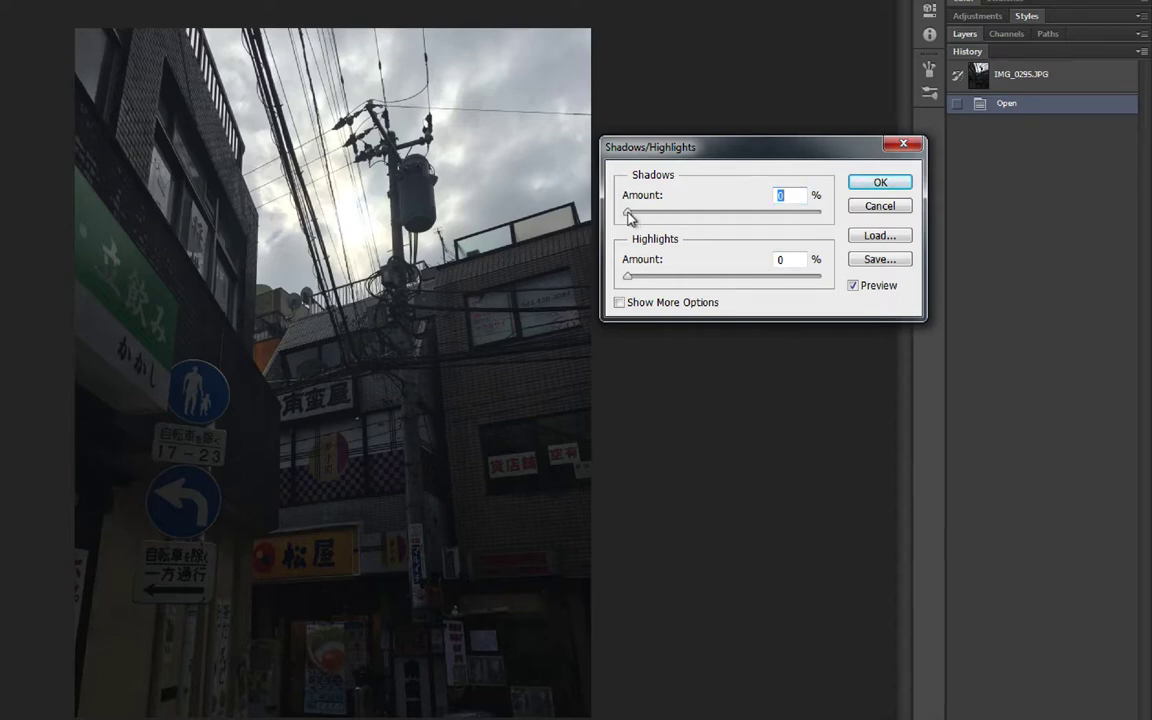
pyautogui.moveTo(628, 216); pyautogui.dragTo(794, 222)
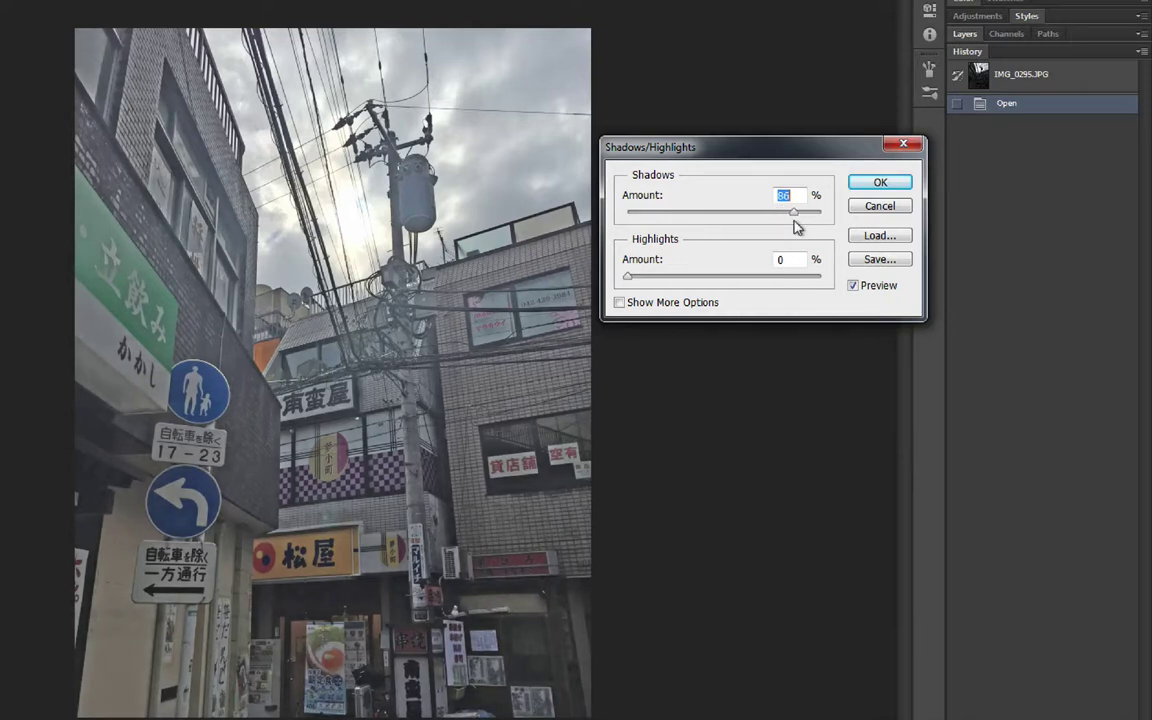
pyautogui.moveTo(797, 227); pyautogui.dragTo(753, 220)
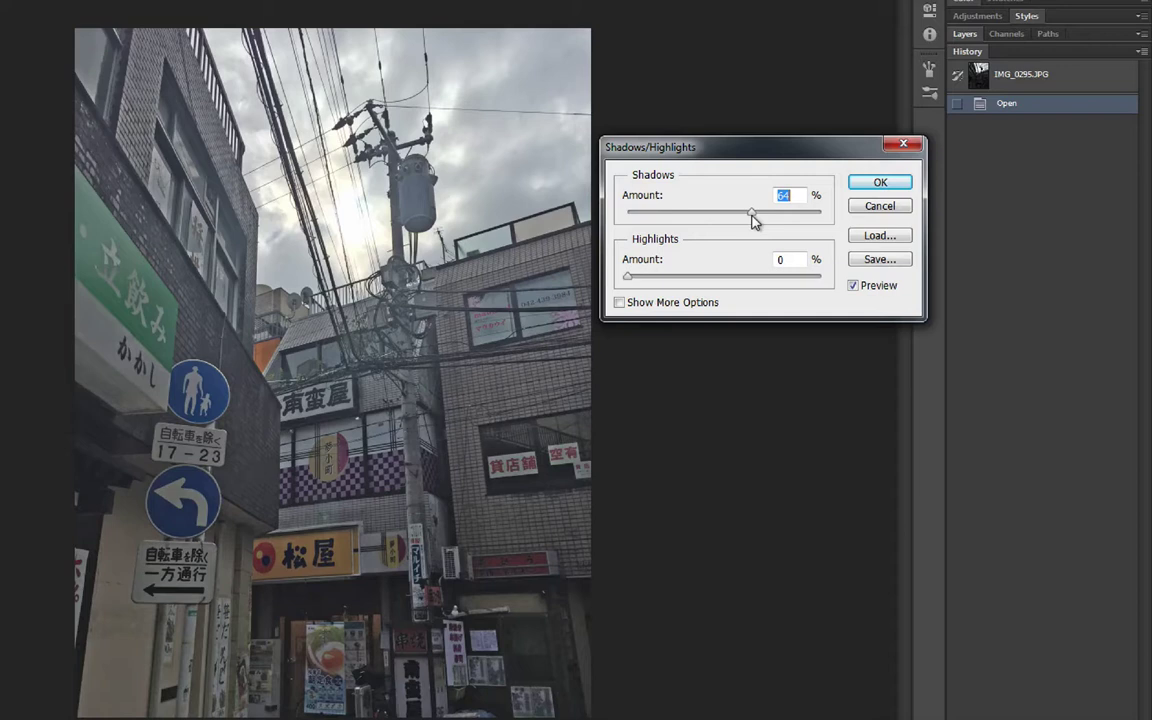
pyautogui.moveTo(753, 220); pyautogui.dragTo(737, 221)
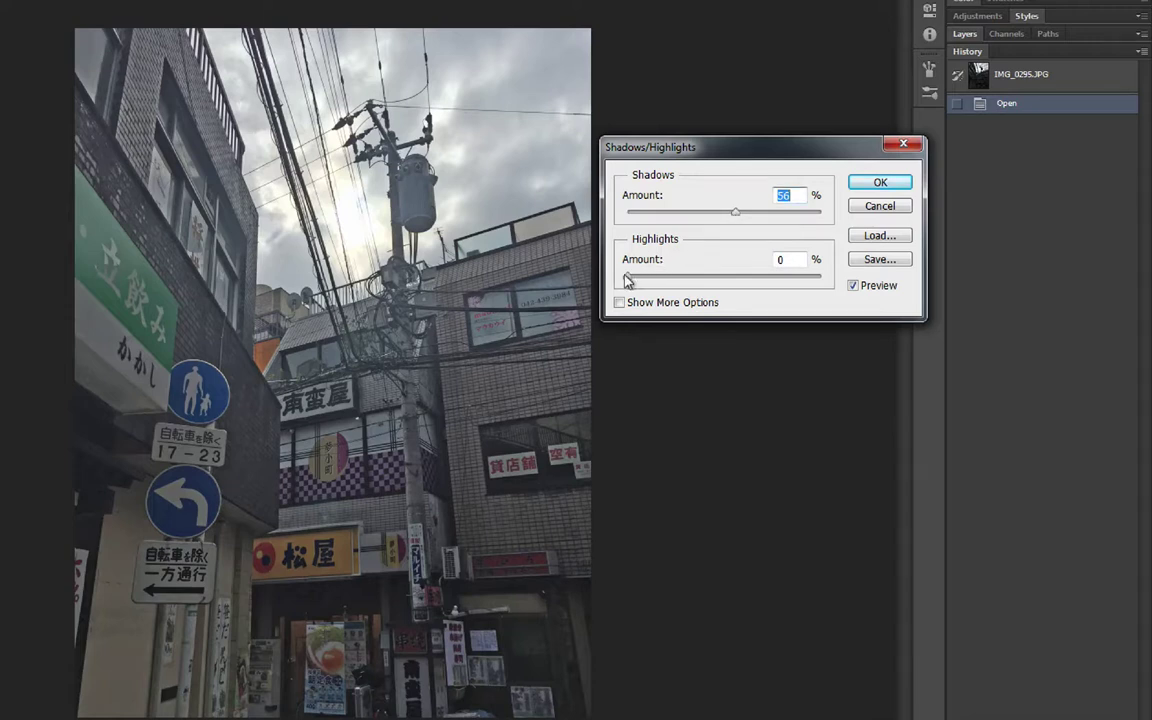
# Set the Highlights amount to about 10%, lower the Shadows amount slightly and apply the Shadows/Highlights adjustment.
pyautogui.moveTo(627, 280)
pyautogui.mouseDown()
pyautogui.moveTo(784, 300)
pyautogui.moveTo(627, 288)
pyautogui.moveTo(765, 290)
pyautogui.moveTo(680, 283)
pyautogui.moveTo(748, 283)
pyautogui.moveTo(618, 279)
pyautogui.moveTo(687, 275)
pyautogui.moveTo(648, 285)
pyautogui.mouseUp()
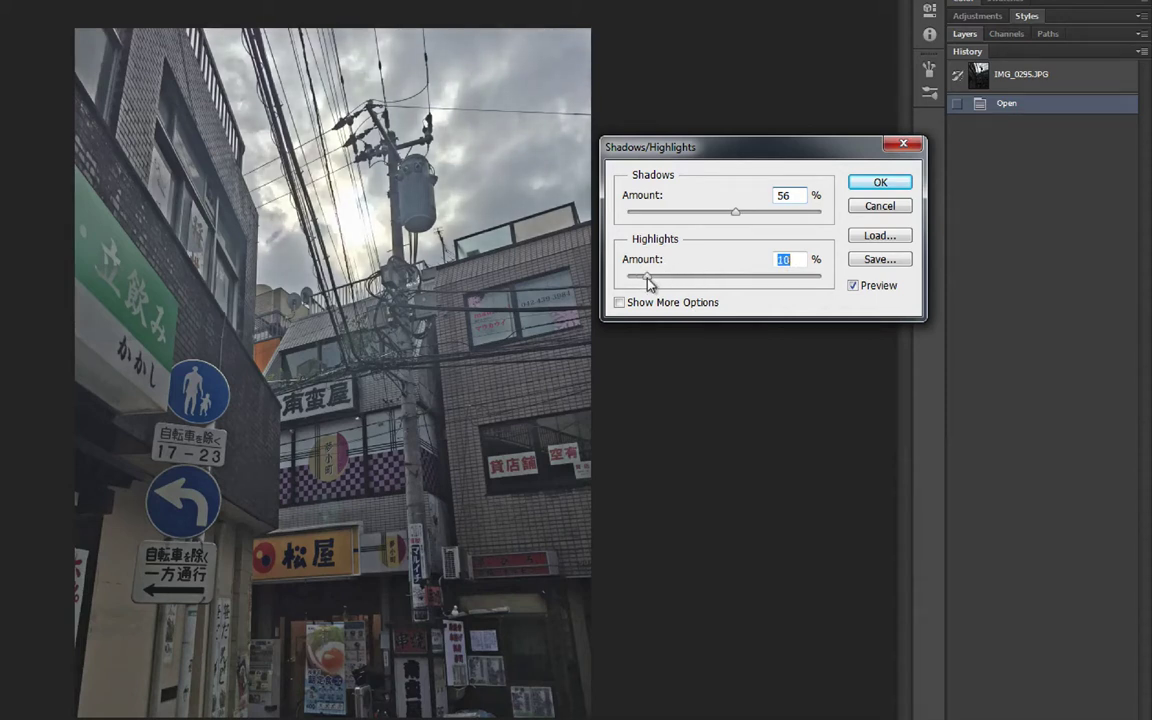
pyautogui.moveTo(648, 285); pyautogui.dragTo(645, 283)
pyautogui.moveTo(741, 219); pyautogui.dragTo(722, 224)
pyautogui.moveTo(645, 281); pyautogui.dragTo(648, 283)
pyautogui.click(879, 182)
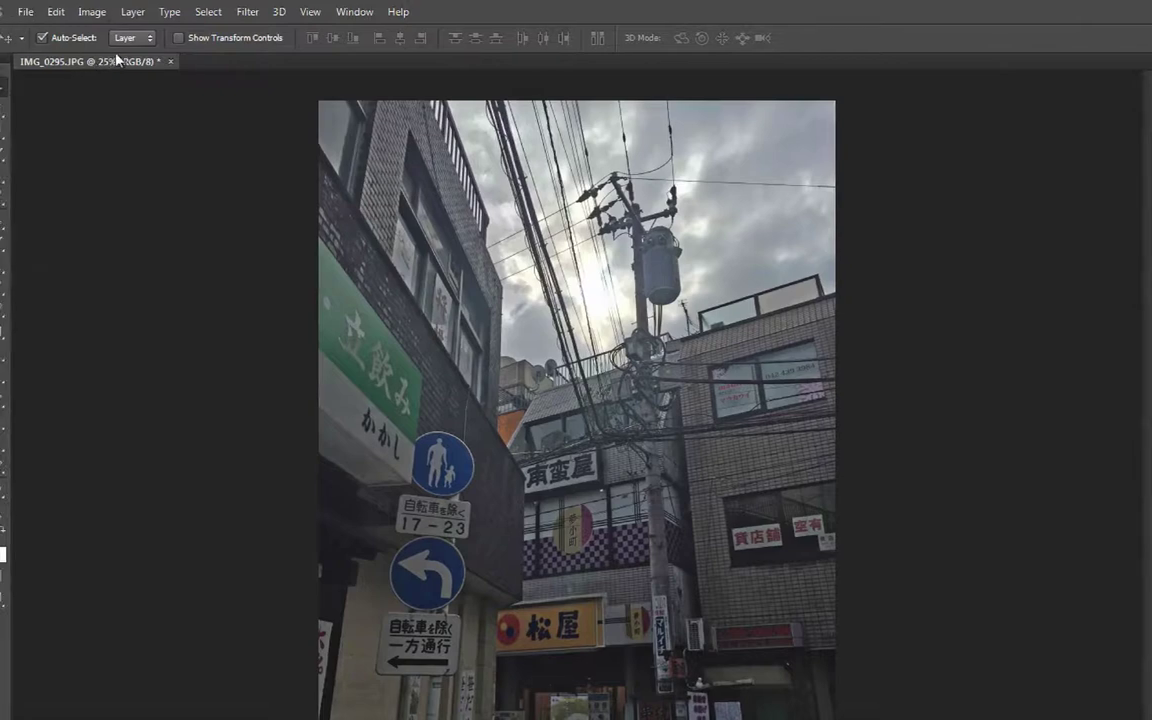
# Apply a Brightness/Contrast adjustment to the street photo with Brightness 18 and Contrast 31.
pyautogui.click(92, 12)
pyautogui.moveTo(166, 54)
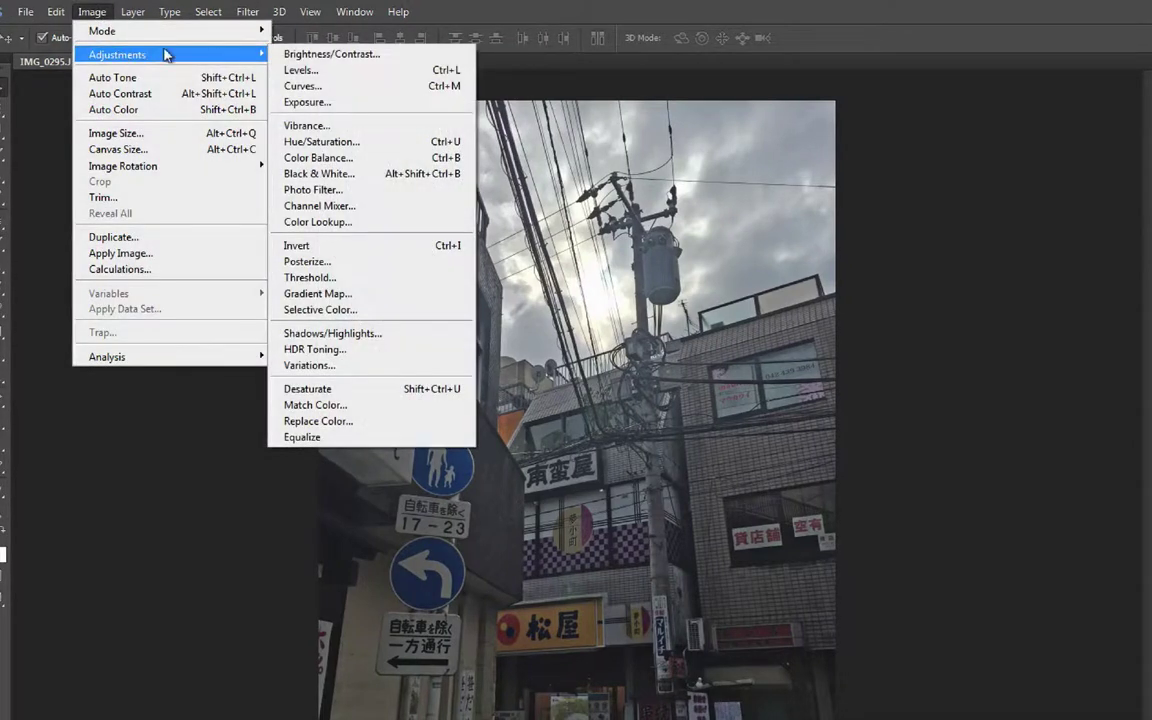
pyautogui.click(292, 53)
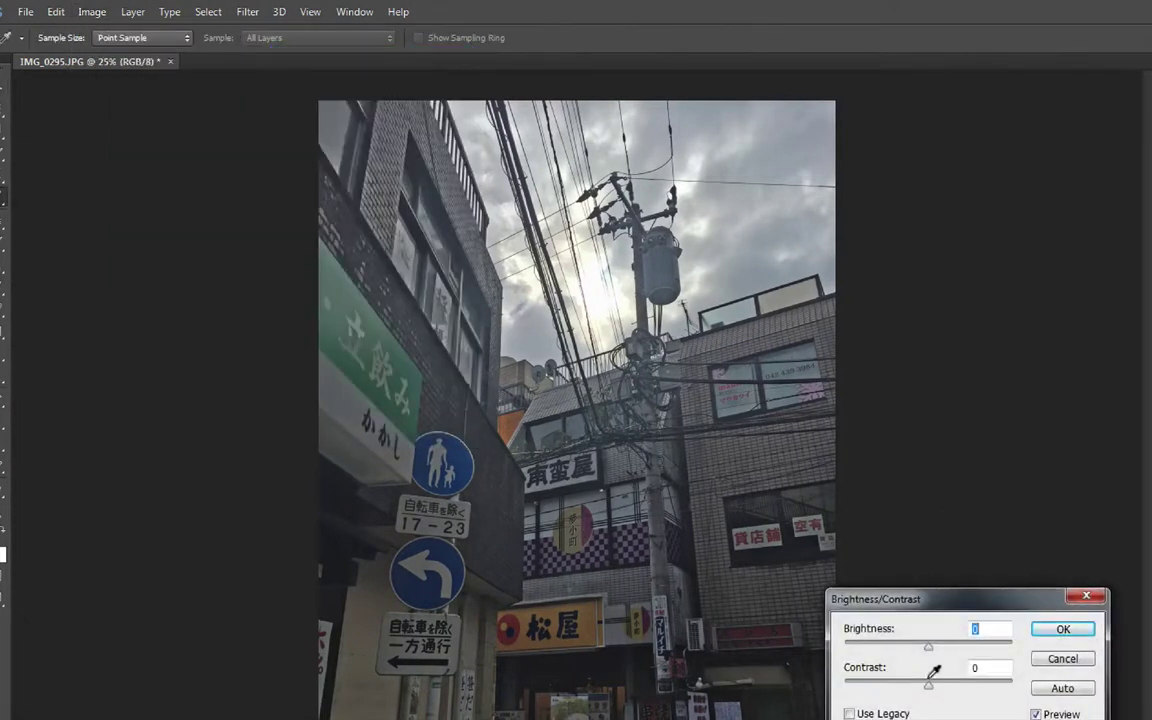
pyautogui.moveTo(929, 685); pyautogui.dragTo(959, 690)
pyautogui.moveTo(929, 650); pyautogui.dragTo(938, 650)
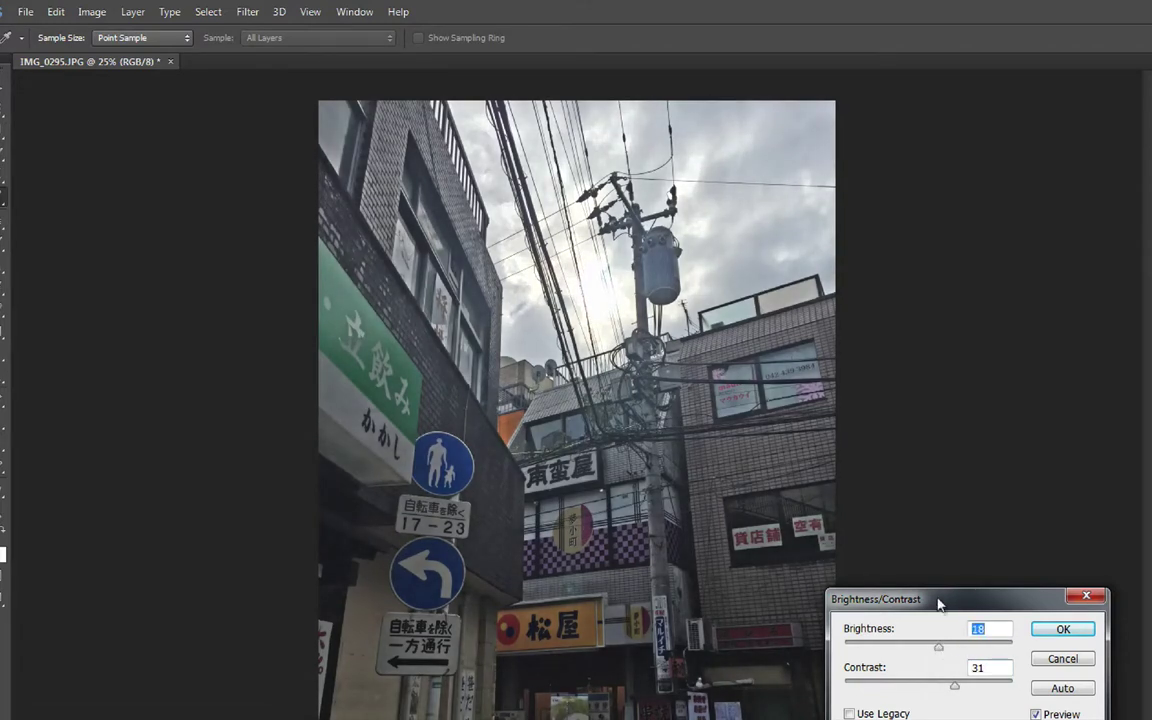
pyautogui.moveTo(941, 601); pyautogui.dragTo(939, 436)
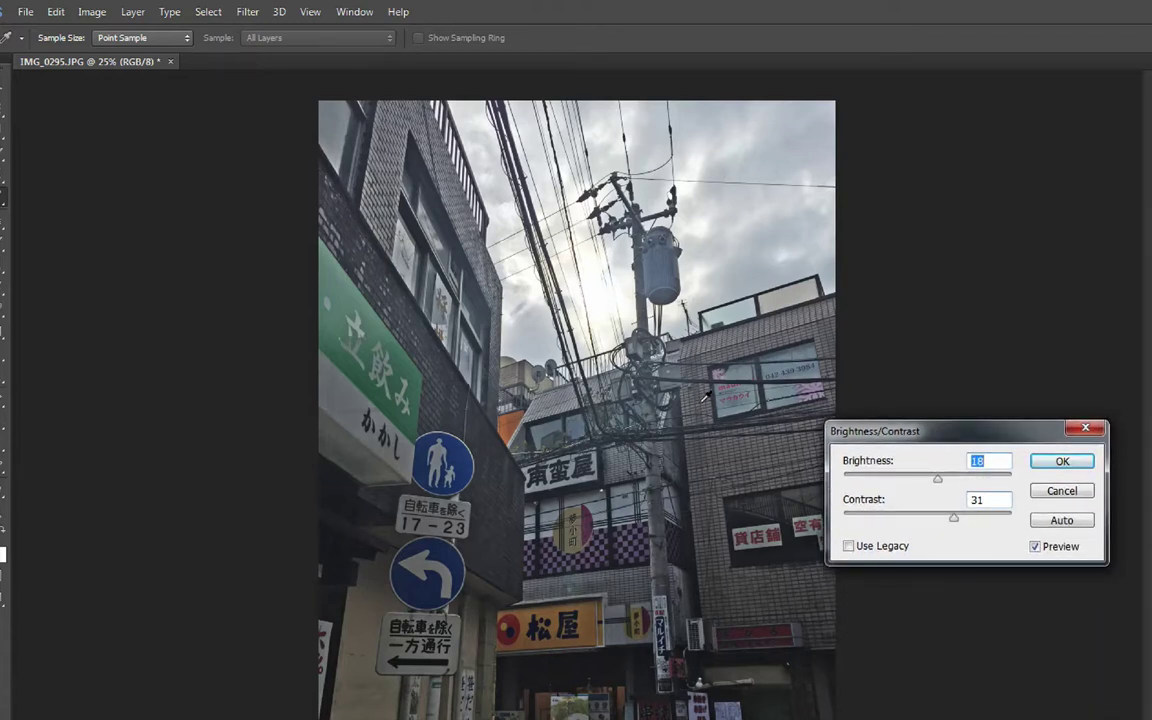
pyautogui.click(1062, 461)
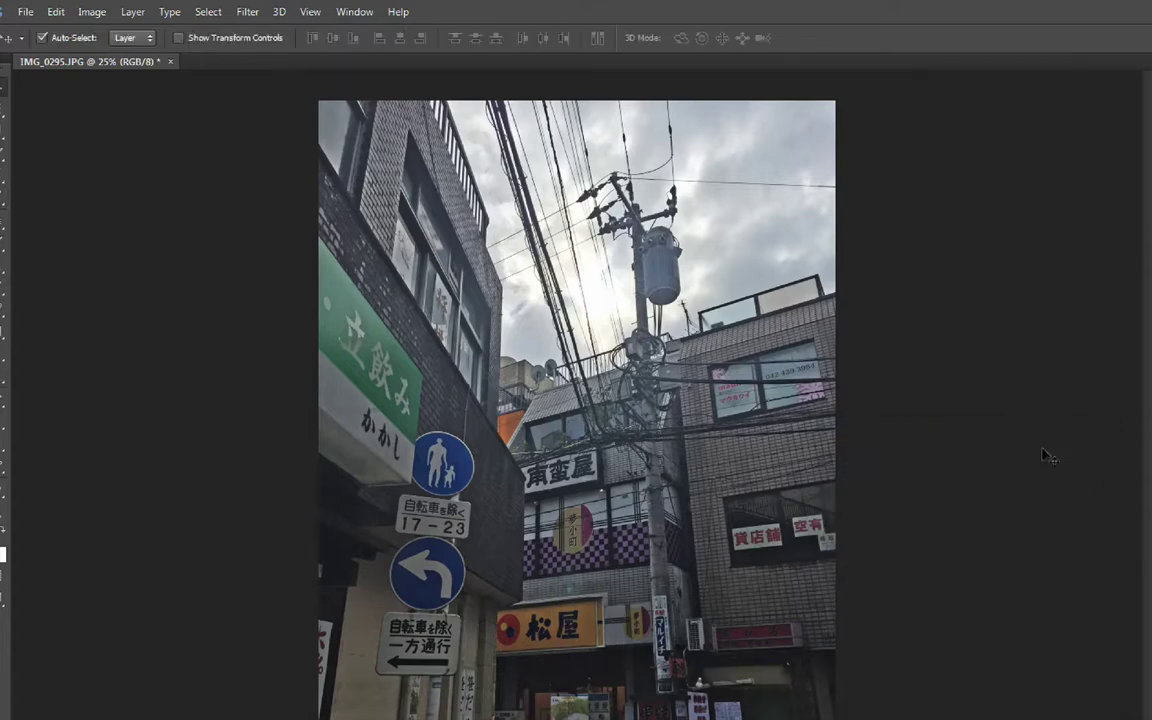
# Apply a Hue/Saturation adjustment to the street photo with slightly increased Saturation, leaving Hue and Lightness at 0.
pyautogui.click(92, 12)
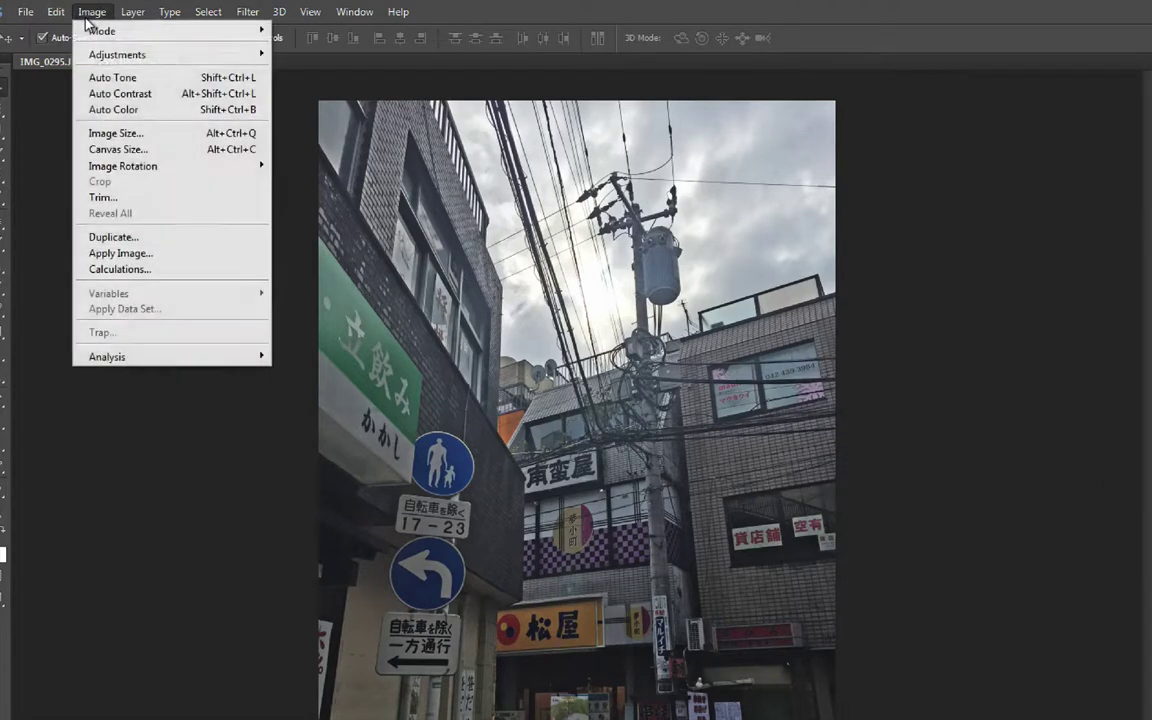
pyautogui.moveTo(104, 58)
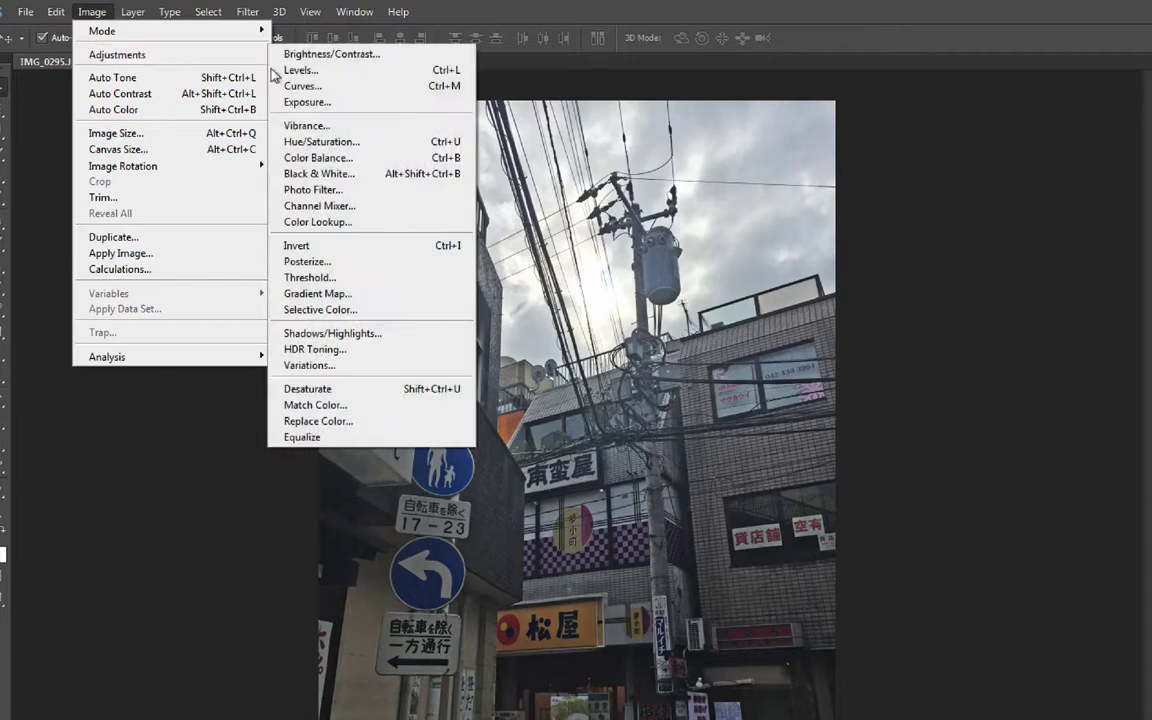
pyautogui.click(343, 148)
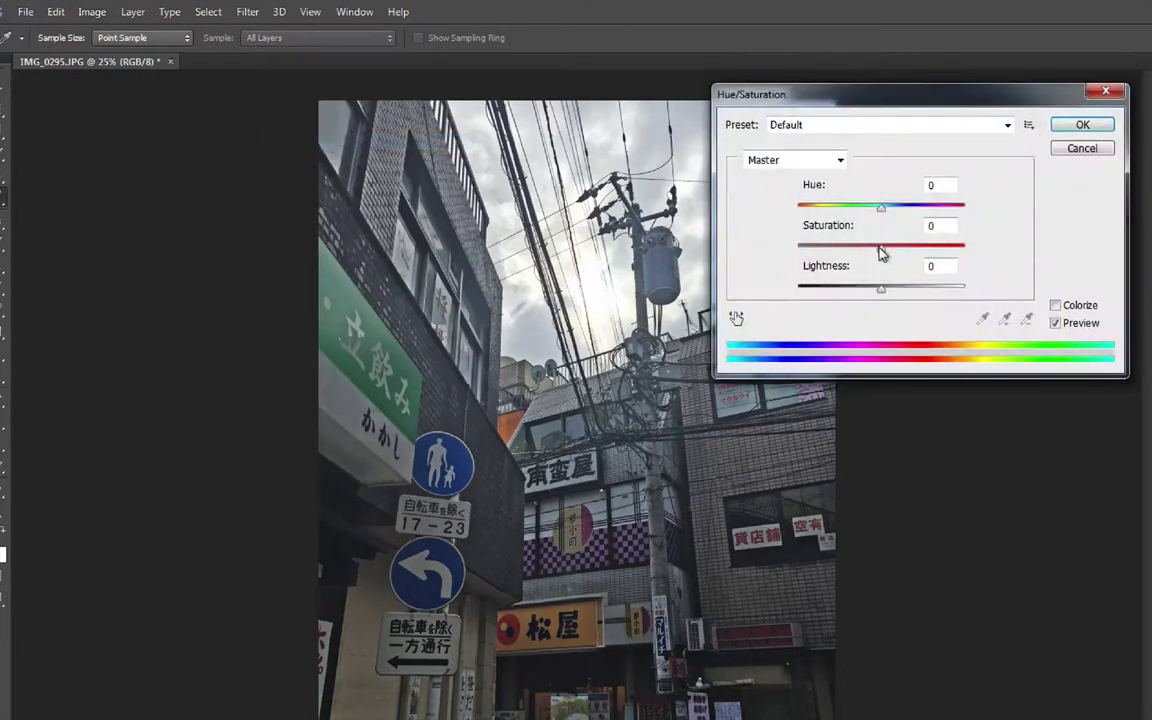
pyautogui.moveTo(881, 210)
pyautogui.mouseDown()
pyautogui.moveTo(753, 208)
pyautogui.moveTo(941, 216)
pyautogui.moveTo(787, 221)
pyautogui.moveTo(964, 216)
pyautogui.moveTo(883, 214)
pyautogui.mouseUp()
pyautogui.moveTo(880, 290)
pyautogui.mouseDown()
pyautogui.moveTo(800, 296)
pyautogui.moveTo(949, 301)
pyautogui.moveTo(882, 303)
pyautogui.mouseUp()
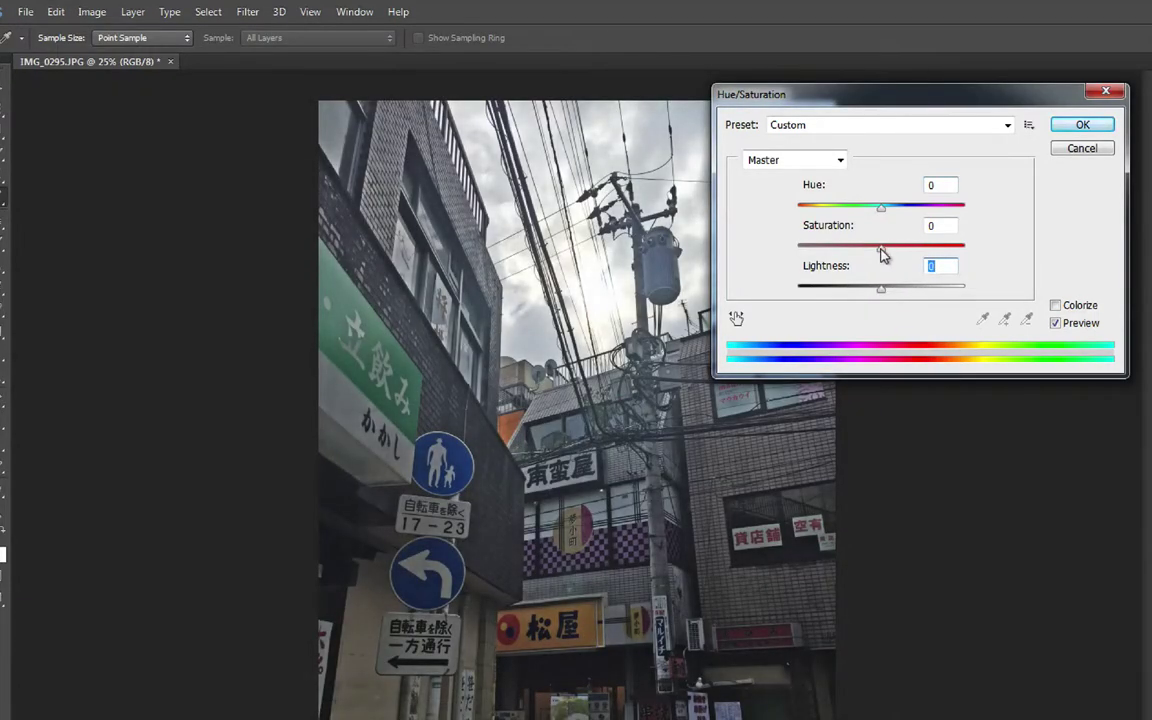
pyautogui.moveTo(881, 250)
pyautogui.mouseDown()
pyautogui.moveTo(789, 257)
pyautogui.moveTo(974, 255)
pyautogui.moveTo(892, 251)
pyautogui.mouseUp()
pyautogui.moveTo(901, 252); pyautogui.dragTo(902, 252)
pyautogui.press('Return')
pyautogui.press('v')
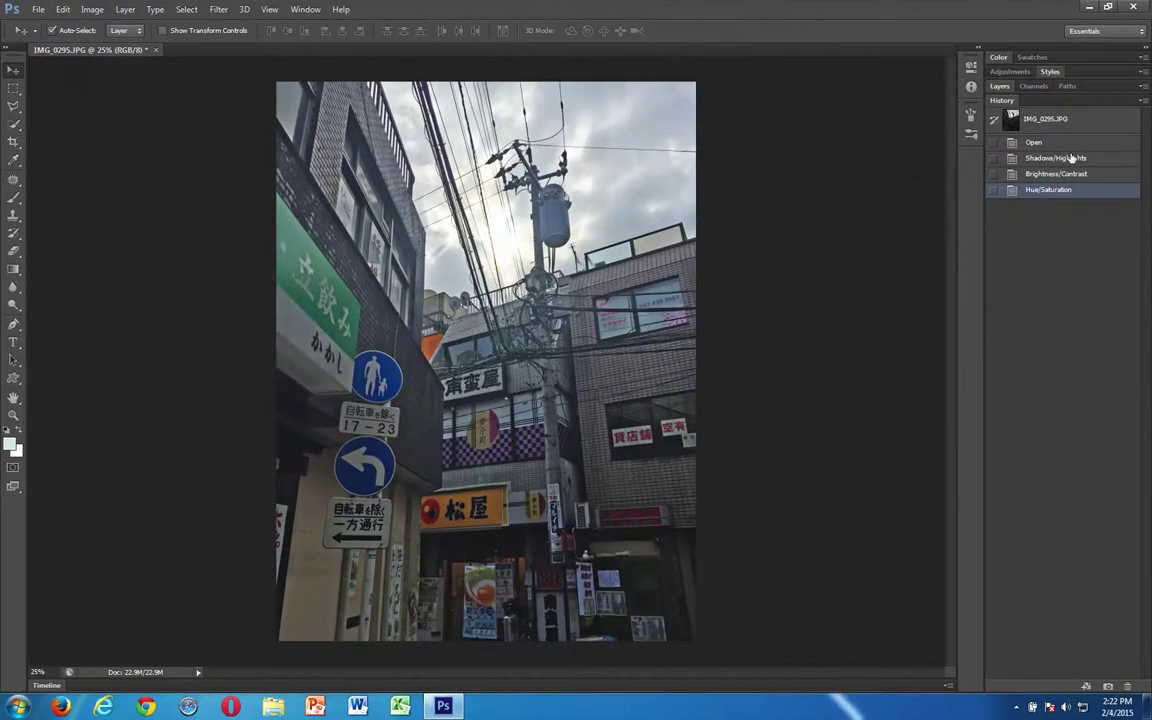
# Compare the street photo's history states with the original image, returning to the Hue/Saturation state.
pyautogui.click(940, 222)
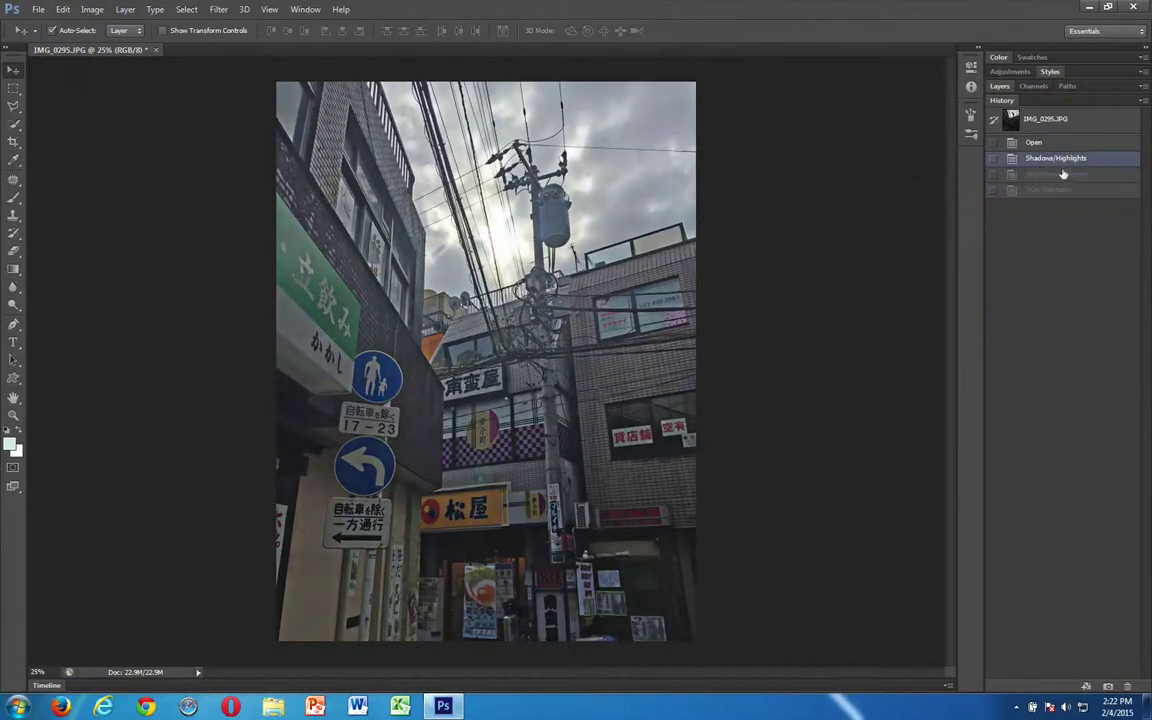
pyautogui.click(1062, 174)
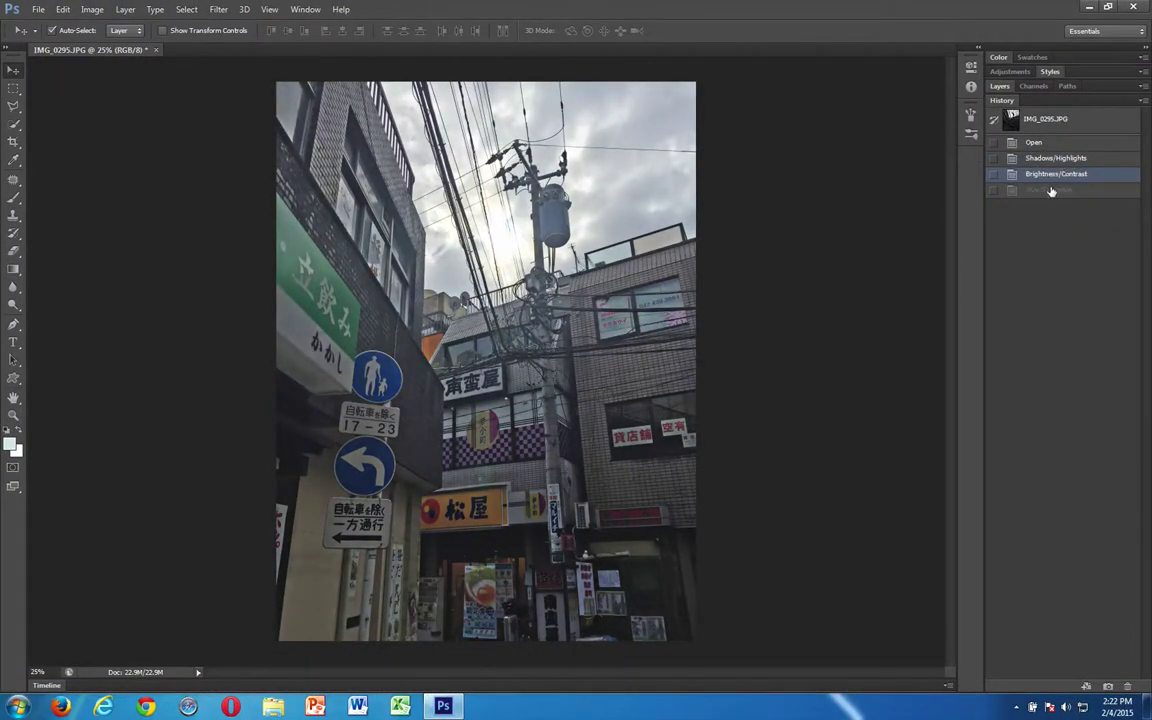
pyautogui.click(1049, 190)
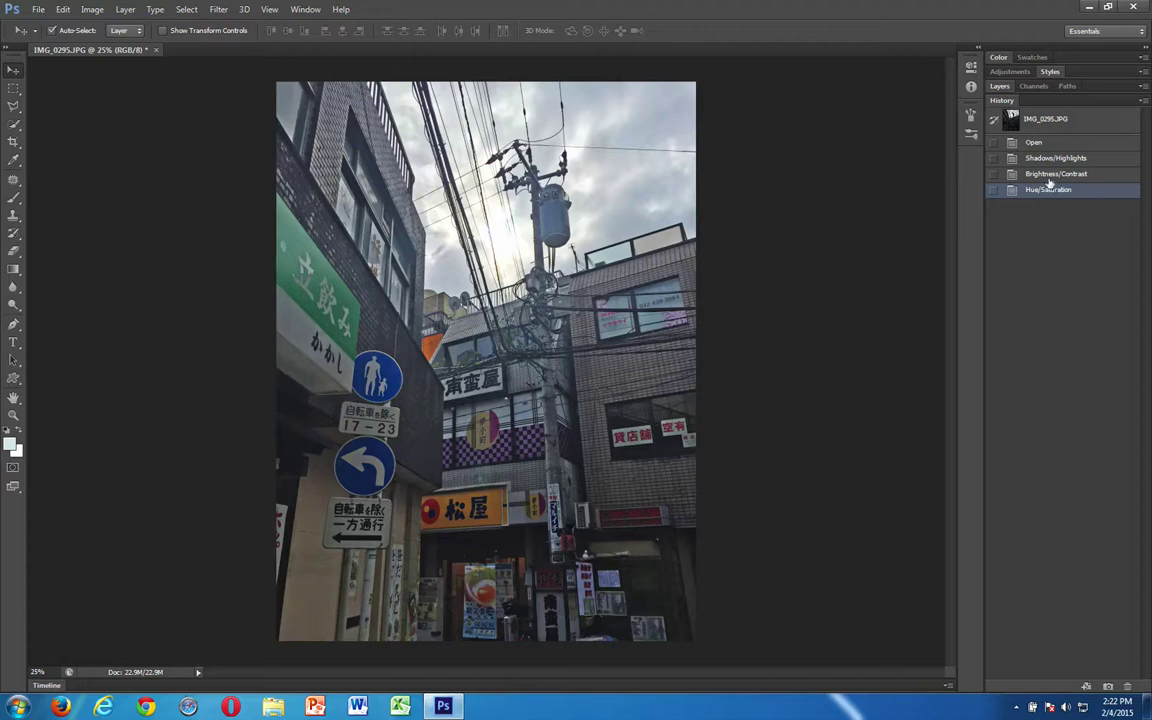
pyautogui.click(1035, 118)
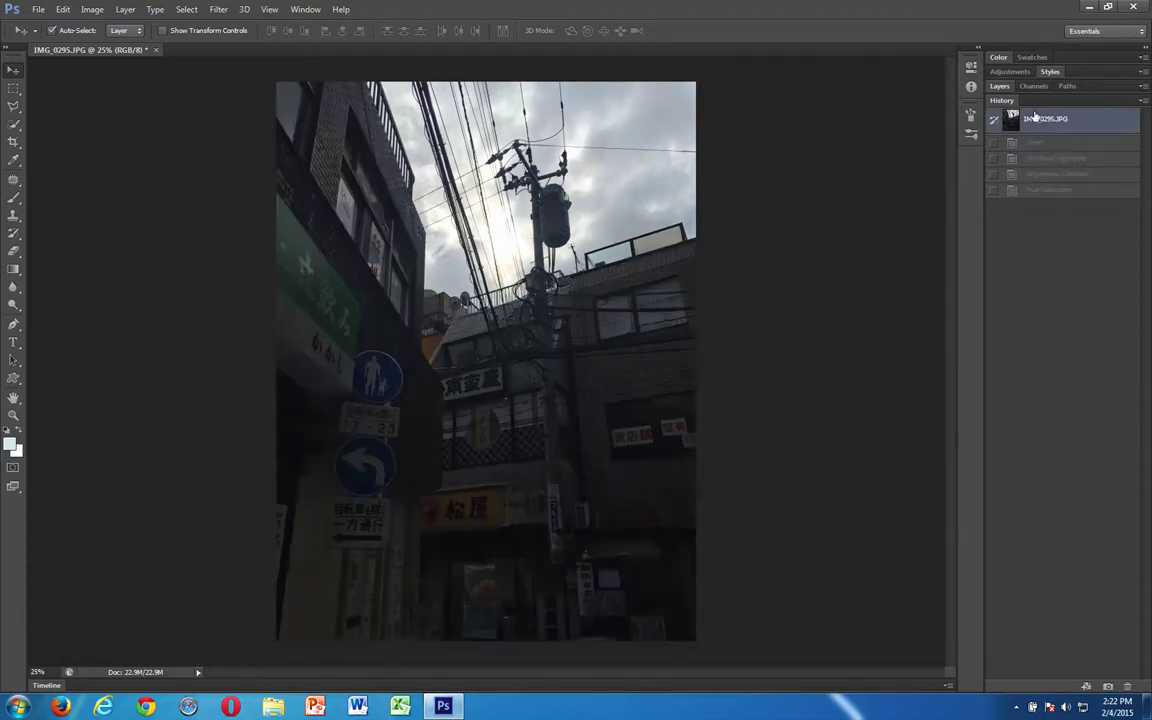
pyautogui.click(1032, 190)
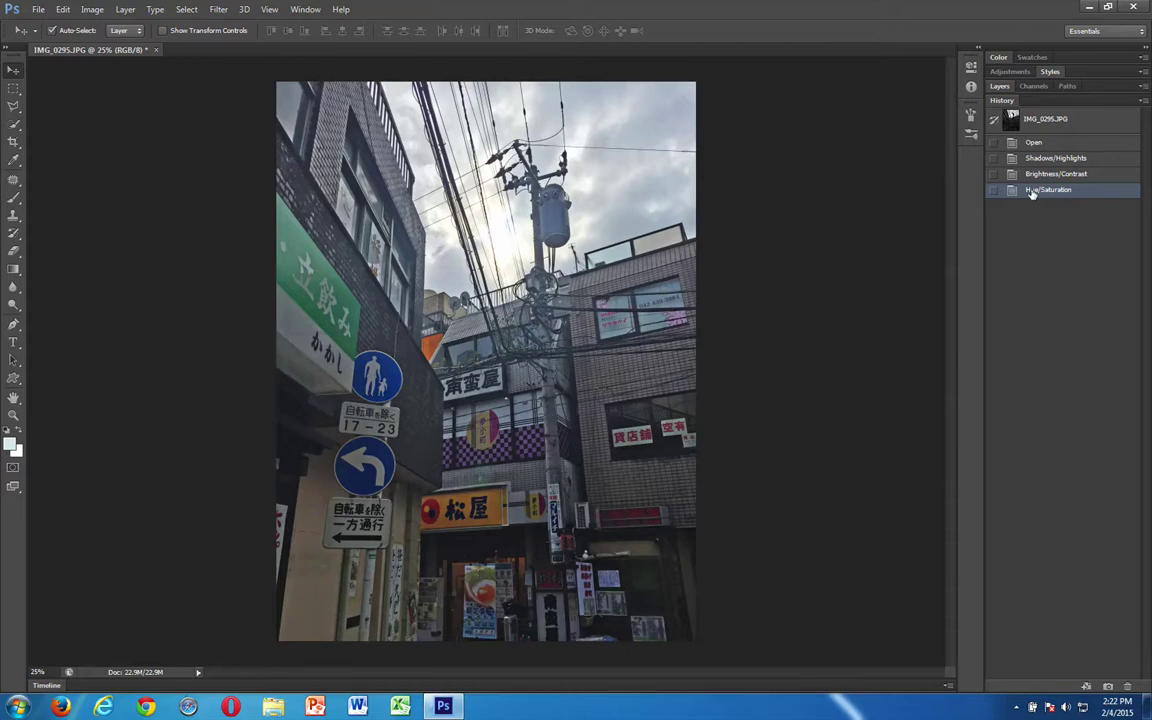
# Close the street photo without saving and open IMG_2244.JPG from the Desktop.
pyautogui.hotkey('ctrl', 'w')
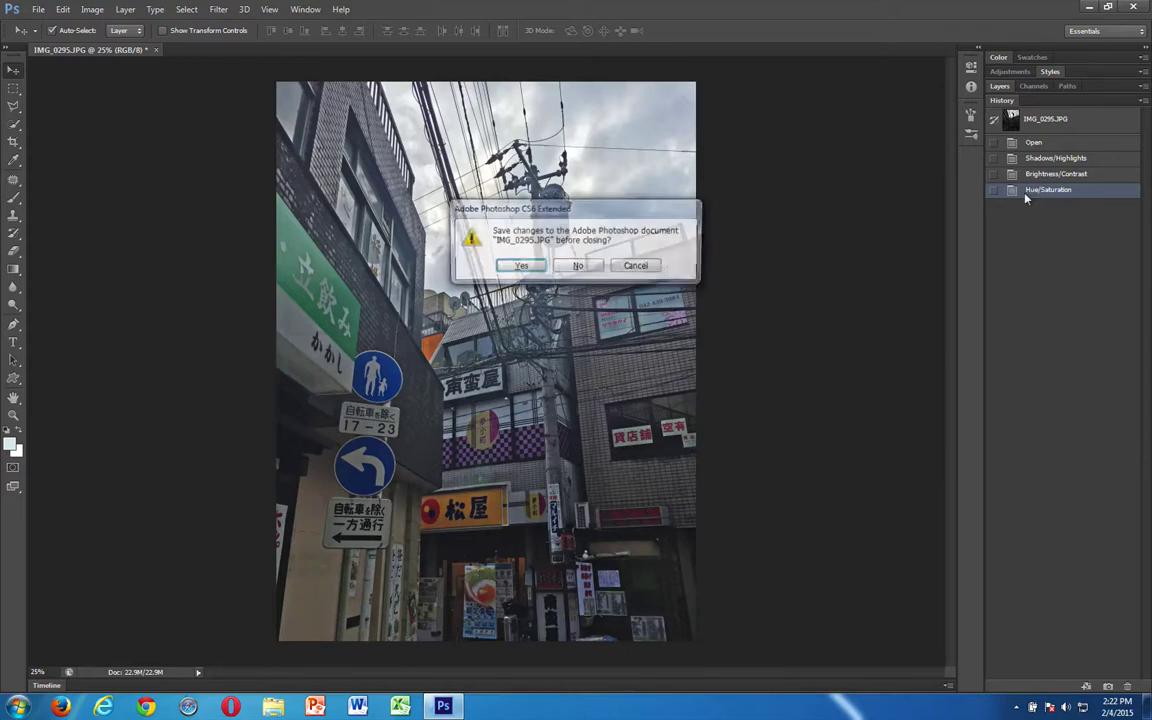
pyautogui.click(574, 267)
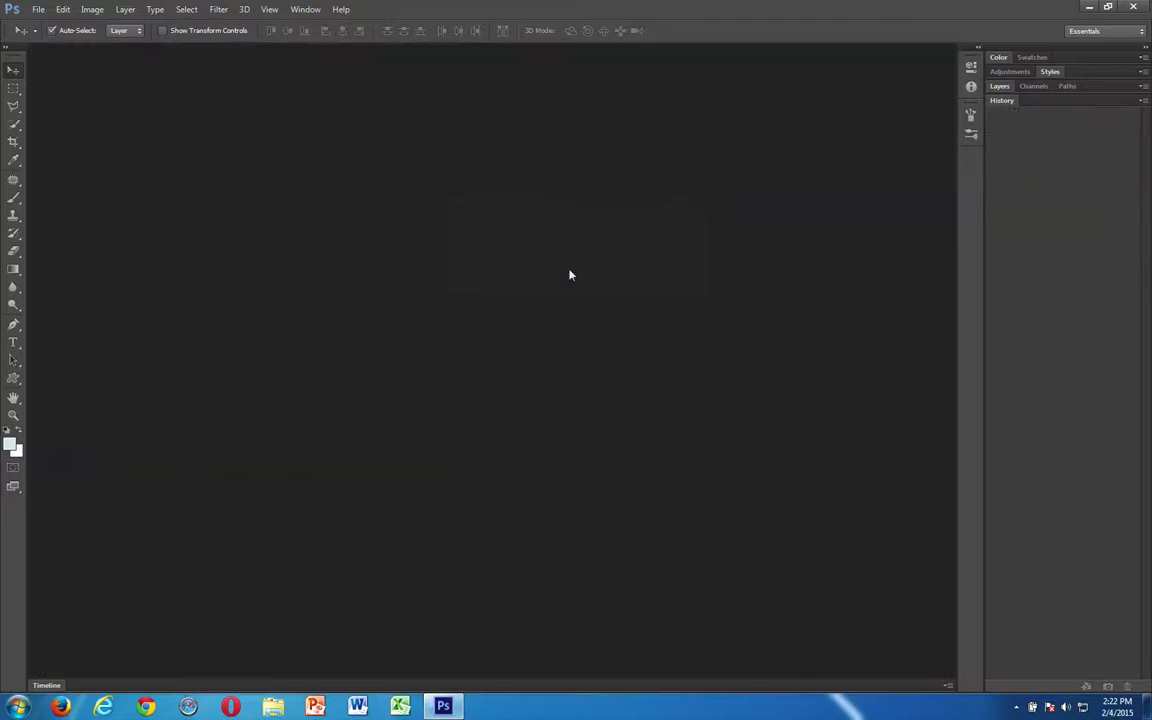
pyautogui.hotkey('ctrl', 'o')
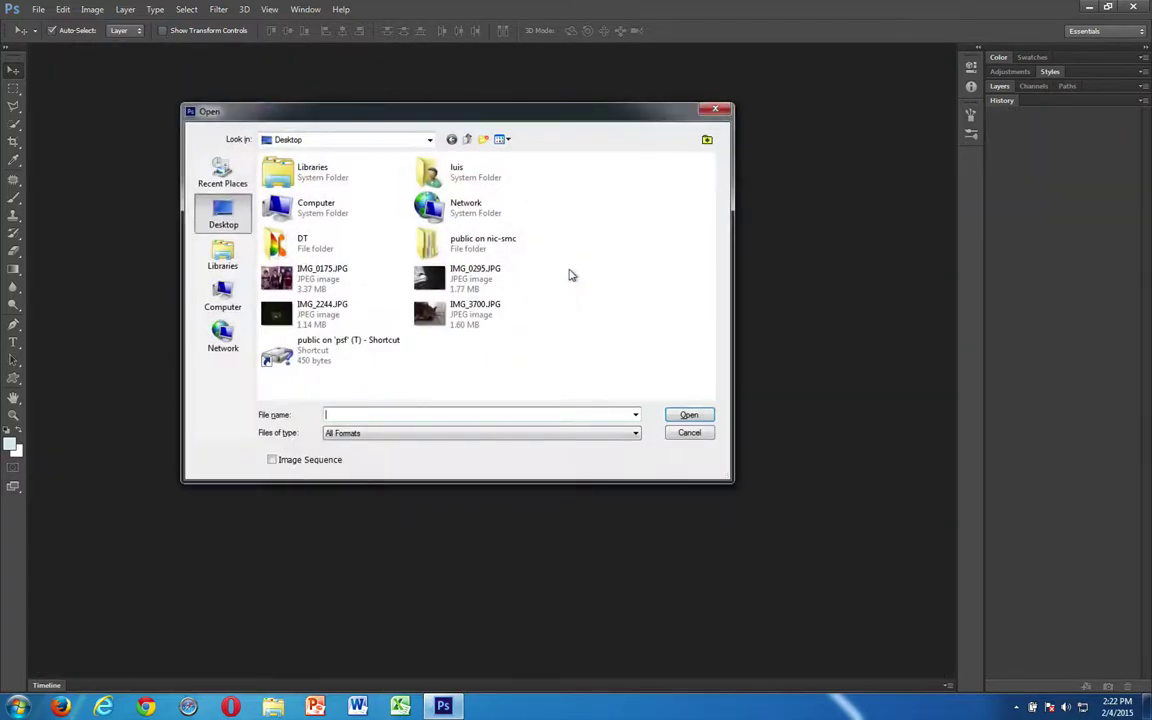
pyautogui.click(287, 316)
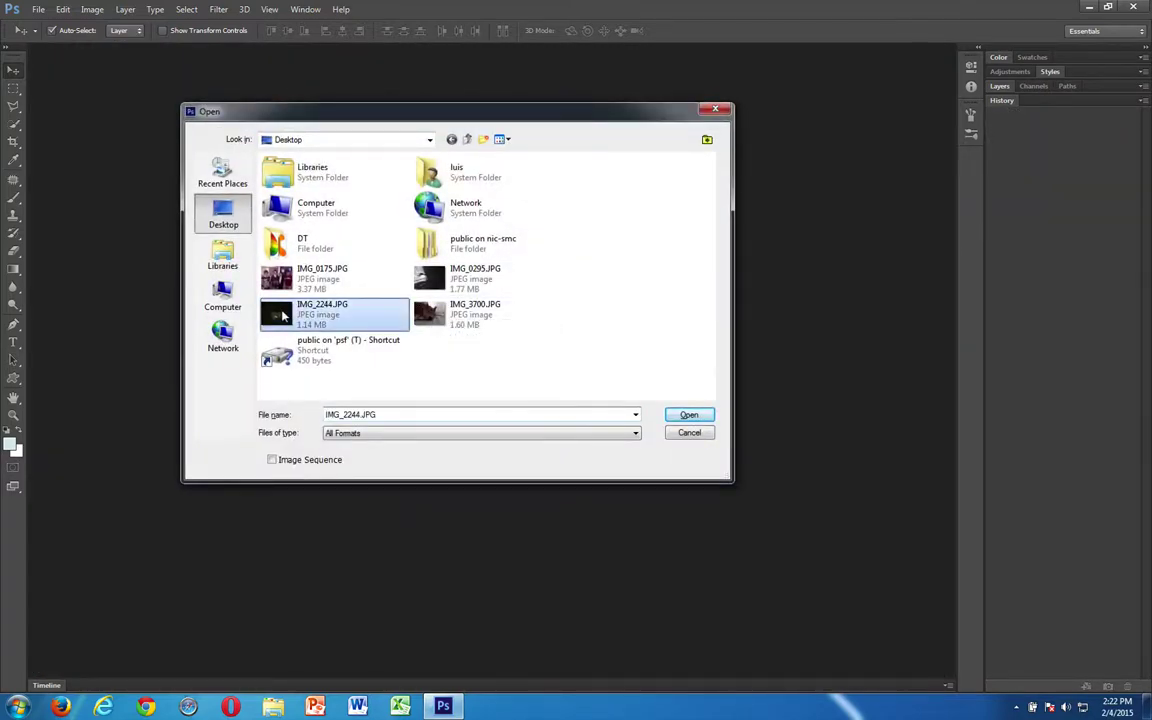
pyautogui.click(687, 416)
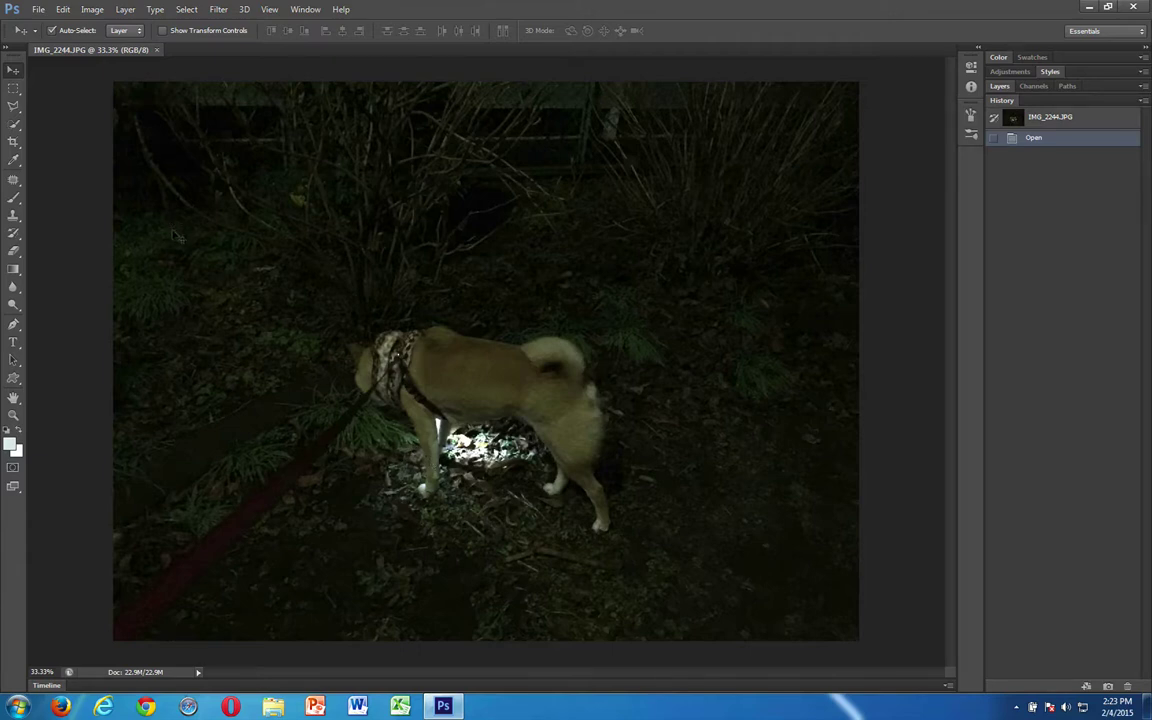
# Apply a Shadows/Highlights adjustment to the dark dog photo with Shadows at 40% and Highlights at 0%.
pyautogui.click(88, 10)
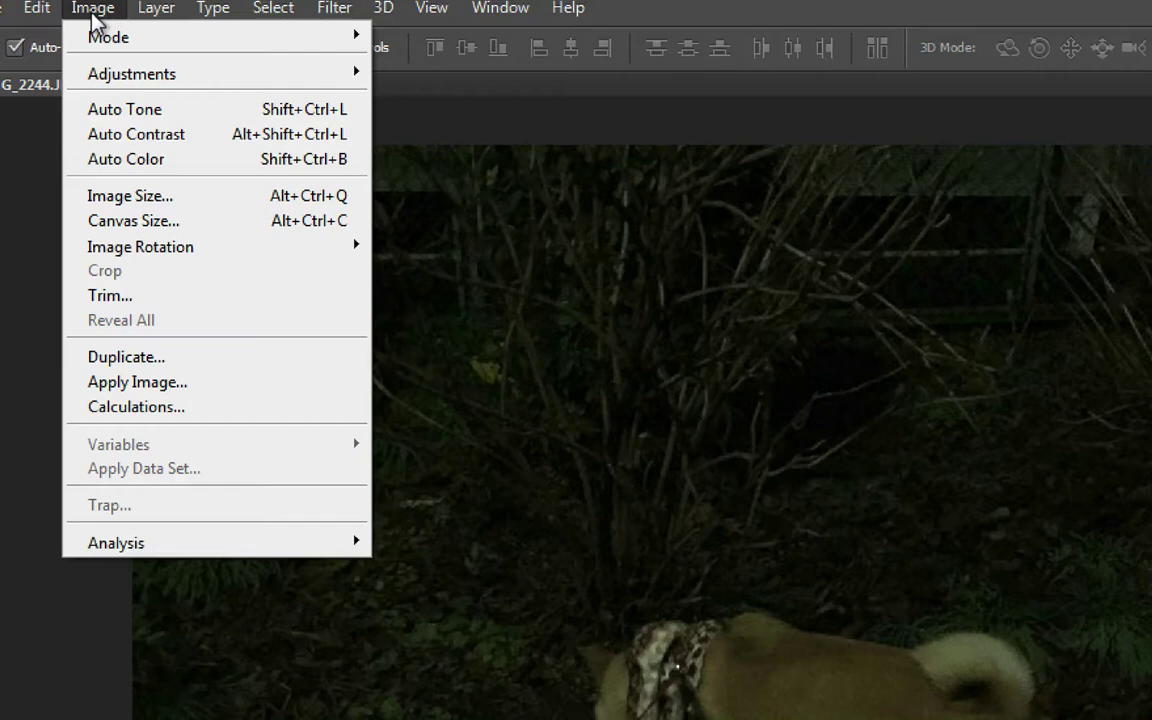
pyautogui.moveTo(70, 77)
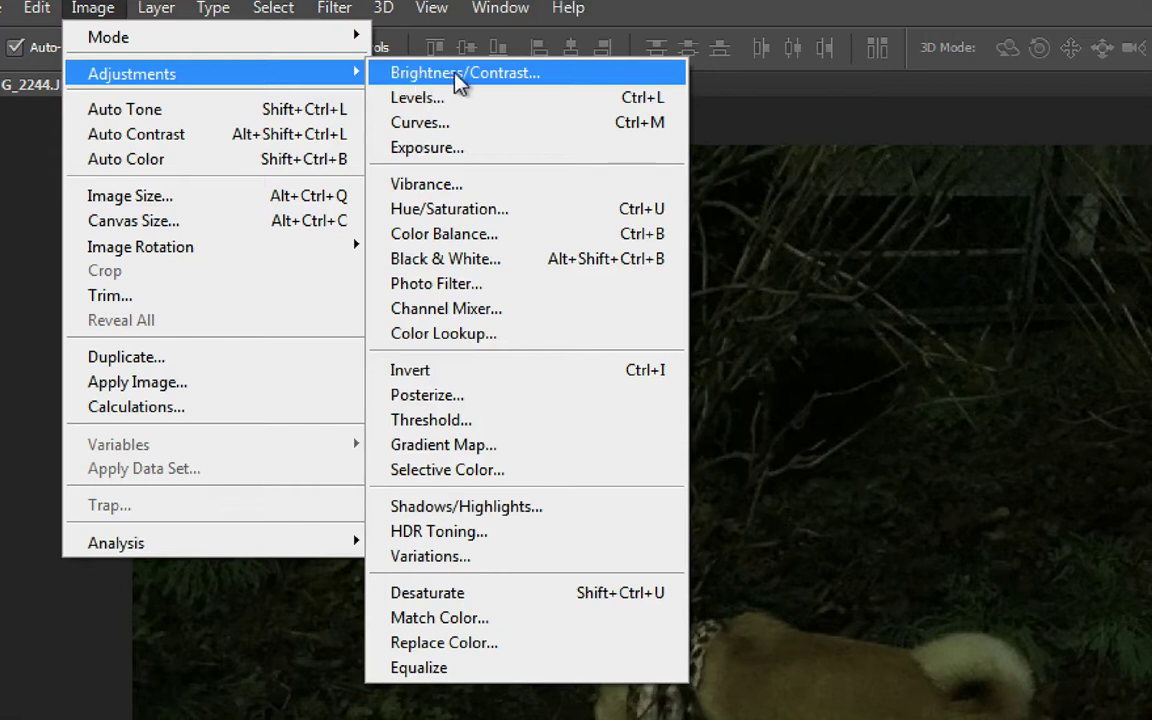
pyautogui.click(474, 510)
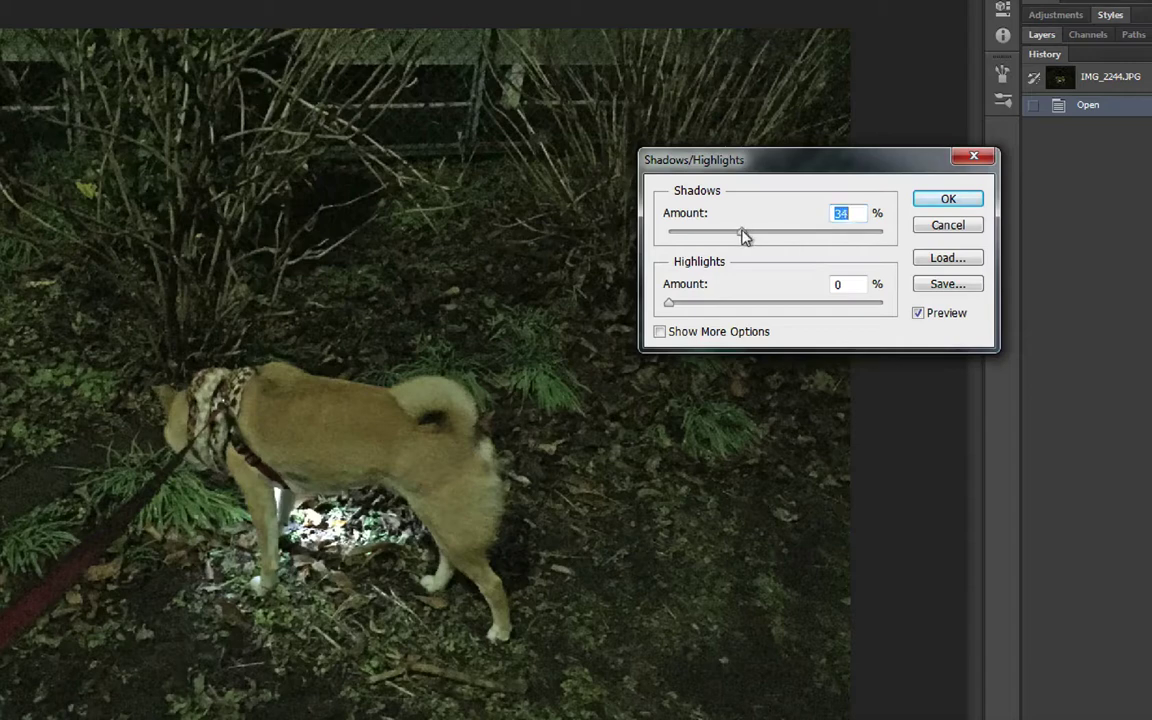
pyautogui.moveTo(743, 233); pyautogui.dragTo(650, 233)
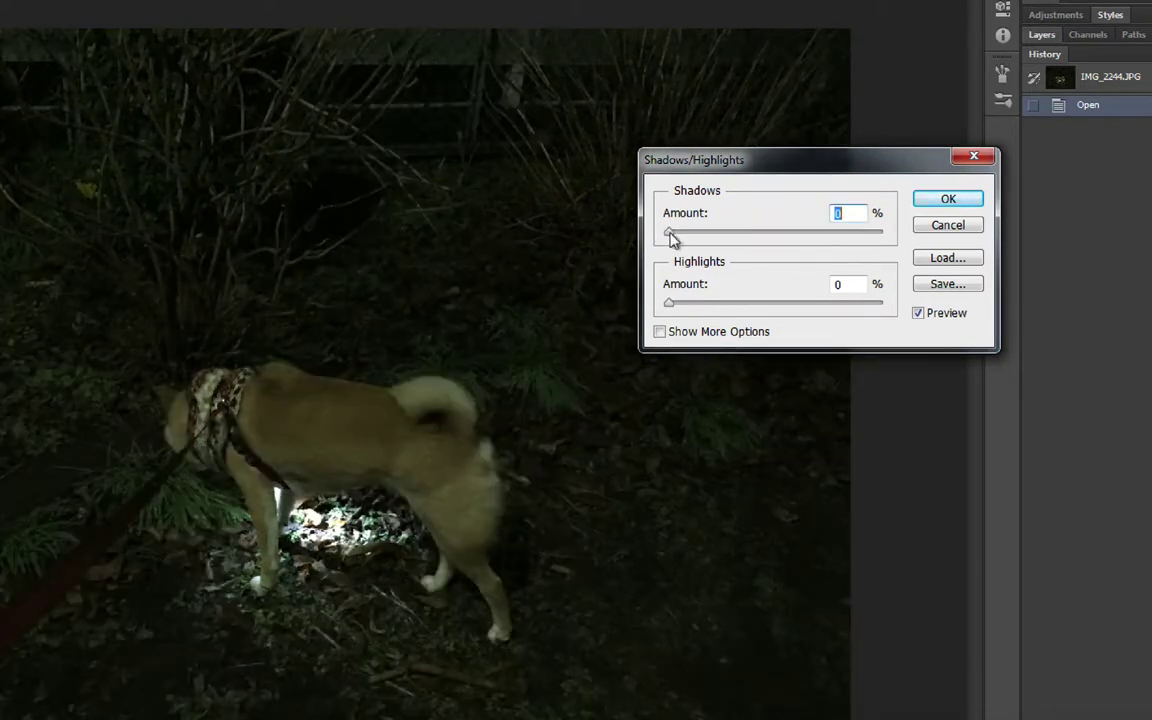
pyautogui.moveTo(671, 306)
pyautogui.mouseDown()
pyautogui.moveTo(864, 311)
pyautogui.moveTo(652, 298)
pyautogui.mouseUp()
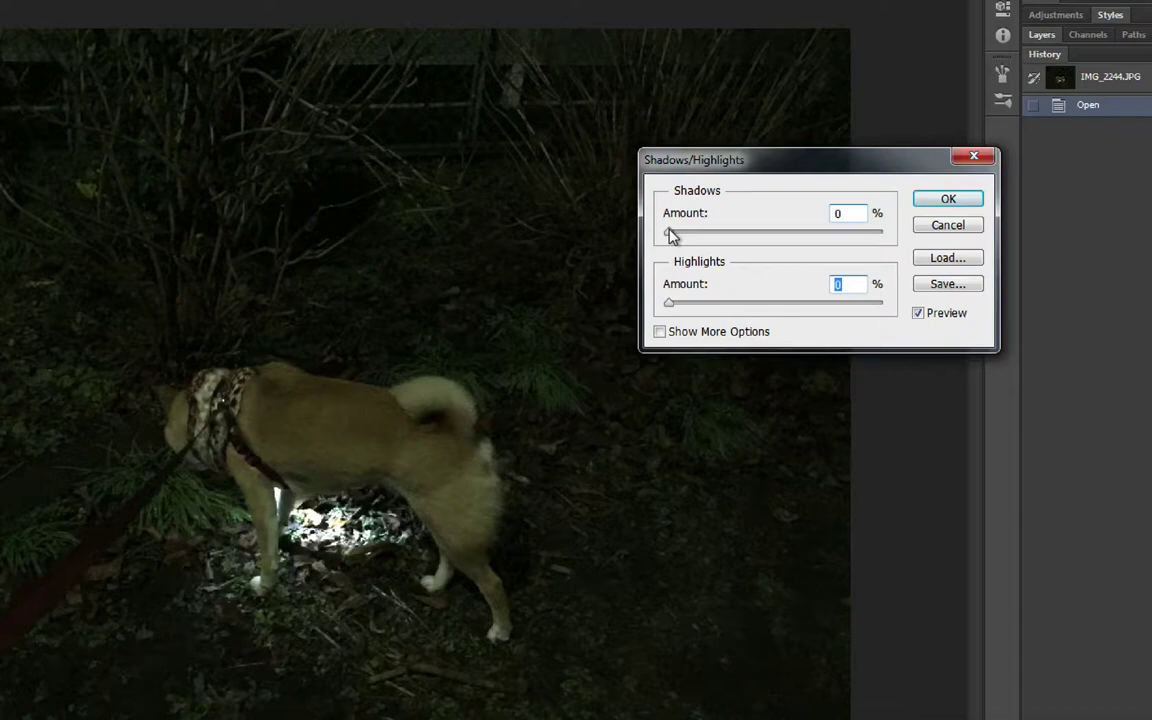
pyautogui.moveTo(672, 233); pyautogui.dragTo(779, 234)
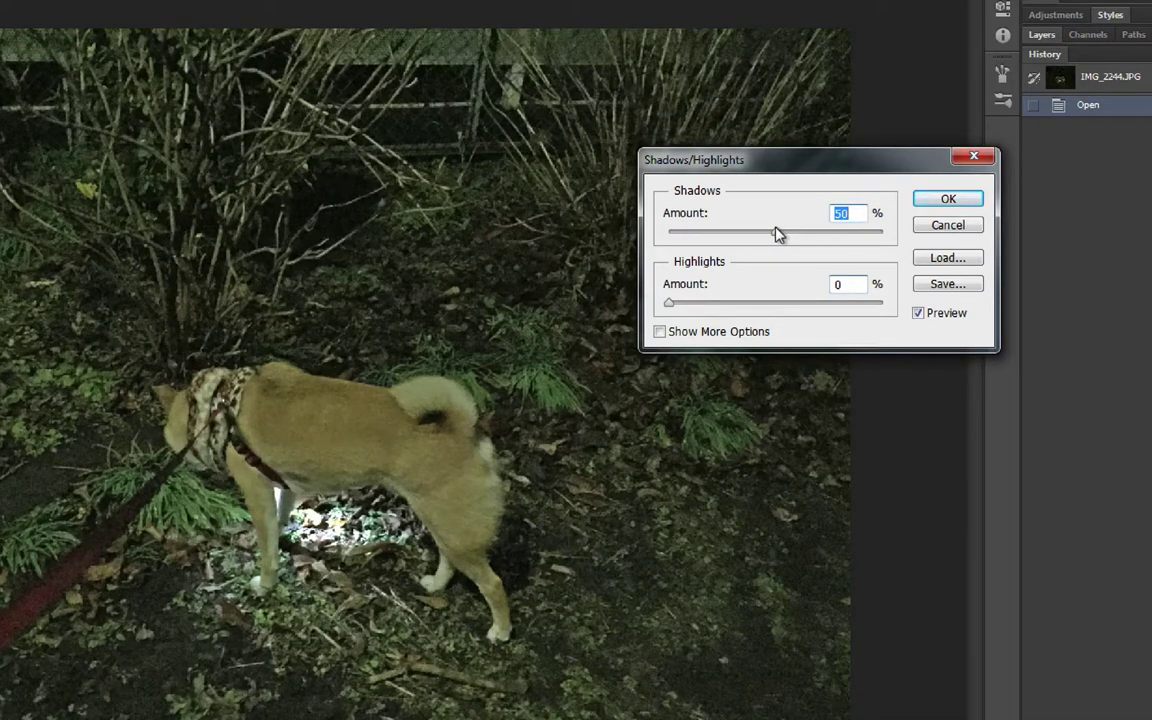
pyautogui.moveTo(777, 236); pyautogui.dragTo(757, 238)
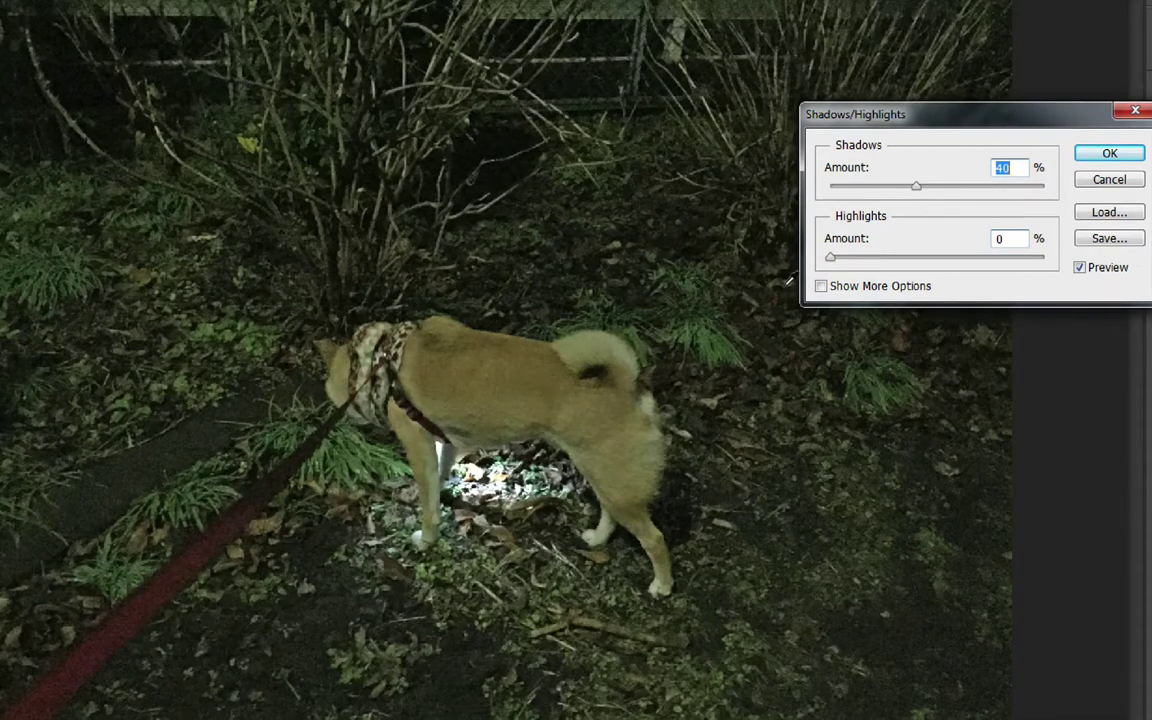
pyautogui.click(1096, 156)
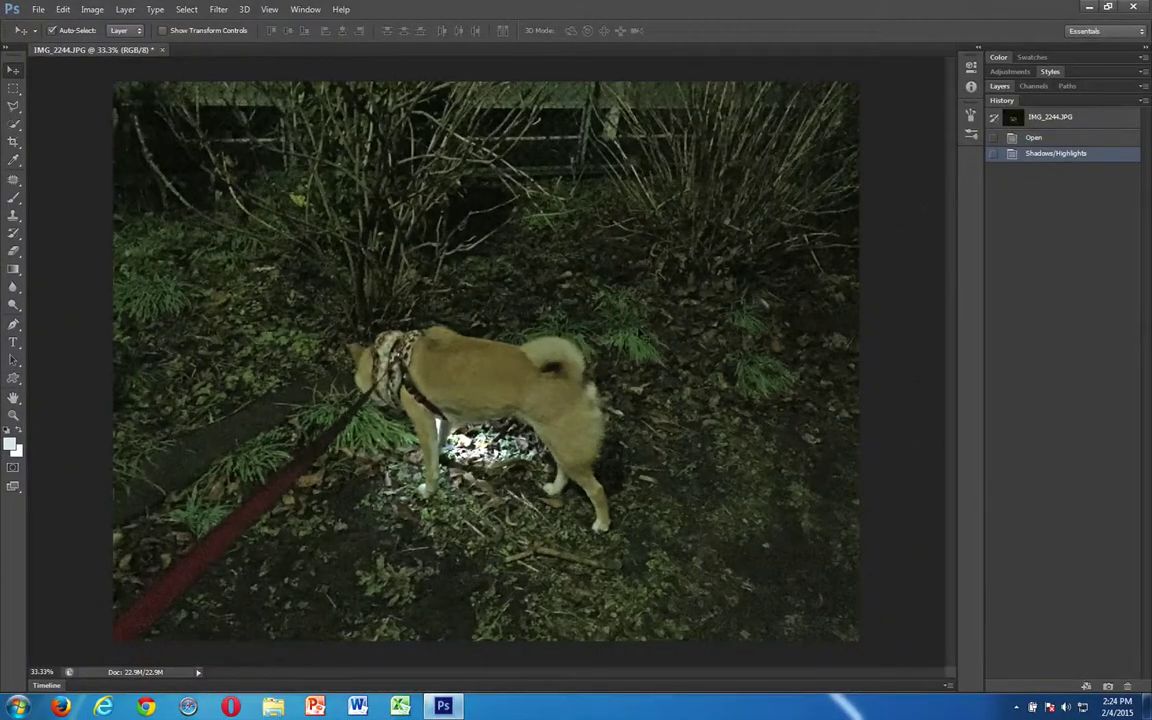
# Compare the original dog photo with its Shadows/Highlights state in the history, ending on the adjusted state.
pyautogui.click(1040, 117)
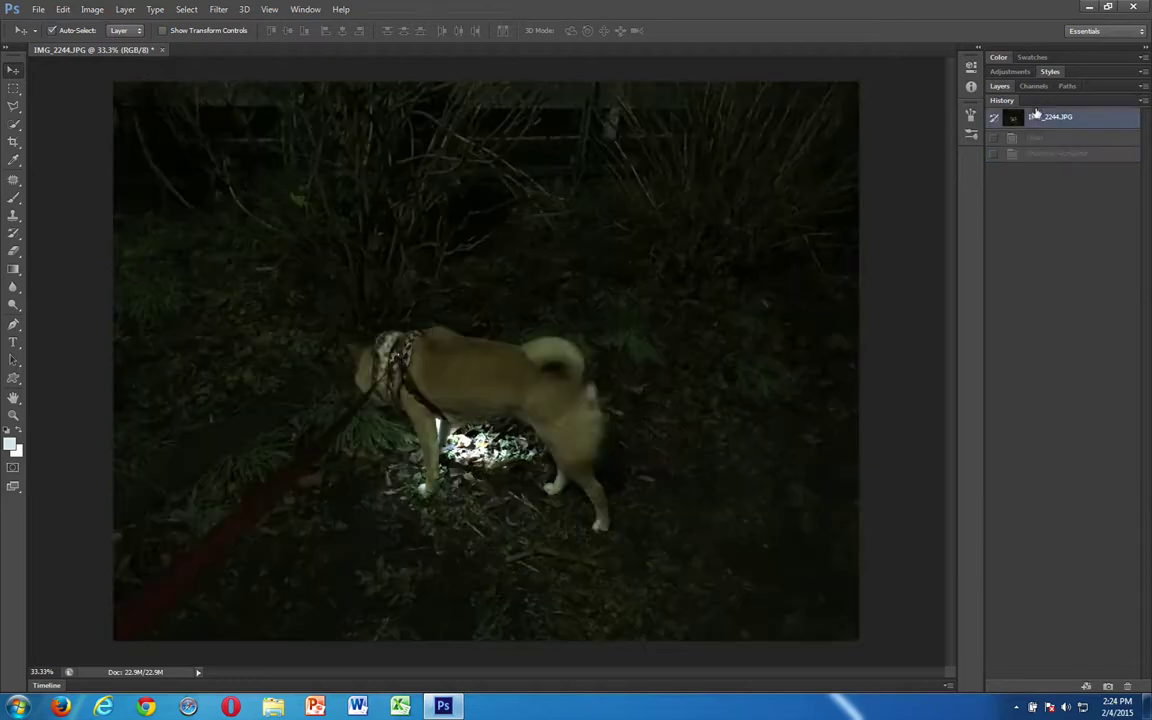
pyautogui.click(1033, 152)
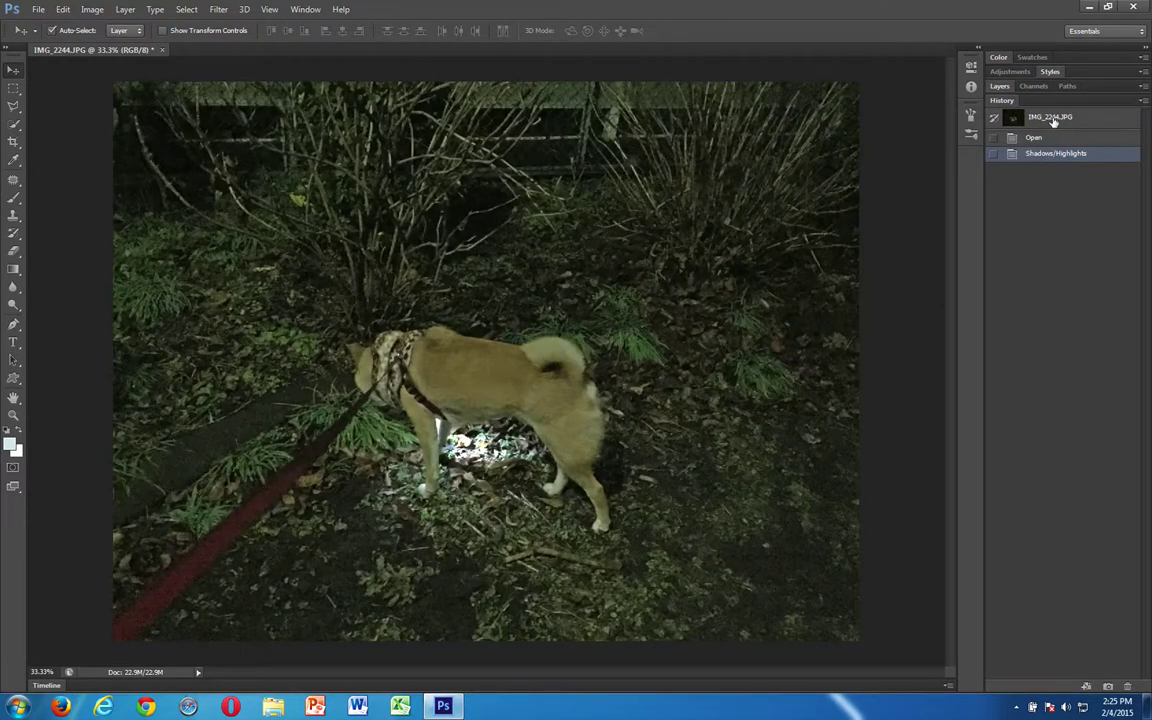
pyautogui.click(1050, 118)
pyautogui.click(1036, 152)
# Start a Brightness/Contrast adjustment on the dog photo and move its dialog higher over the image.
pyautogui.click(86, 12)
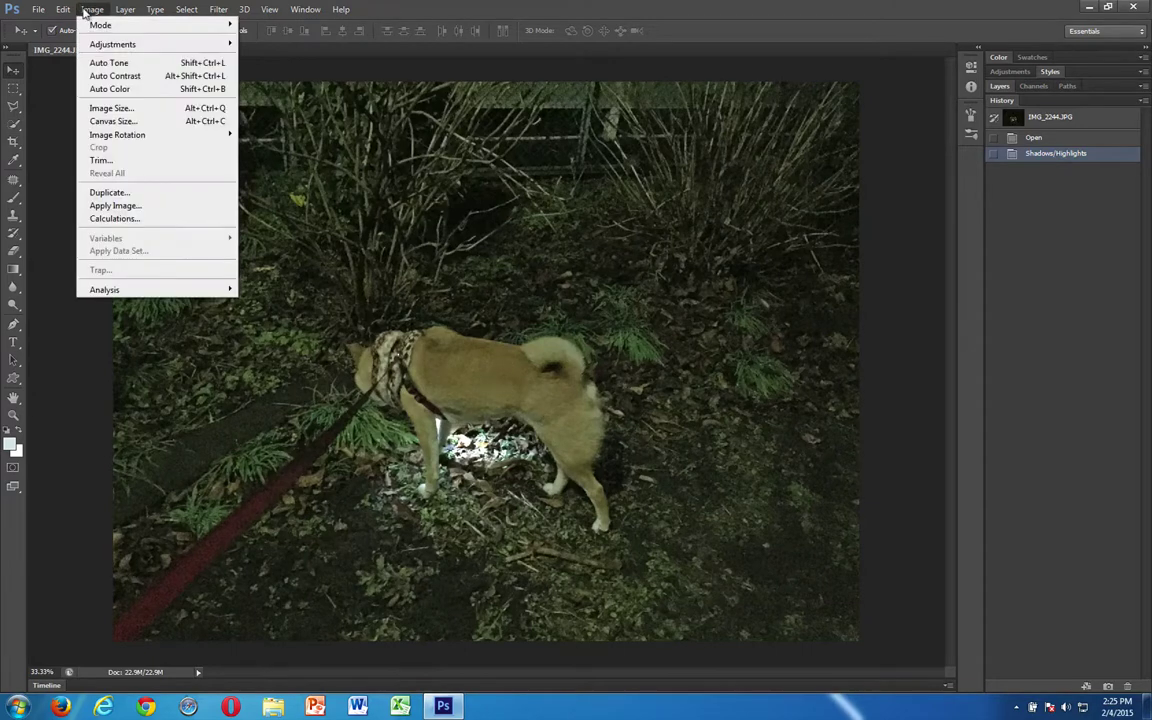
pyautogui.moveTo(86, 48)
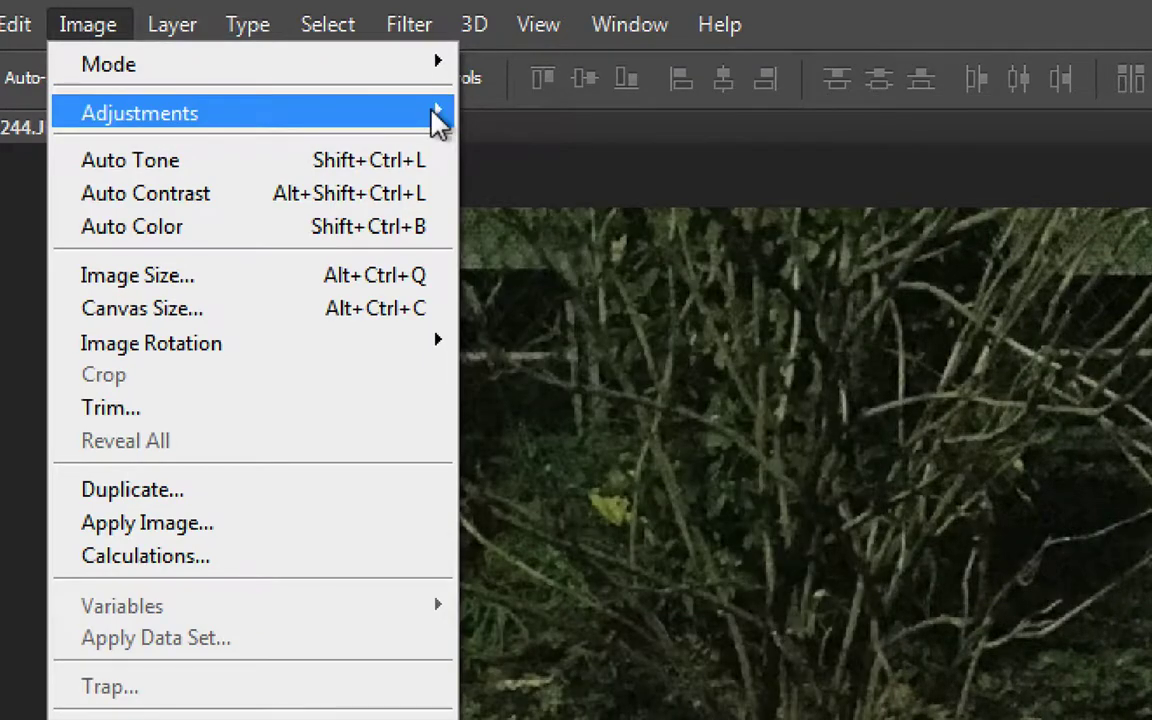
pyautogui.moveTo(438, 120)
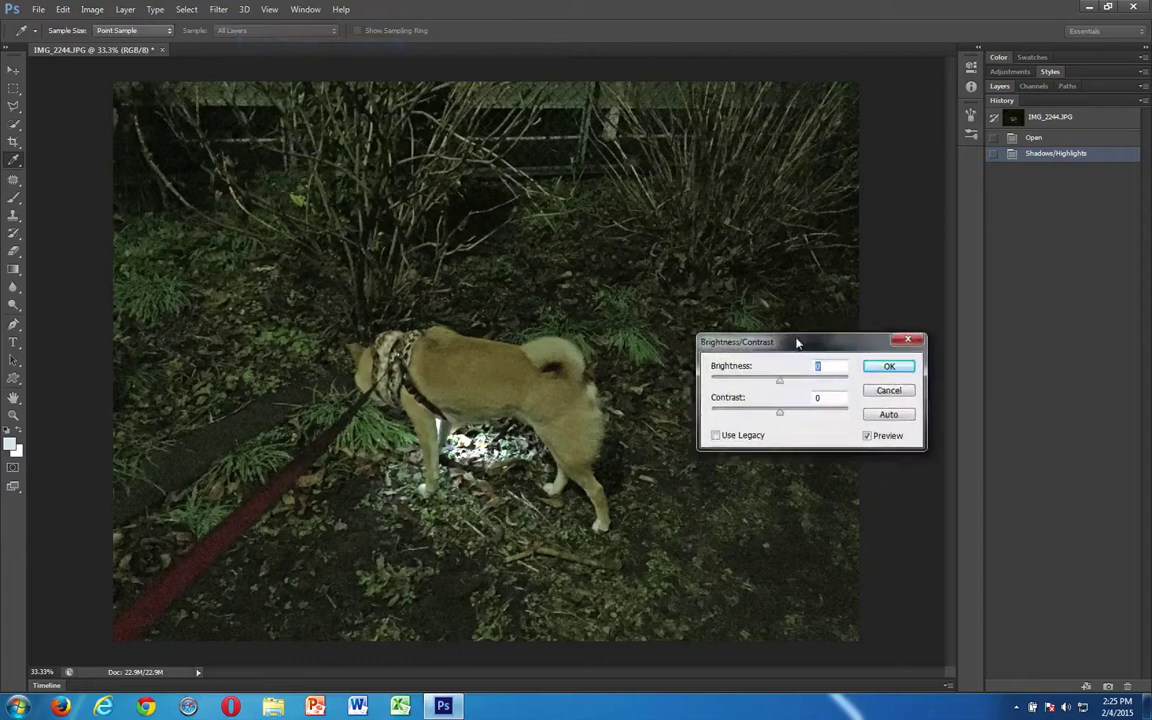
pyautogui.moveTo(797, 343); pyautogui.dragTo(774, 233)
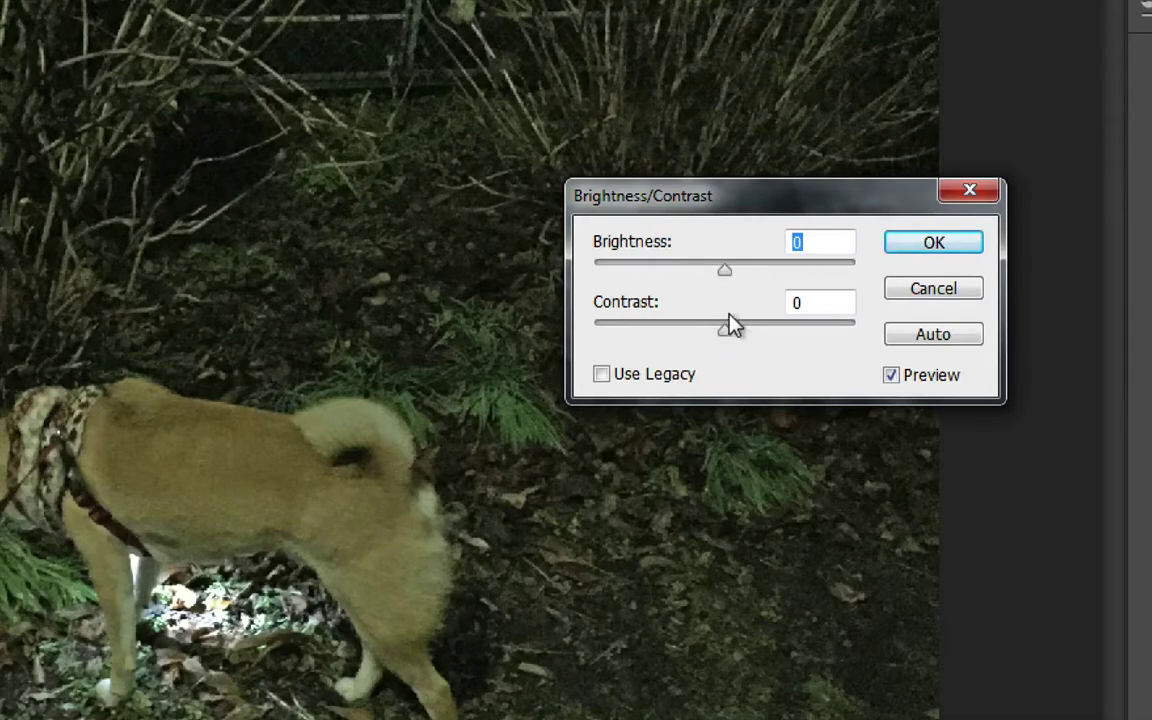
# Try Brightness 5 with Contrast 2, then Use Legacy with Brightness -4, and turn Use Legacy off again.
pyautogui.moveTo(726, 270)
pyautogui.mouseDown()
pyautogui.moveTo(810, 267)
pyautogui.moveTo(632, 268)
pyautogui.moveTo(733, 275)
pyautogui.mouseUp()
pyautogui.moveTo(728, 334)
pyautogui.mouseDown()
pyautogui.moveTo(838, 339)
pyautogui.moveTo(578, 340)
pyautogui.moveTo(729, 341)
pyautogui.mouseUp()
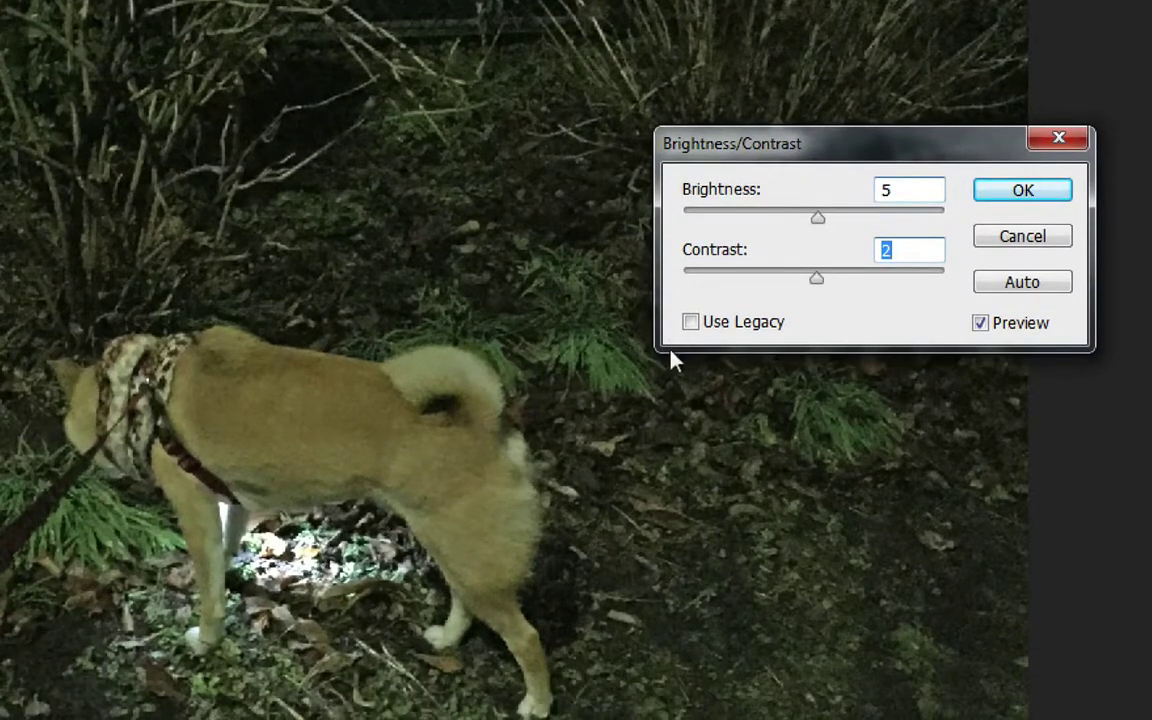
pyautogui.click(689, 323)
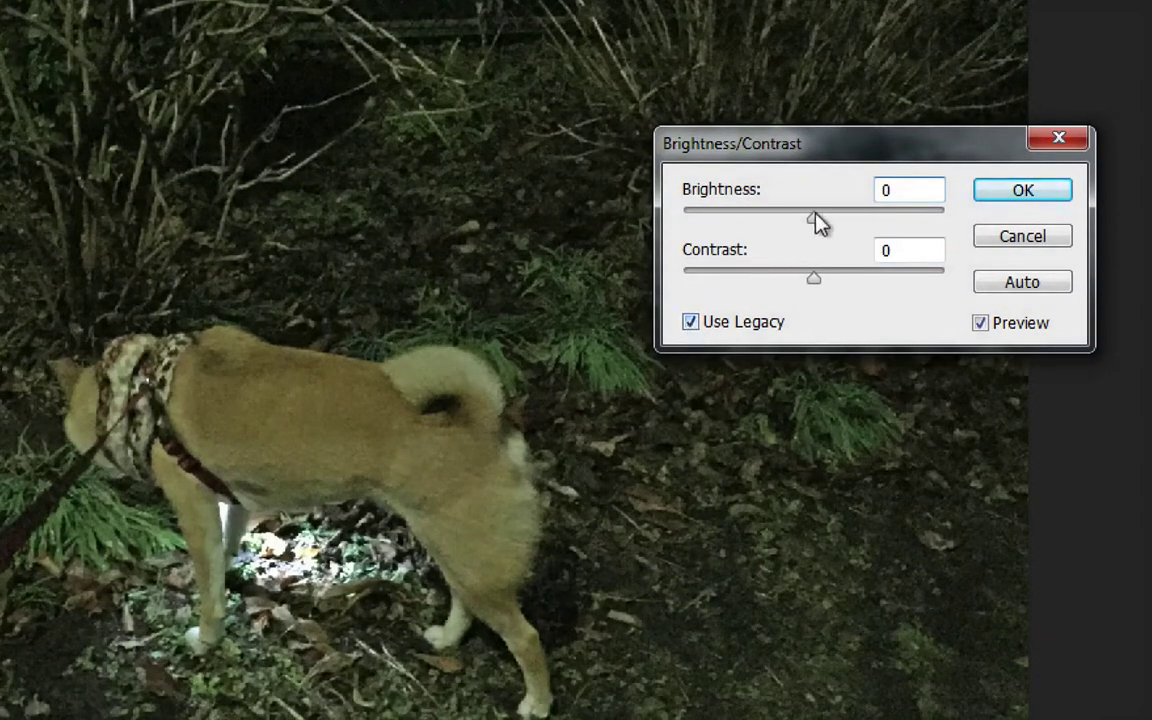
pyautogui.moveTo(812, 216)
pyautogui.mouseDown()
pyautogui.moveTo(912, 222)
pyautogui.moveTo(812, 222)
pyautogui.mouseUp()
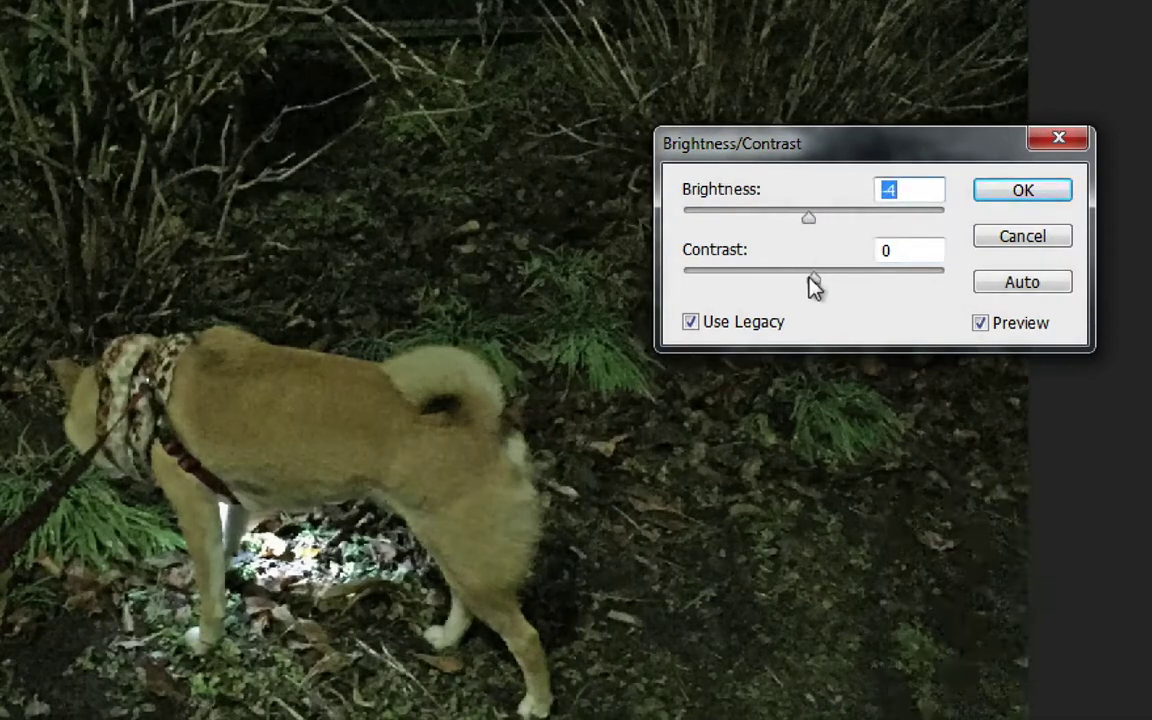
pyautogui.moveTo(812, 281)
pyautogui.mouseDown()
pyautogui.moveTo(686, 285)
pyautogui.moveTo(948, 287)
pyautogui.moveTo(812, 288)
pyautogui.mouseUp()
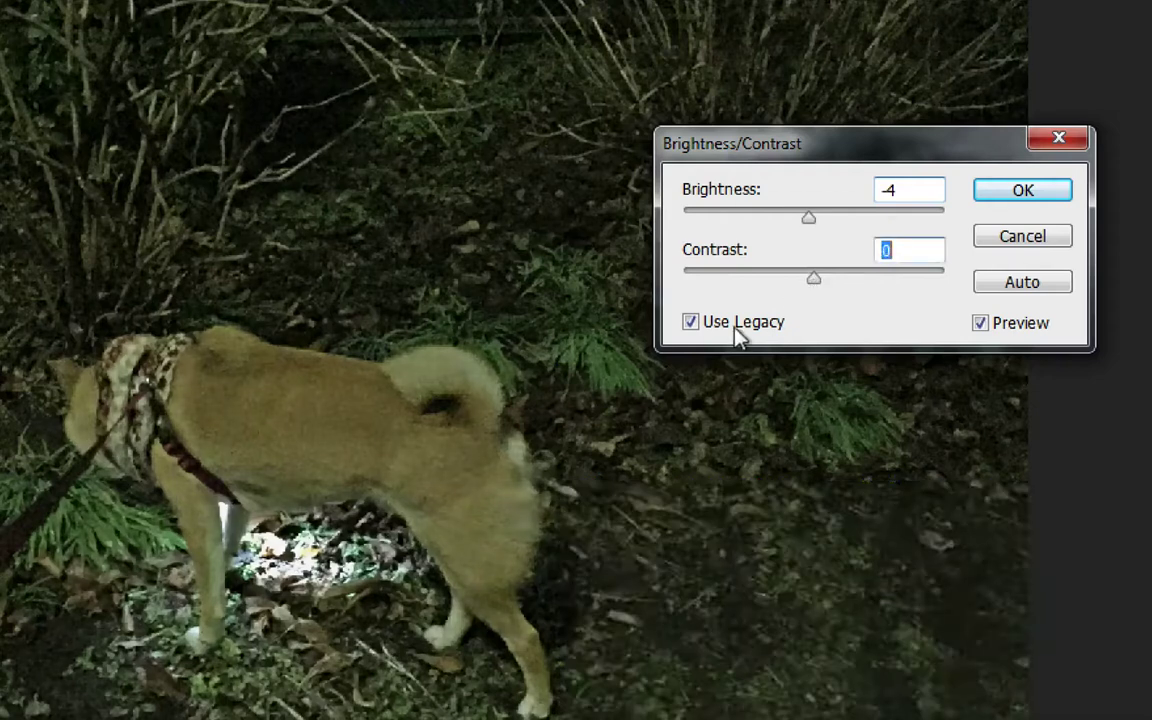
pyautogui.click(690, 322)
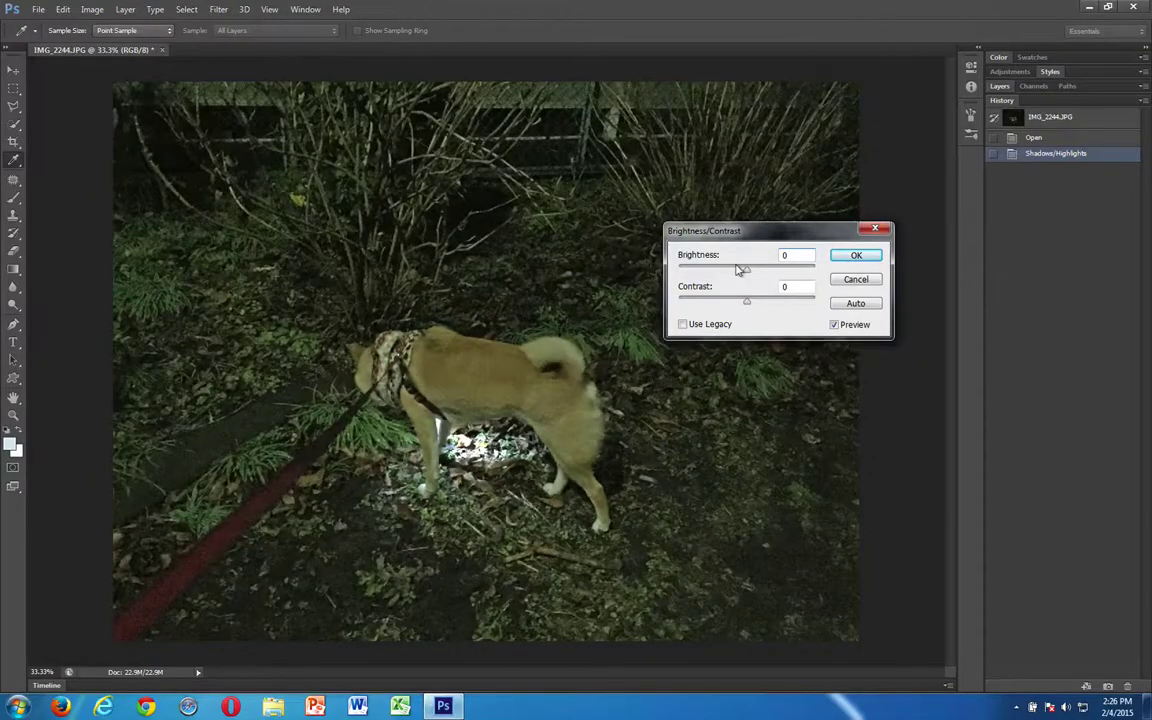
# Set Brightness to 50 for the dog photo and apply the Brightness/Contrast adjustment.
pyautogui.moveTo(737, 268); pyautogui.dragTo(765, 274)
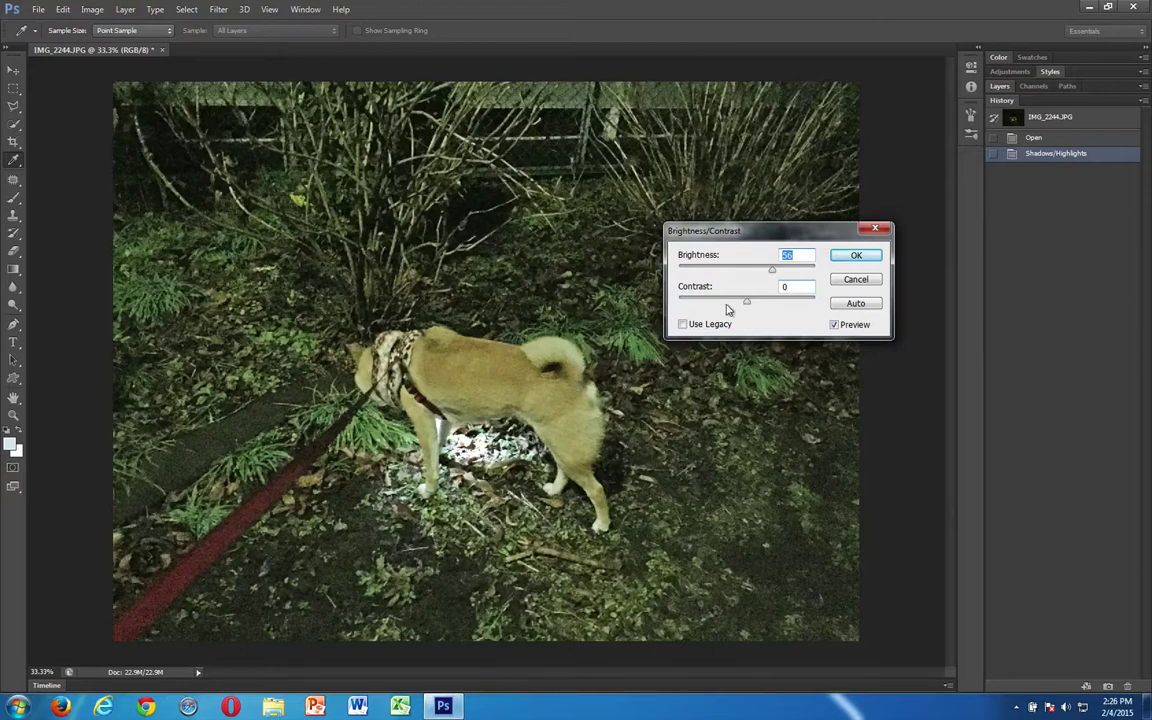
pyautogui.moveTo(742, 301)
pyautogui.mouseDown()
pyautogui.moveTo(772, 308)
pyautogui.moveTo(716, 310)
pyautogui.moveTo(757, 311)
pyautogui.moveTo(746, 308)
pyautogui.mouseUp()
pyautogui.click(785, 255)
pyautogui.doubleClick(785, 255)
pyautogui.write('50')
pyautogui.press('v')
pyautogui.click(855, 255)
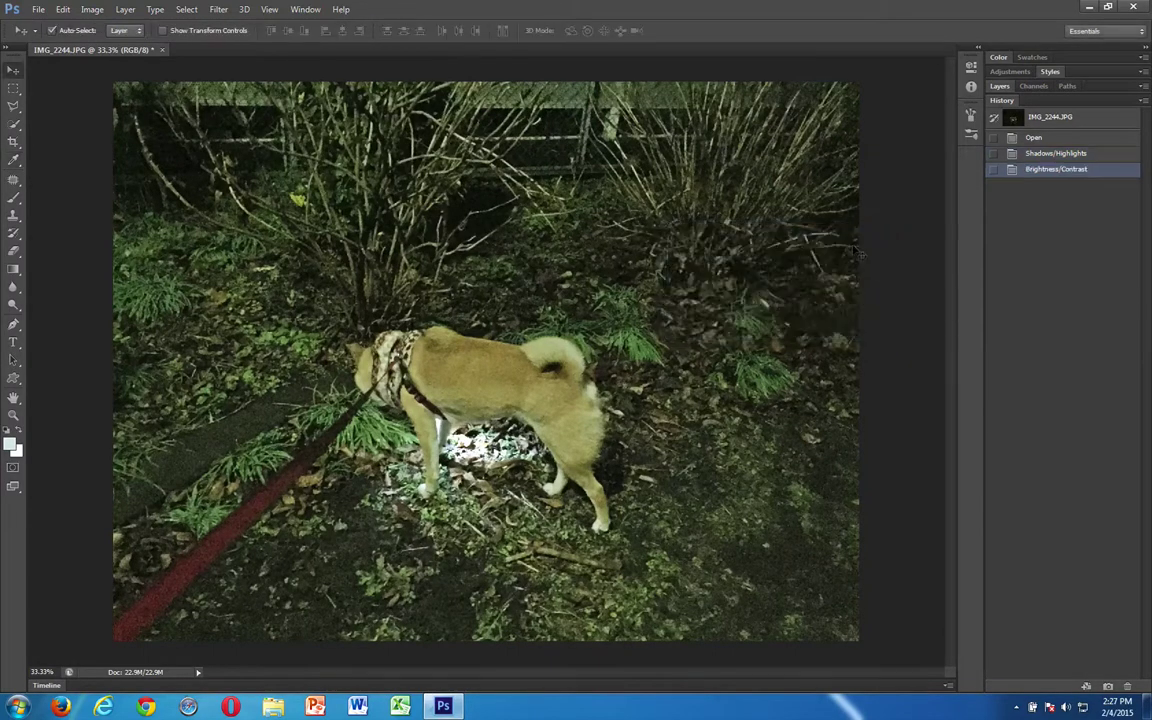
# Compare the original, Shadows/Highlights and Brightness/Contrast states of the dog photo in the history, ending on Brightness/Contrast.
pyautogui.click(1045, 153)
pyautogui.click(1043, 170)
pyautogui.click(1042, 153)
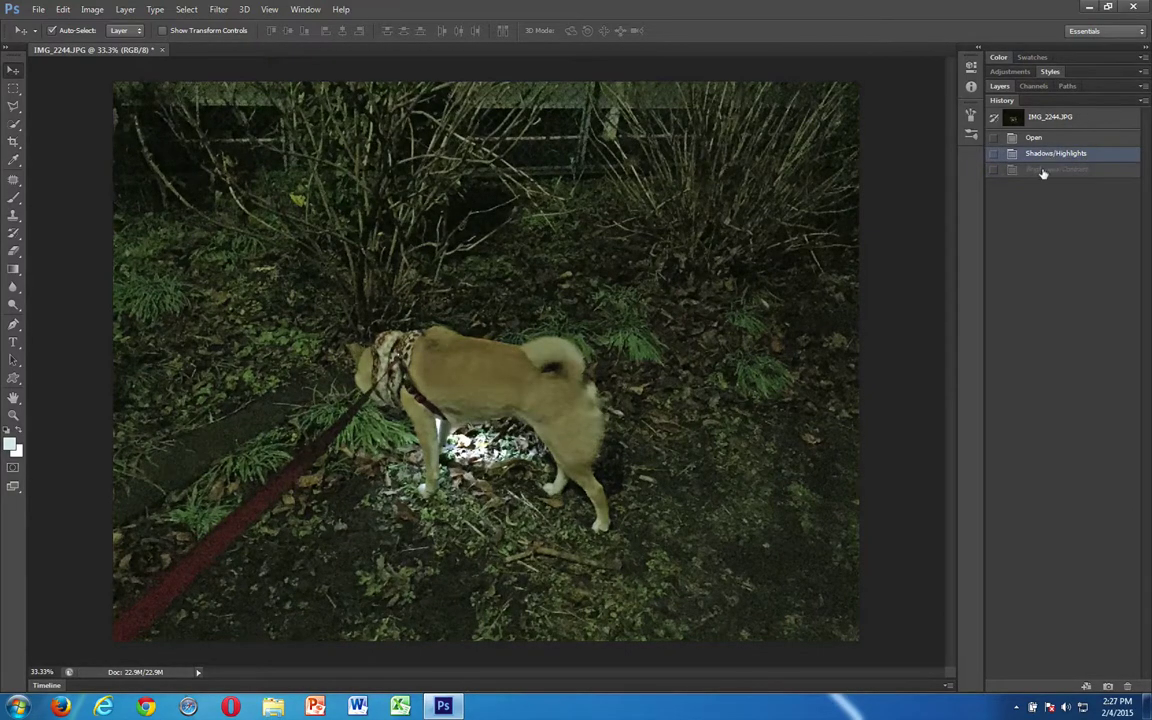
pyautogui.click(1043, 170)
pyautogui.click(1047, 118)
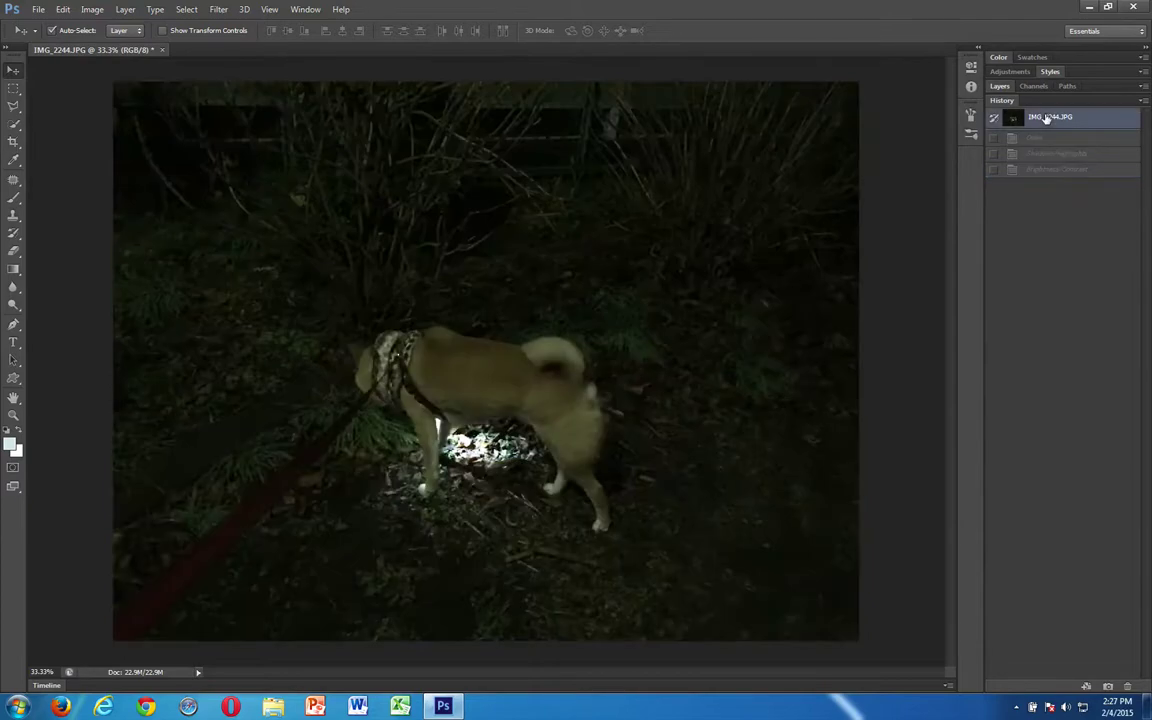
pyautogui.click(1038, 170)
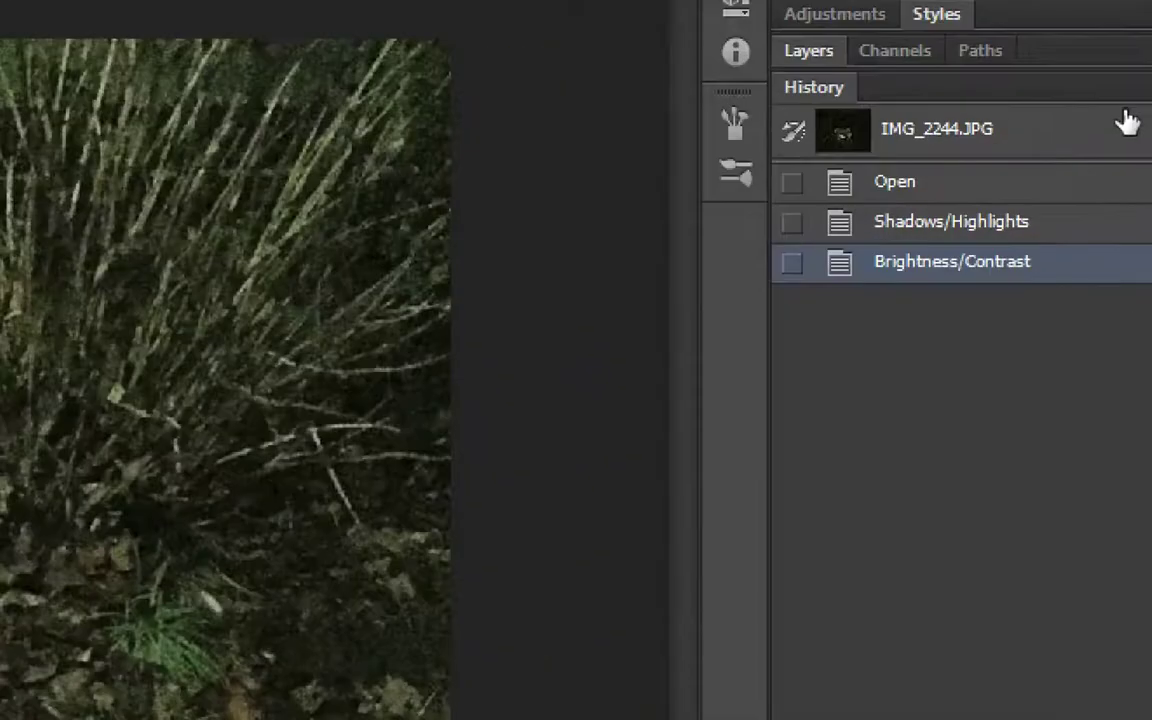
pyautogui.click(990, 138)
pyautogui.click(956, 224)
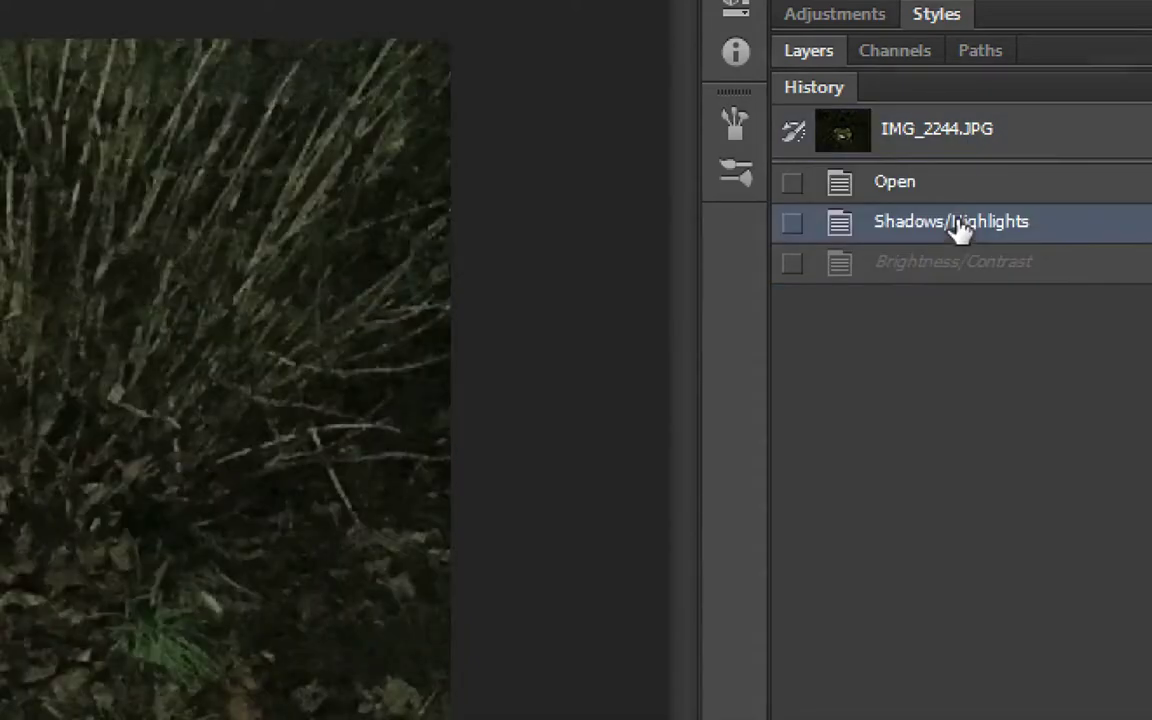
pyautogui.click(952, 263)
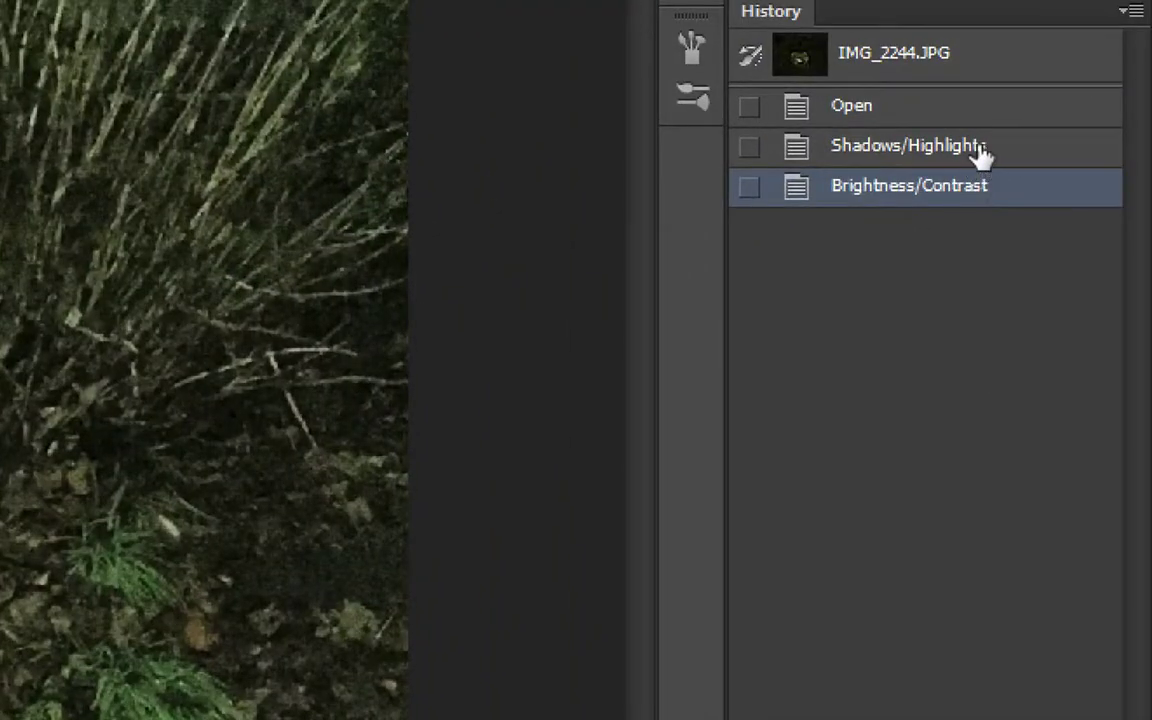
pyautogui.click(980, 153)
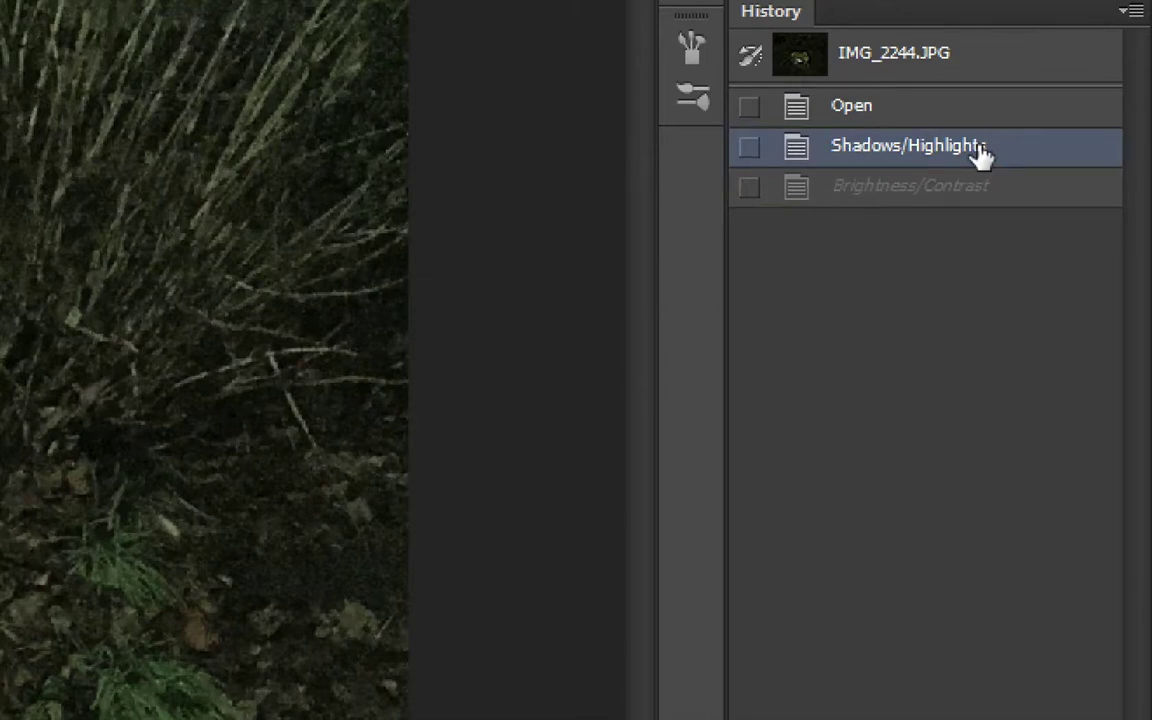
pyautogui.click(920, 202)
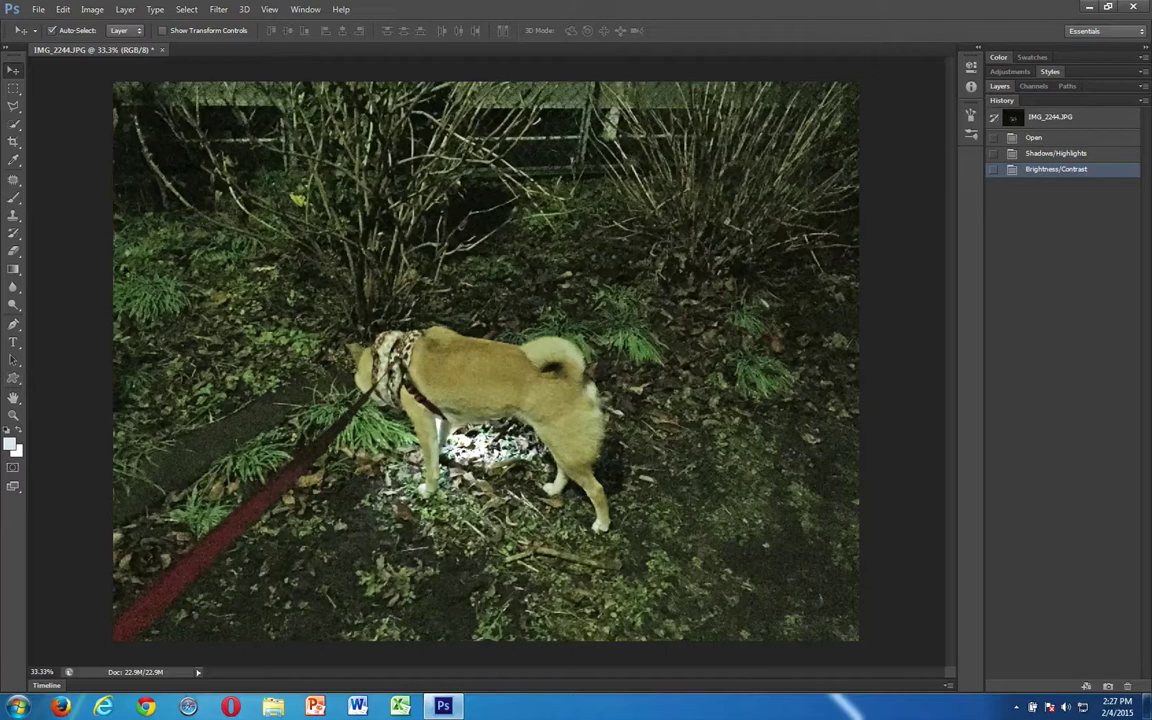
# Start a Color Balance adjustment, move its dialog clear of the dog, and shift the Shadows toward magenta at -21.
pyautogui.click(80, 12)
pyautogui.moveTo(95, 44)
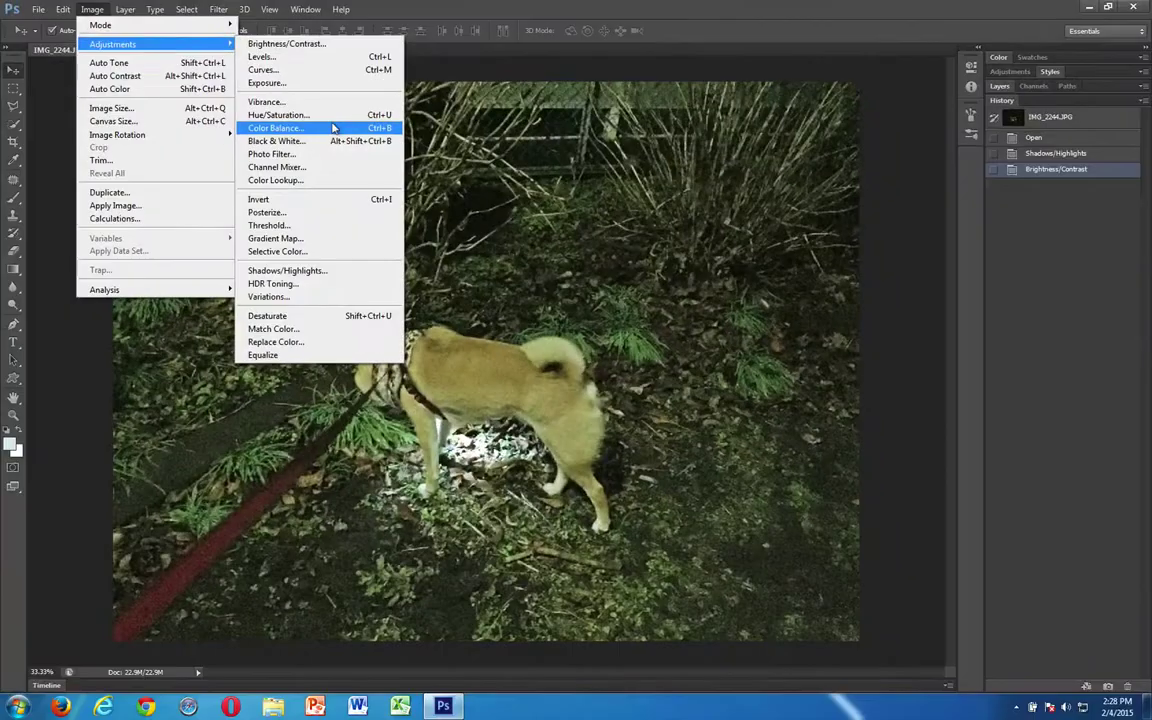
pyautogui.click(333, 127)
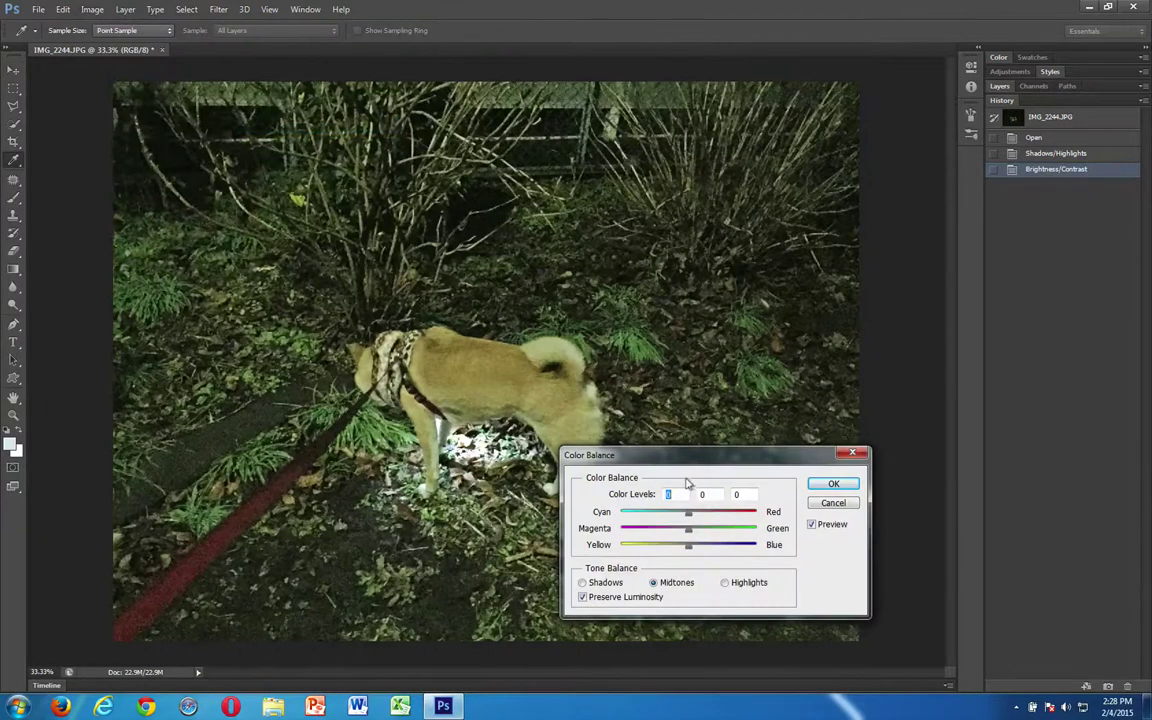
pyautogui.moveTo(702, 456); pyautogui.dragTo(797, 416)
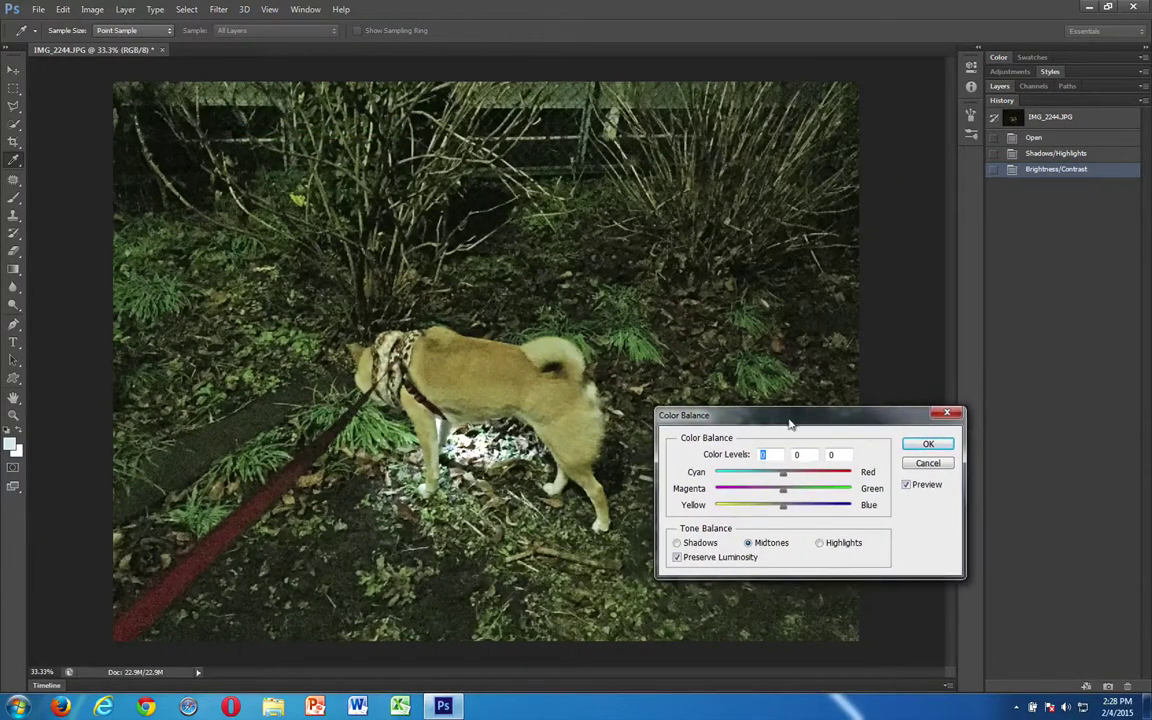
pyautogui.click(694, 544)
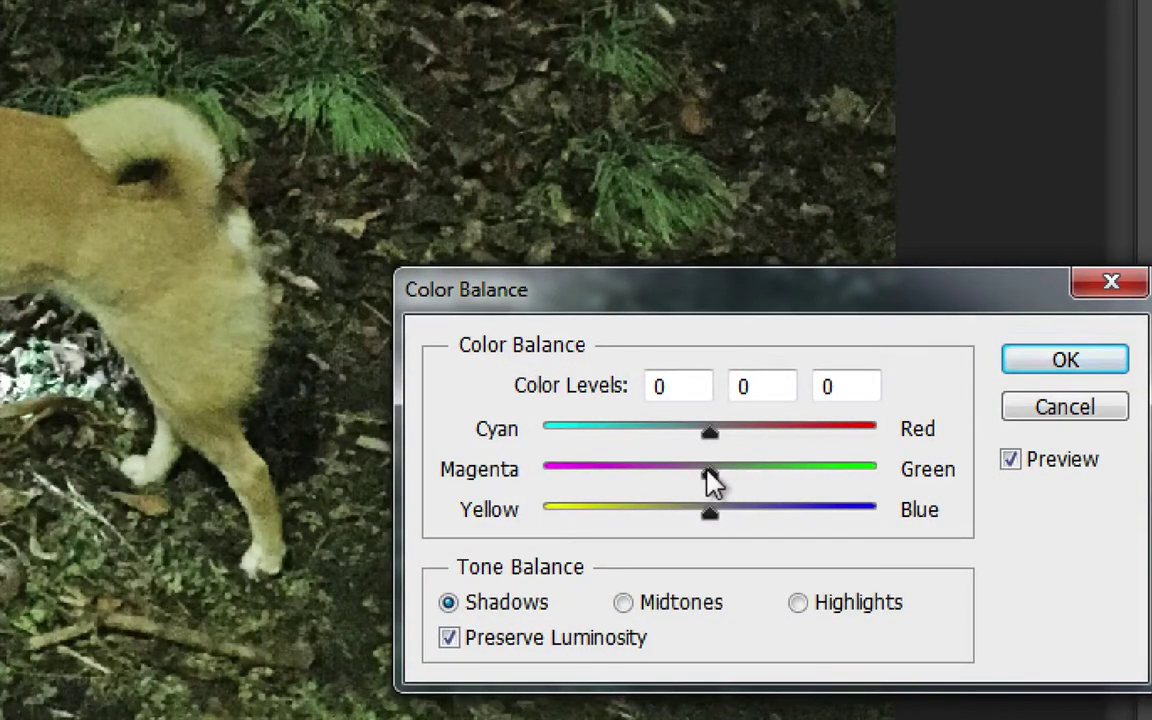
pyautogui.moveTo(707, 472); pyautogui.dragTo(761, 501)
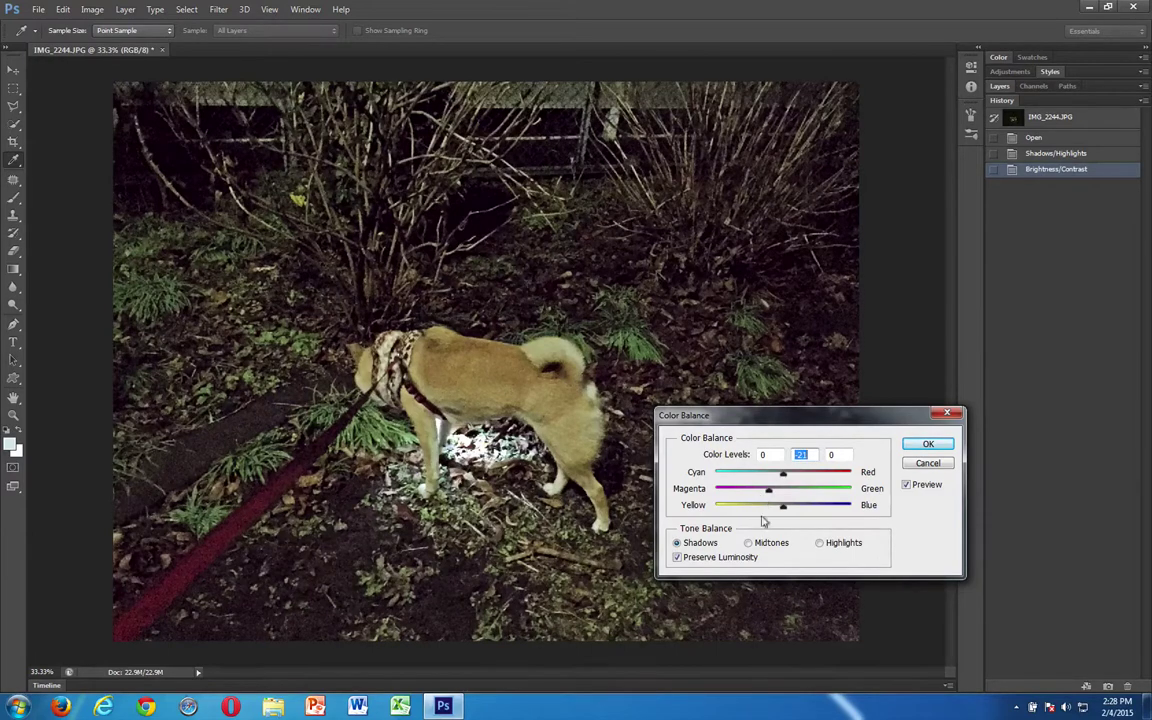
# Adjust the Cyan/Red and Magenta/Green color levels for the Midtones of the dog photo.
pyautogui.click(748, 542)
pyautogui.moveTo(783, 473)
pyautogui.mouseDown()
pyautogui.moveTo(833, 471)
pyautogui.moveTo(752, 473)
pyautogui.moveTo(774, 478)
pyautogui.mouseUp()
pyautogui.click(775, 488)
pyautogui.moveTo(768, 491)
pyautogui.mouseDown()
pyautogui.moveTo(785, 510)
pyautogui.moveTo(775, 510)
pyautogui.moveTo(783, 477)
pyautogui.mouseUp()
pyautogui.moveTo(772, 477); pyautogui.dragTo(773, 488)
# Set the Highlights color levels to +26 red, +21 green and +7 blue, and apply the Color Balance adjustment.
pyautogui.click(828, 544)
pyautogui.moveTo(775, 477)
pyautogui.mouseDown()
pyautogui.moveTo(810, 474)
pyautogui.moveTo(783, 477)
pyautogui.moveTo(808, 477)
pyautogui.moveTo(784, 478)
pyautogui.moveTo(794, 475)
pyautogui.mouseUp()
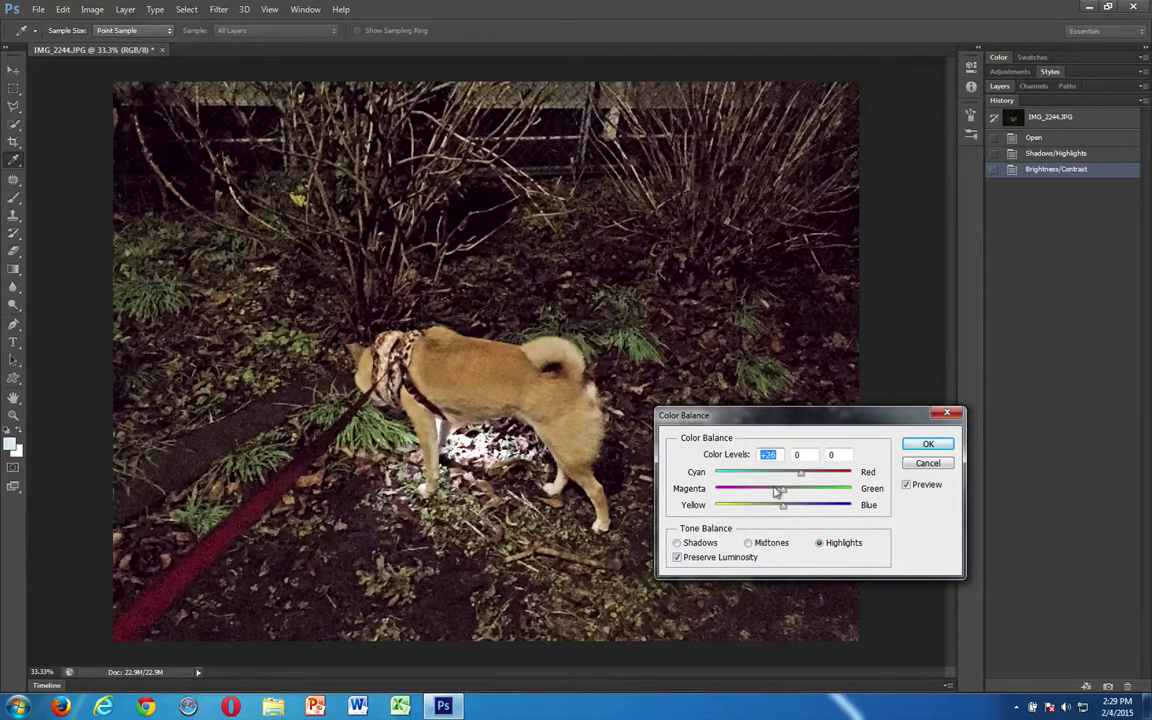
pyautogui.moveTo(776, 491); pyautogui.dragTo(792, 492)
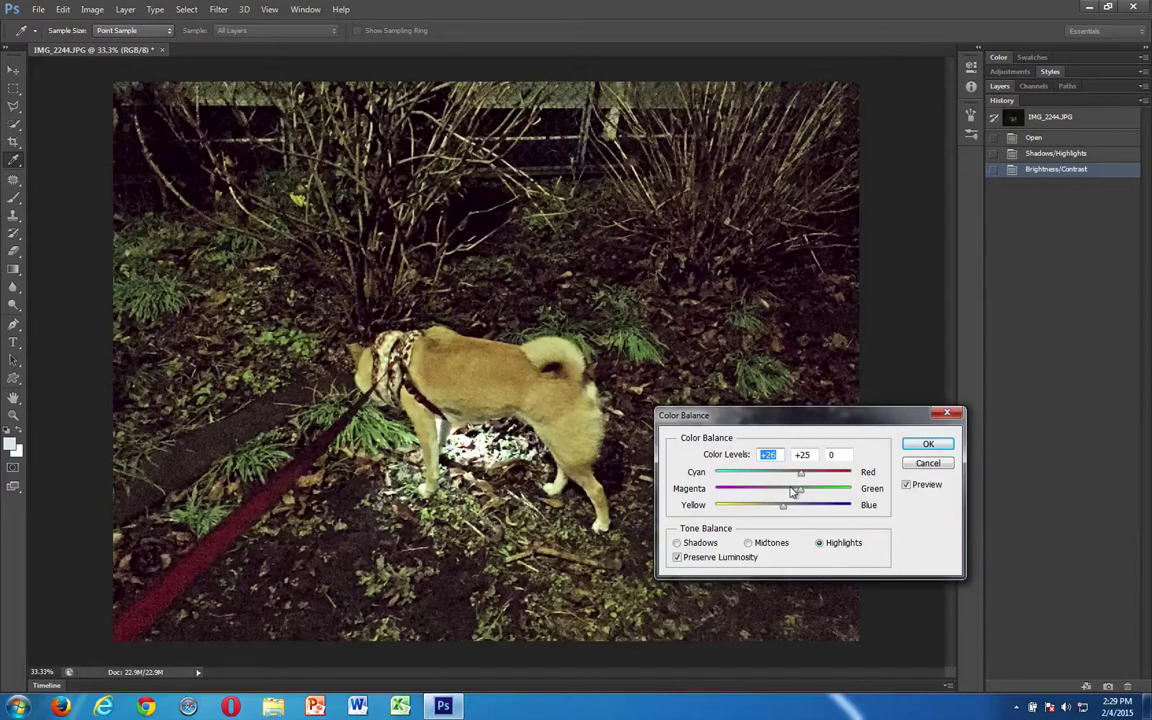
pyautogui.click(793, 490)
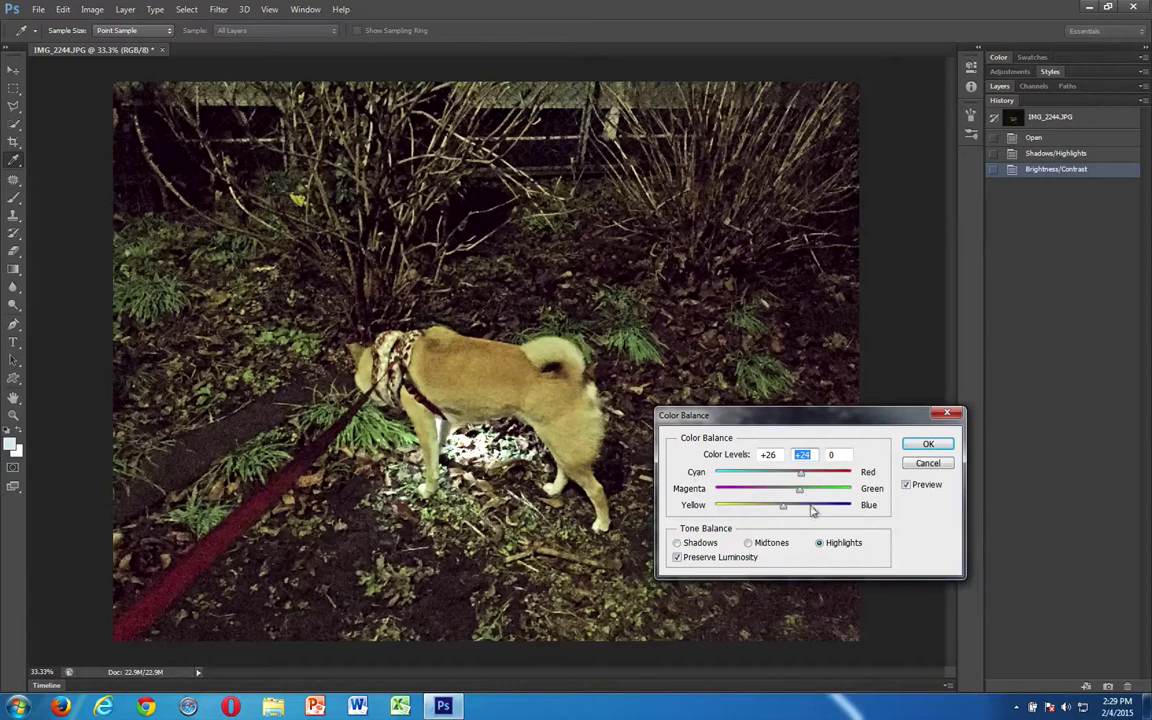
pyautogui.moveTo(792, 494); pyautogui.dragTo(790, 493)
pyautogui.press('Down')
pyautogui.press('Down')
pyautogui.moveTo(782, 508); pyautogui.dragTo(779, 510)
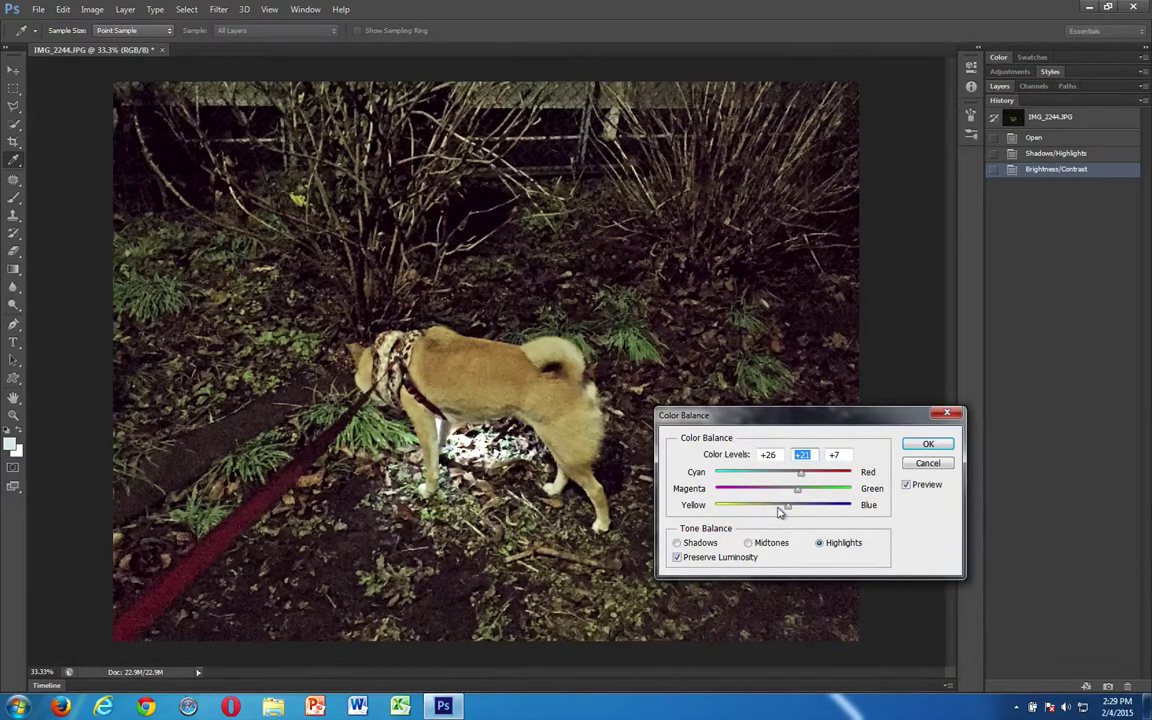
pyautogui.press('Tab')
pyautogui.click(928, 444)
pyautogui.press('v')
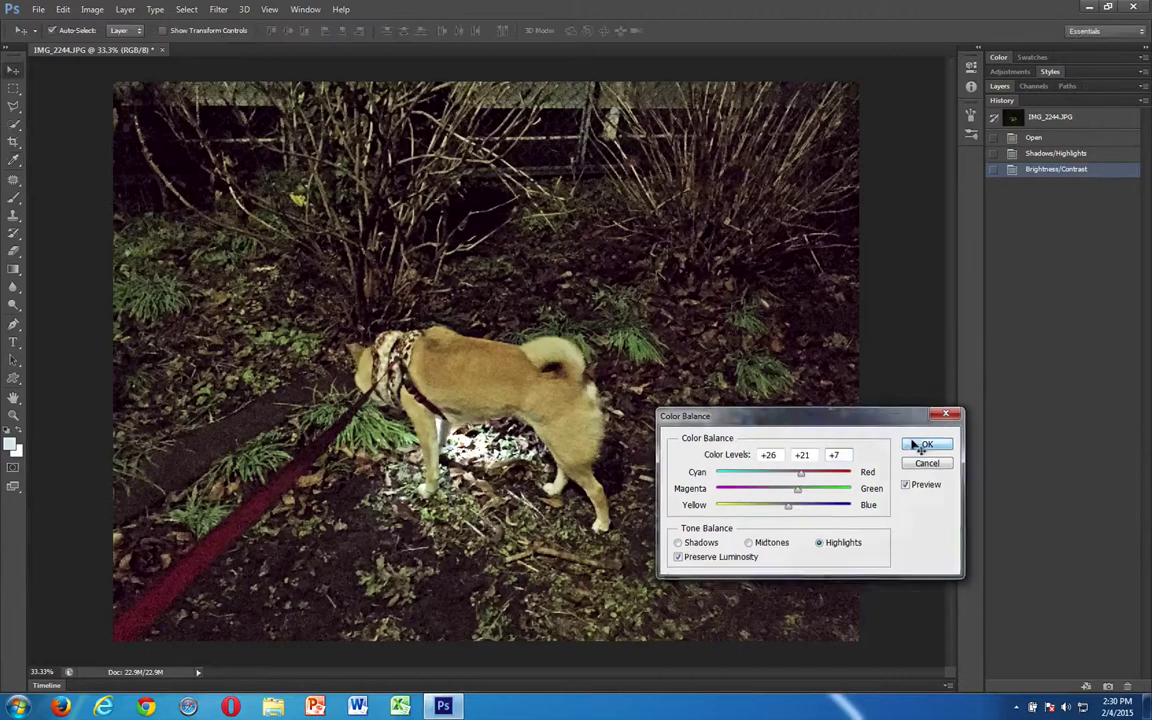
# Compare the Color Balance result with the Brightness/Contrast state and the original photo, ending on Color Balance.
pyautogui.click(1070, 169)
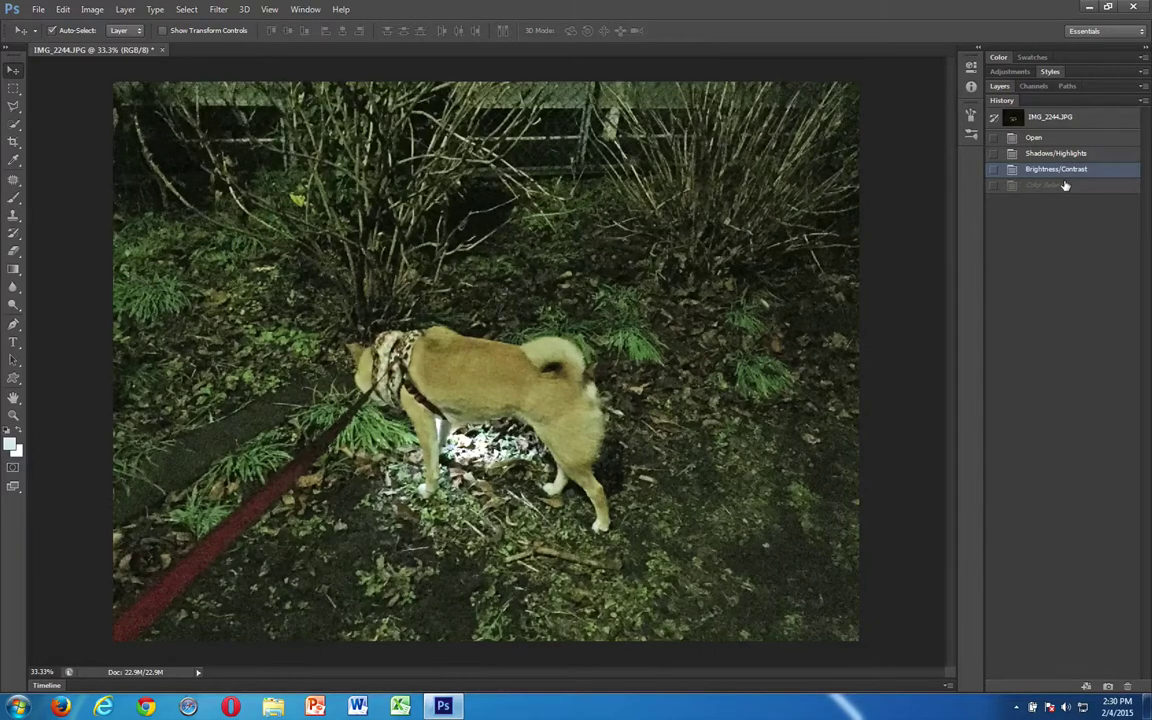
pyautogui.click(1063, 186)
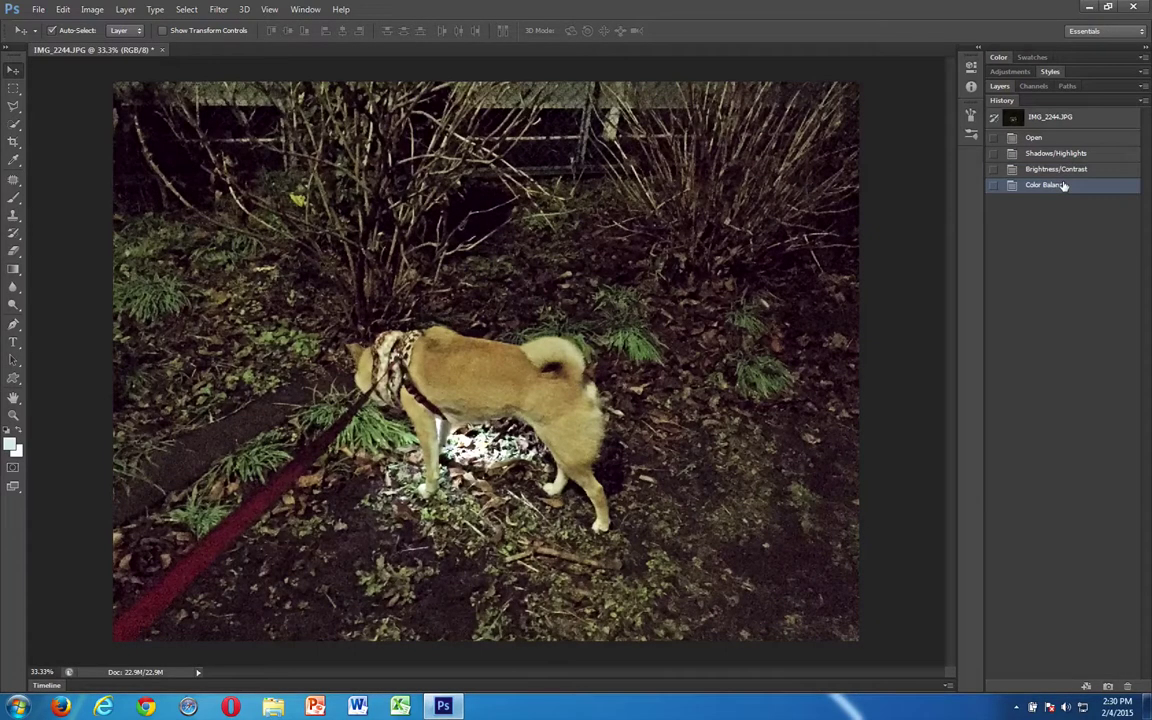
pyautogui.click(1068, 117)
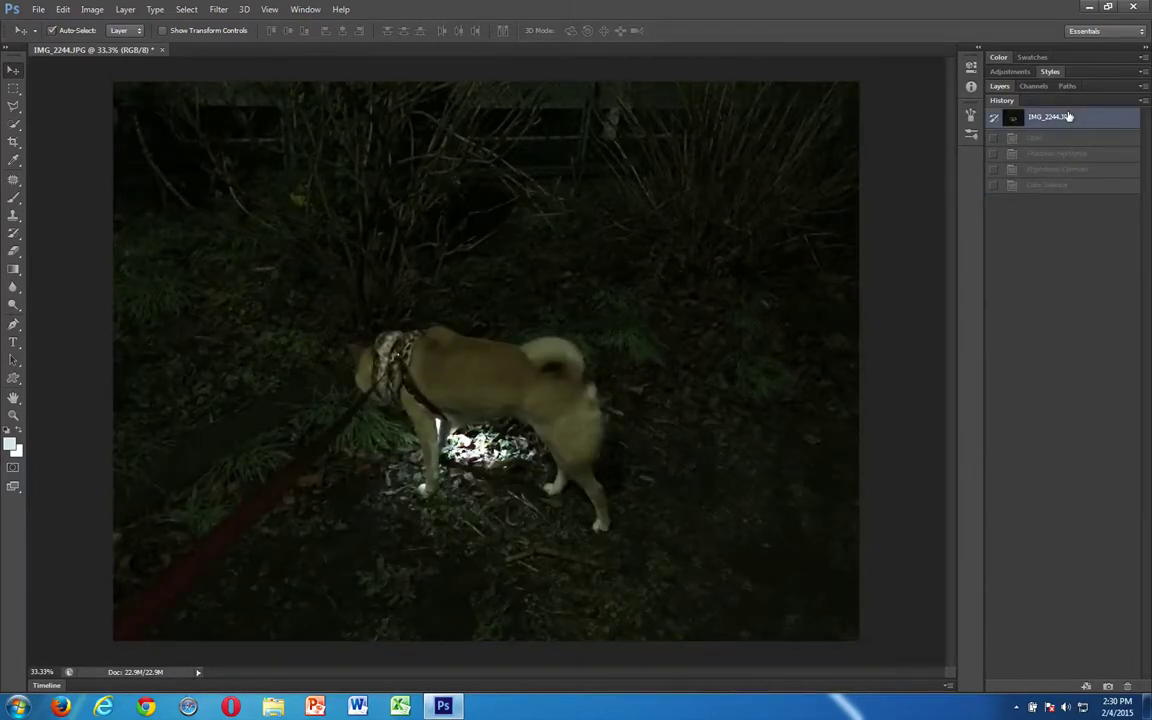
pyautogui.click(1048, 186)
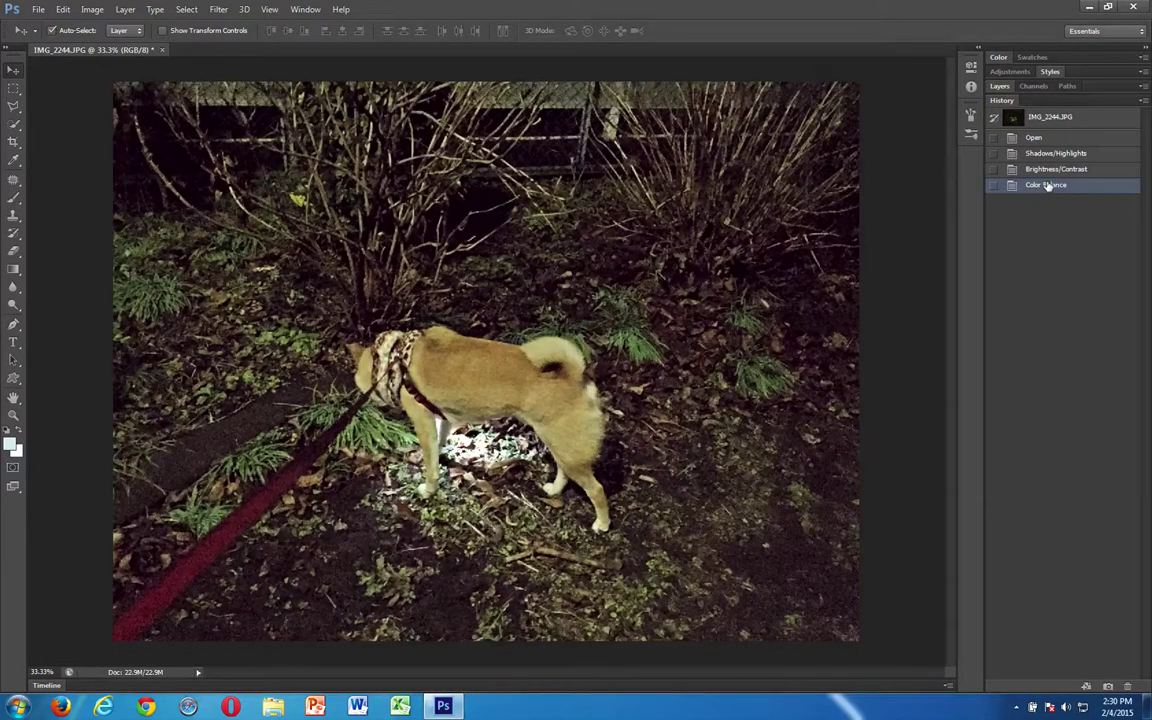
# Apply a Hue/Saturation adjustment to the dog photo with Saturation +18 and Lightness +3.
pyautogui.click(82, 11)
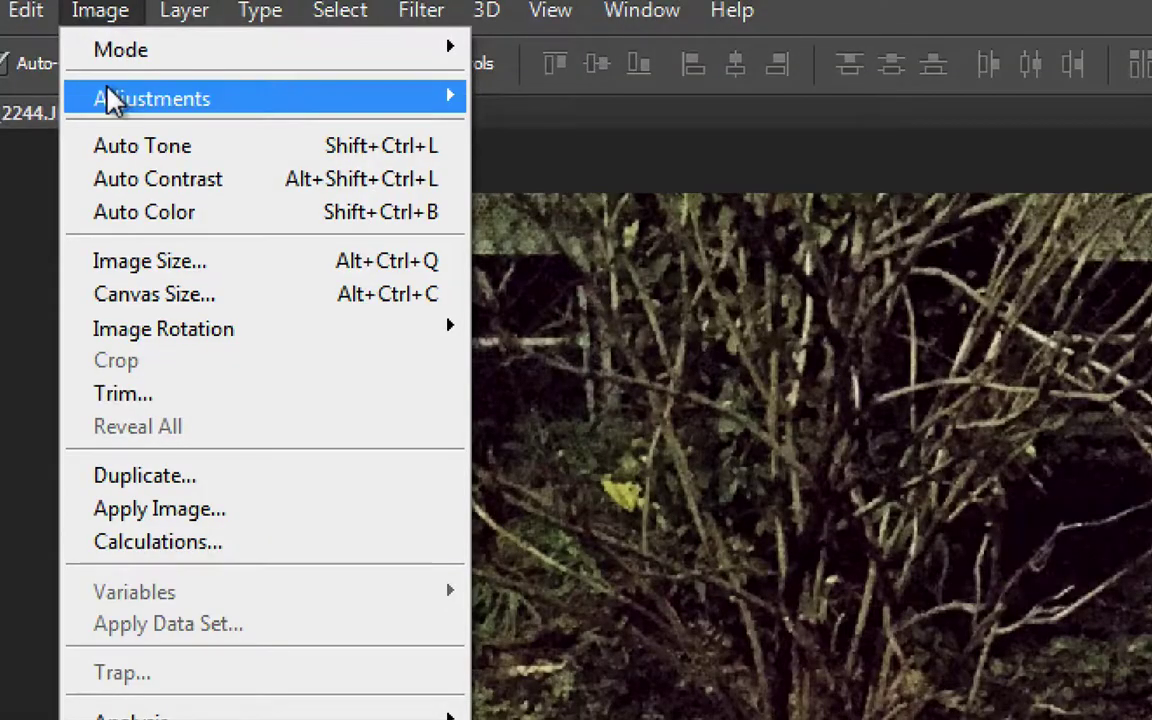
pyautogui.moveTo(228, 50)
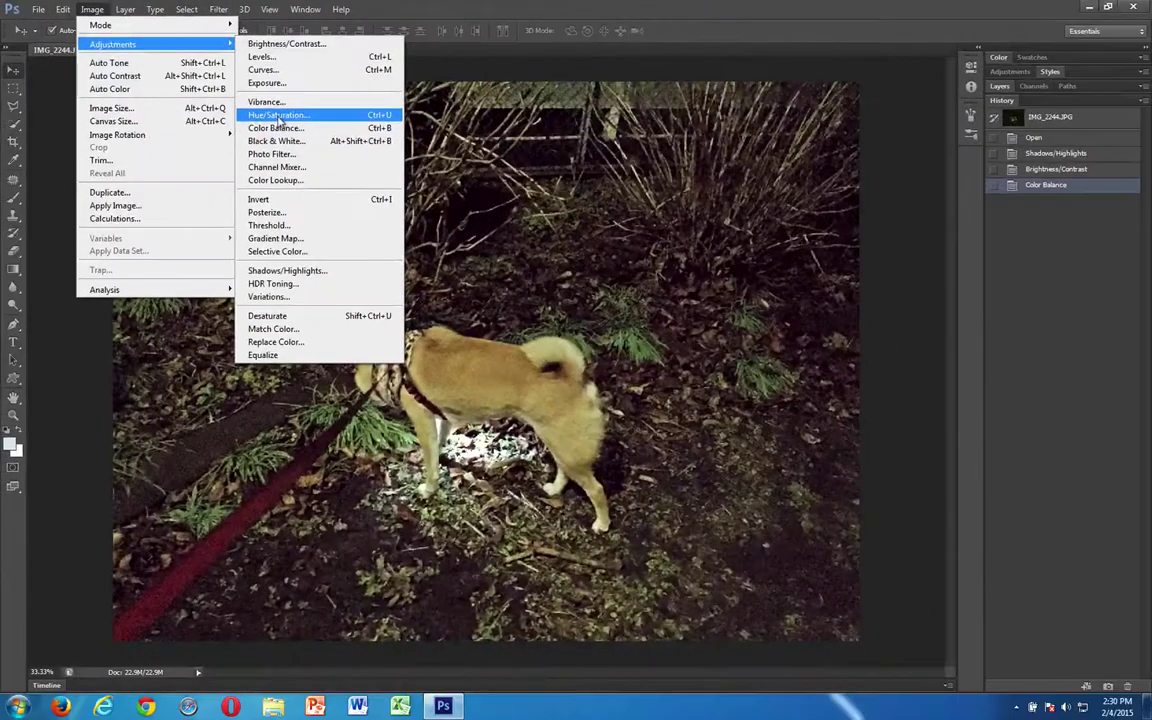
pyautogui.click(601, 283)
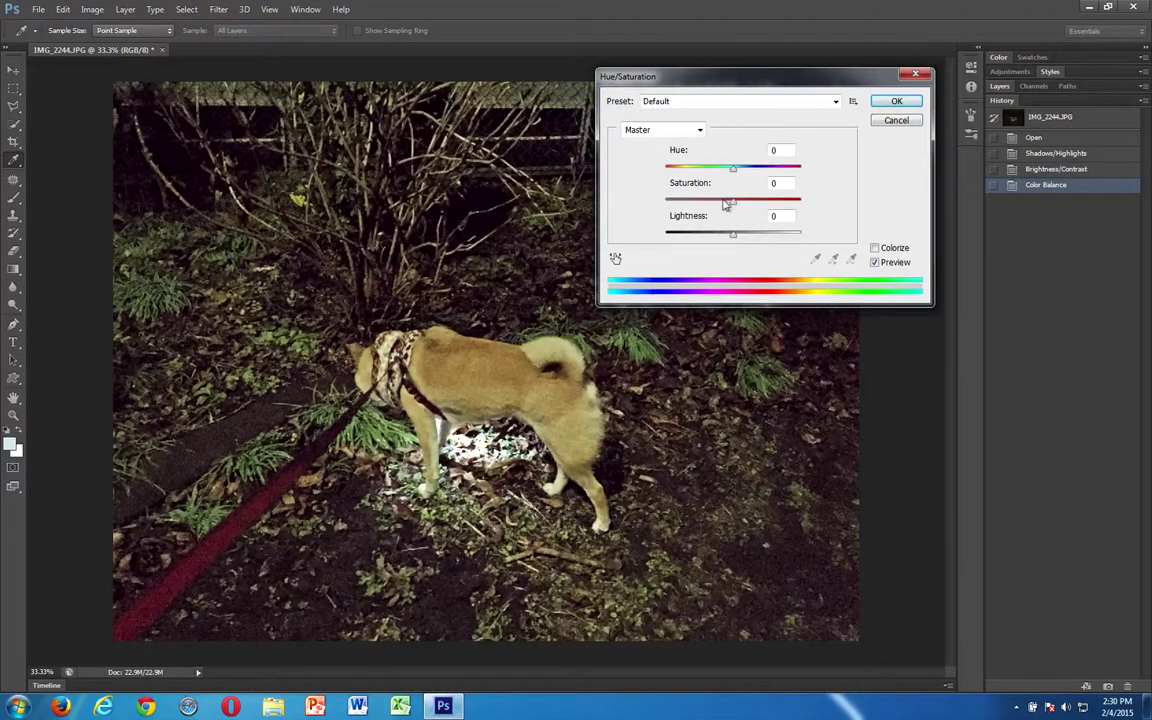
pyautogui.moveTo(726, 204); pyautogui.dragTo(737, 204)
pyautogui.moveTo(727, 237); pyautogui.dragTo(727, 237)
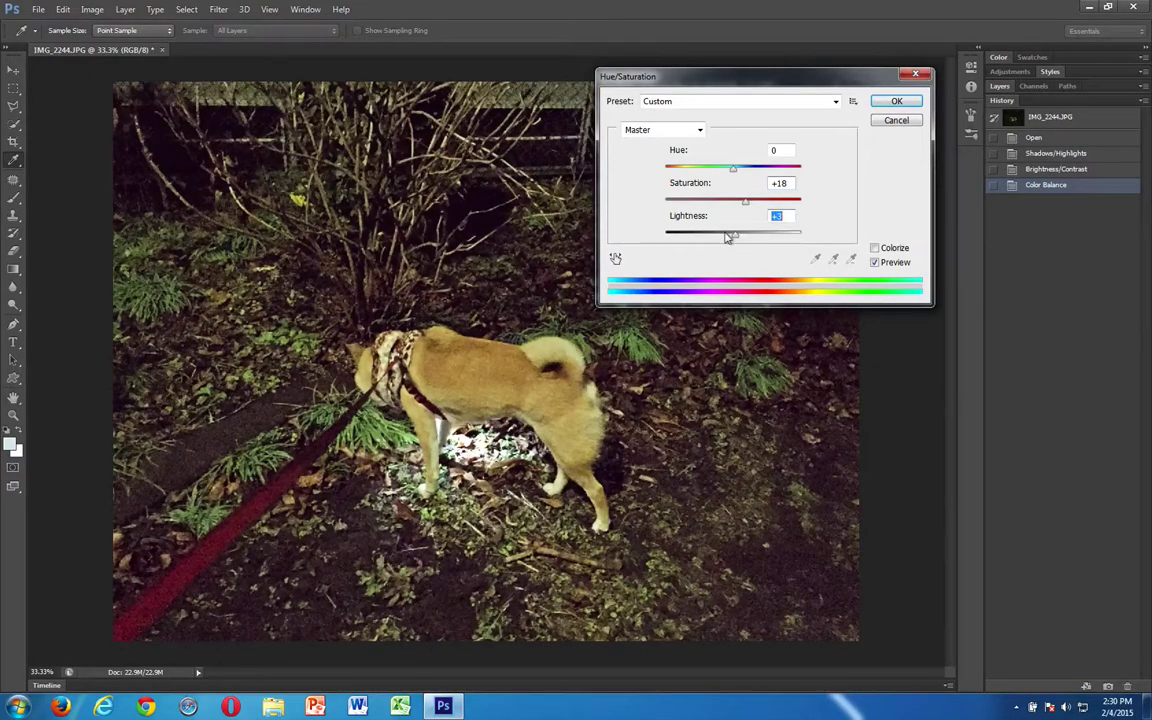
pyautogui.click(880, 104)
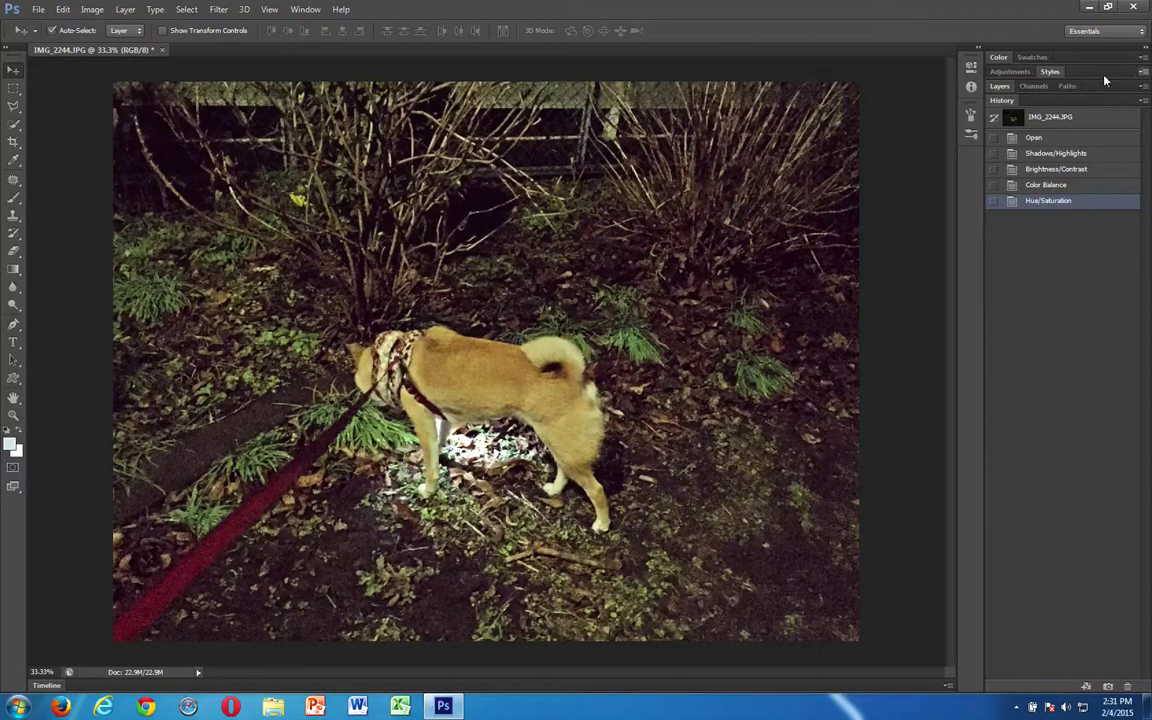
# Review the original dog photo and each correction in the history, ending on the Hue/Saturation state.
pyautogui.click(1056, 116)
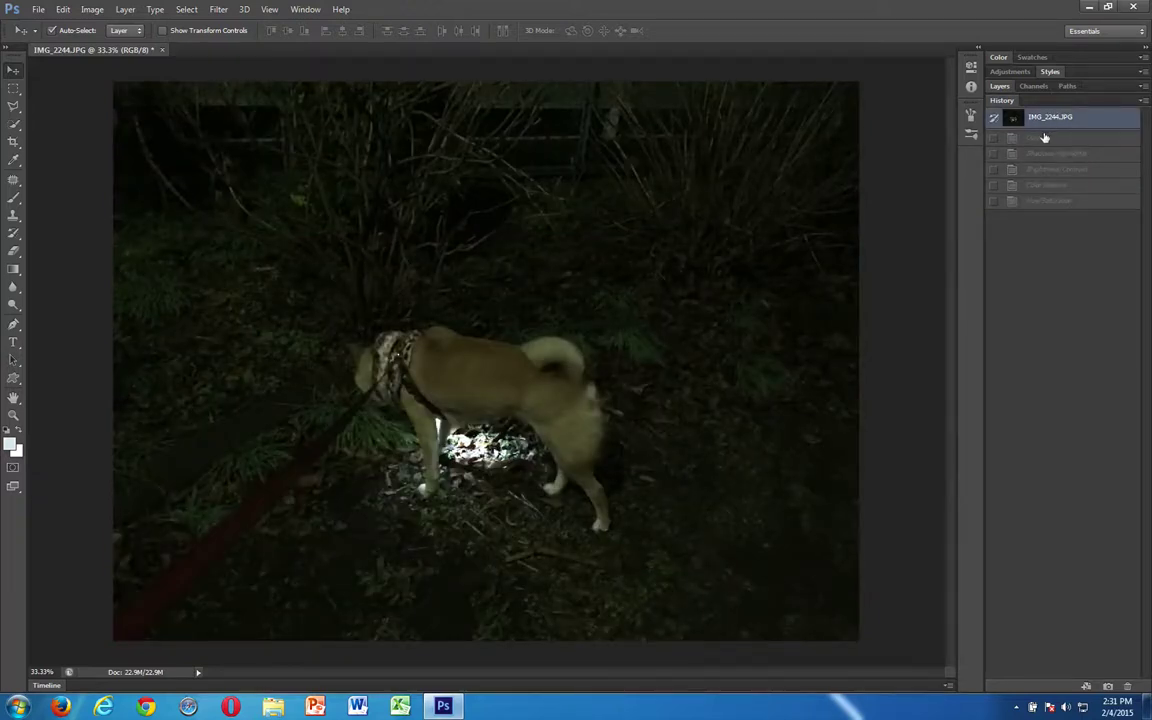
pyautogui.click(1043, 153)
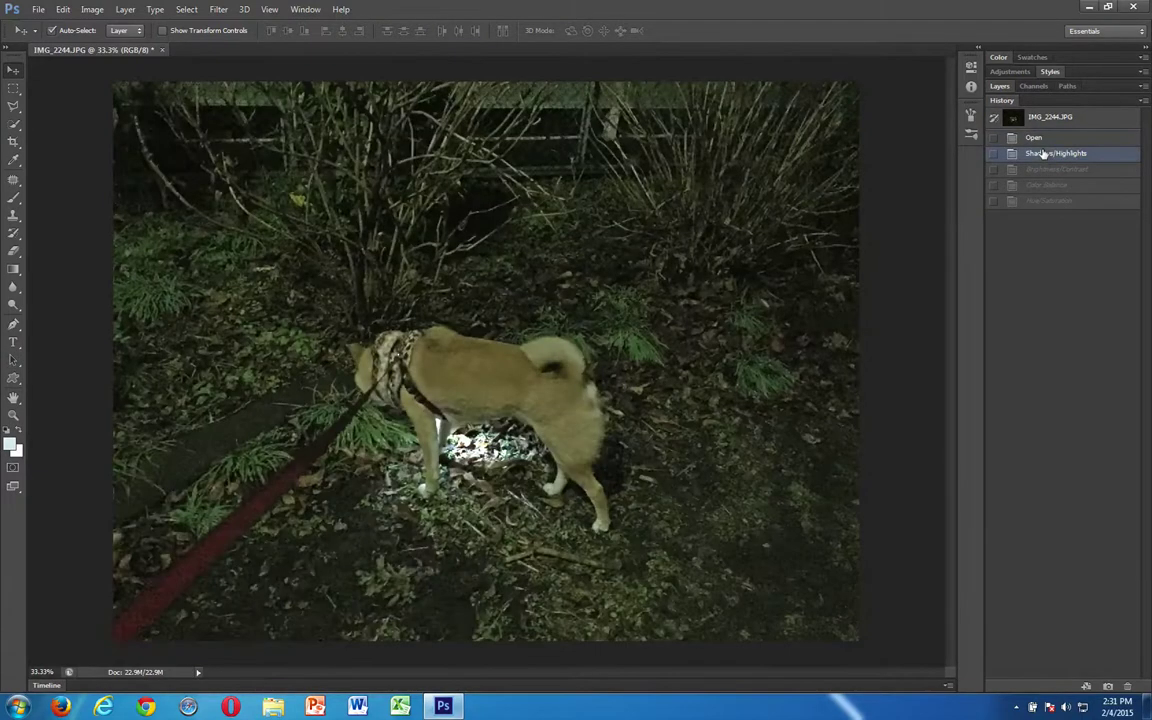
pyautogui.click(1041, 170)
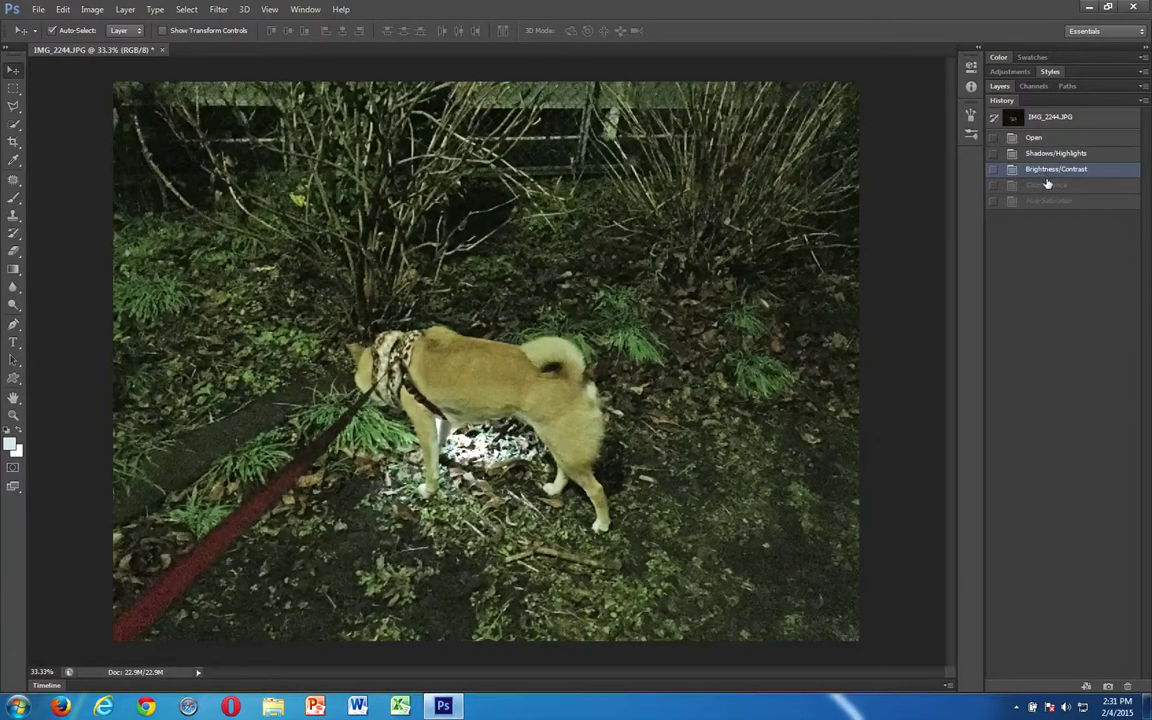
pyautogui.click(1047, 185)
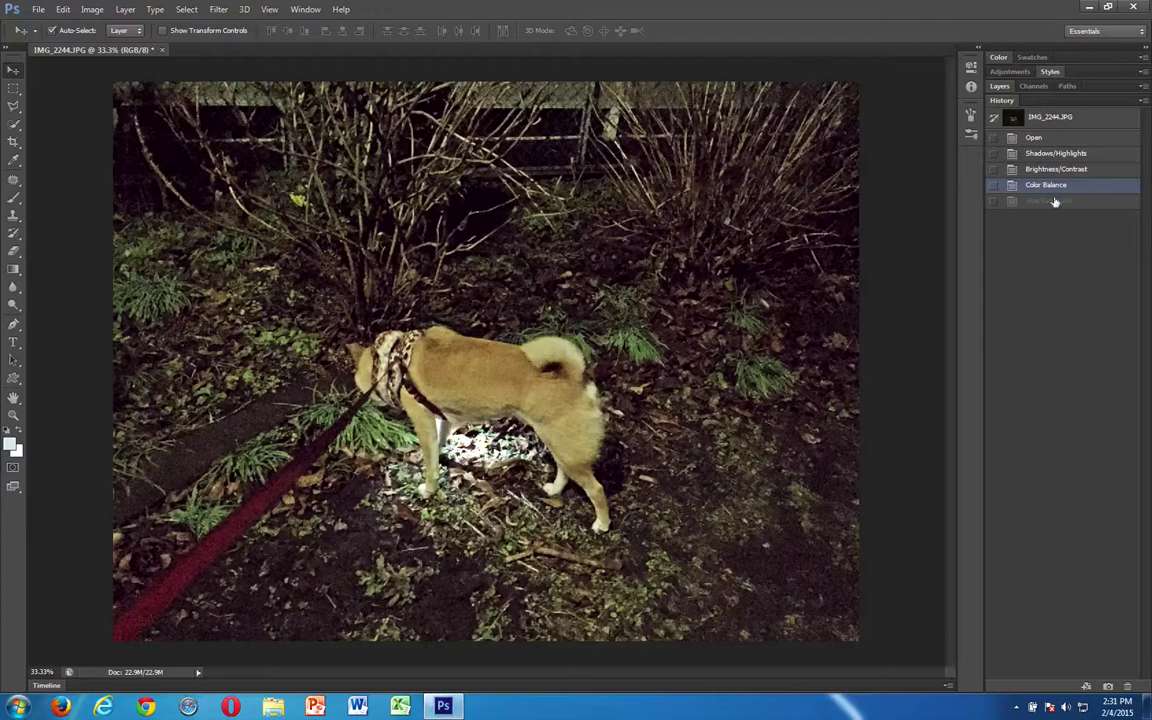
pyautogui.click(1054, 201)
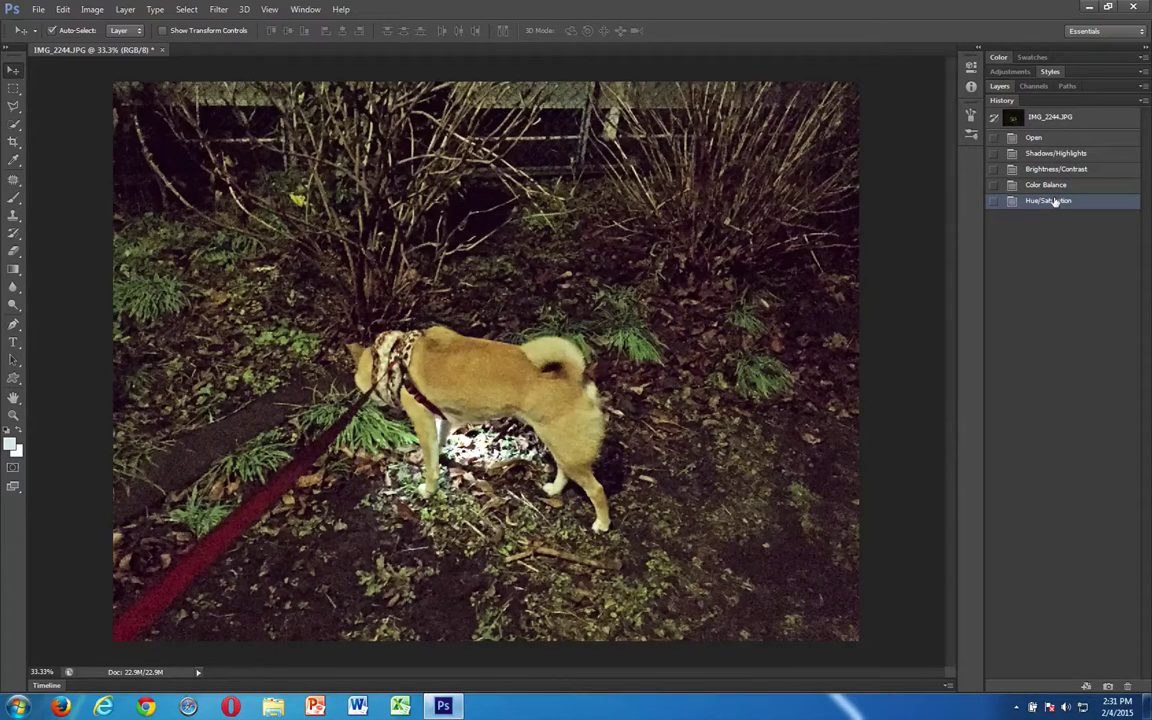
pyautogui.click(1045, 118)
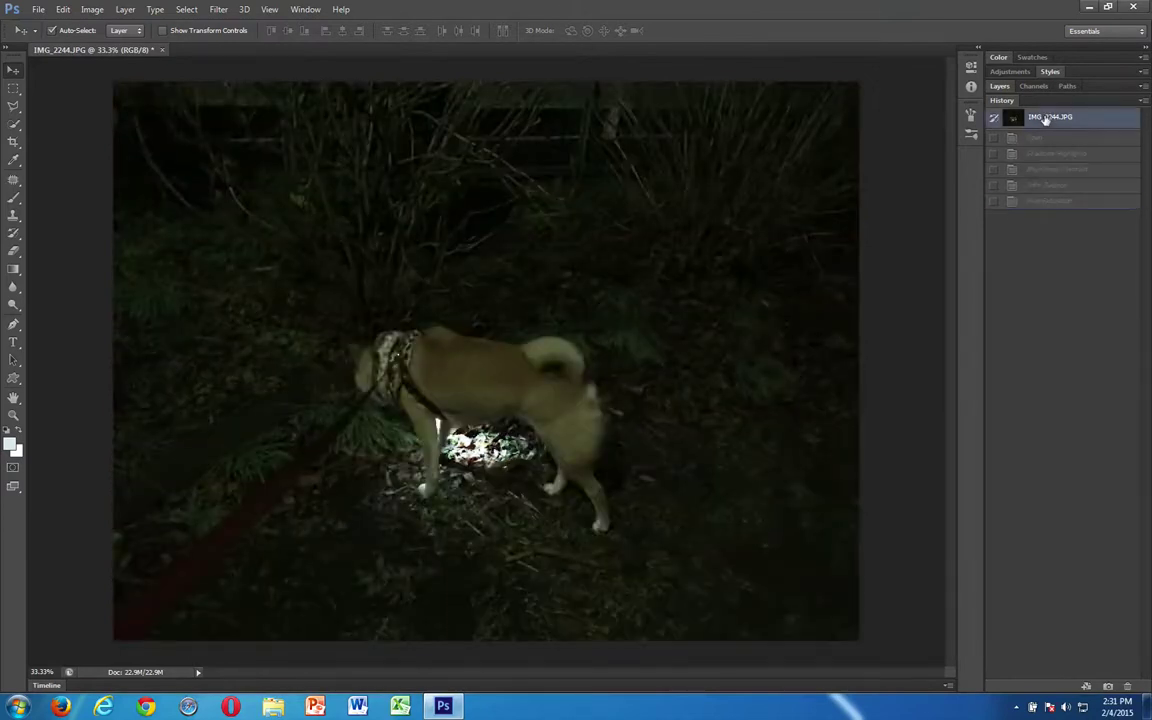
pyautogui.click(1032, 200)
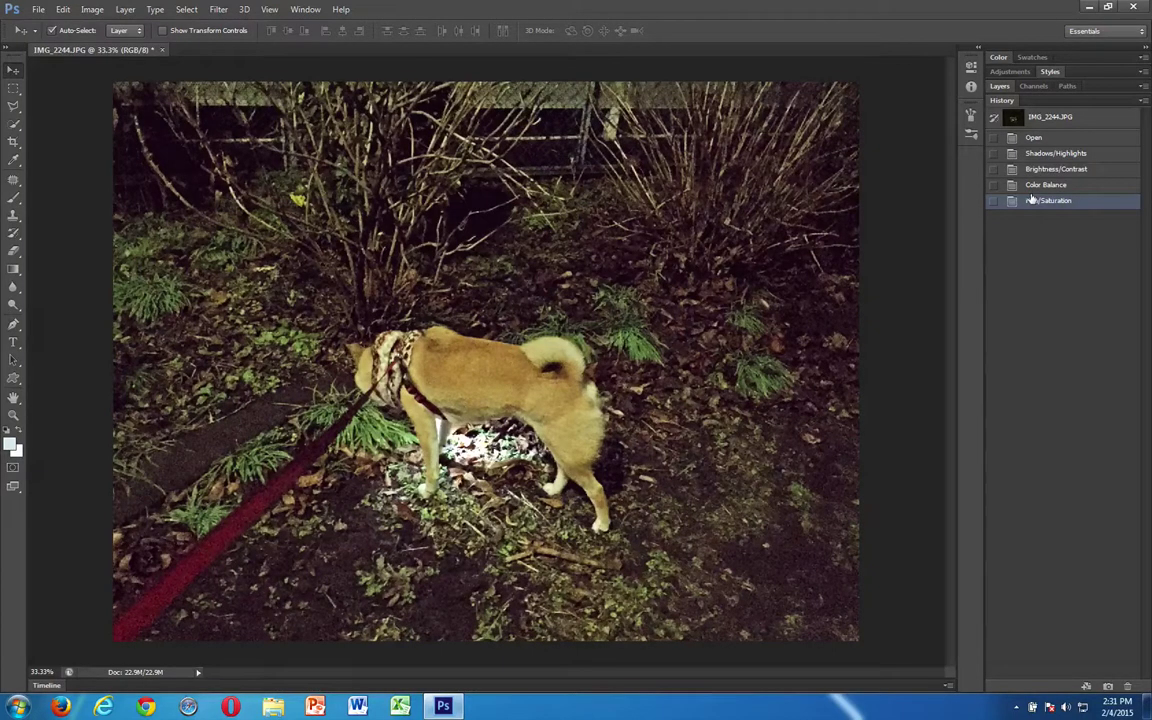
# Step through the history from the opened photo via Shadows/Highlights, Brightness/Contrast and Color Balance back to Hue/Saturation, comparing the states.
pyautogui.click(1043, 137)
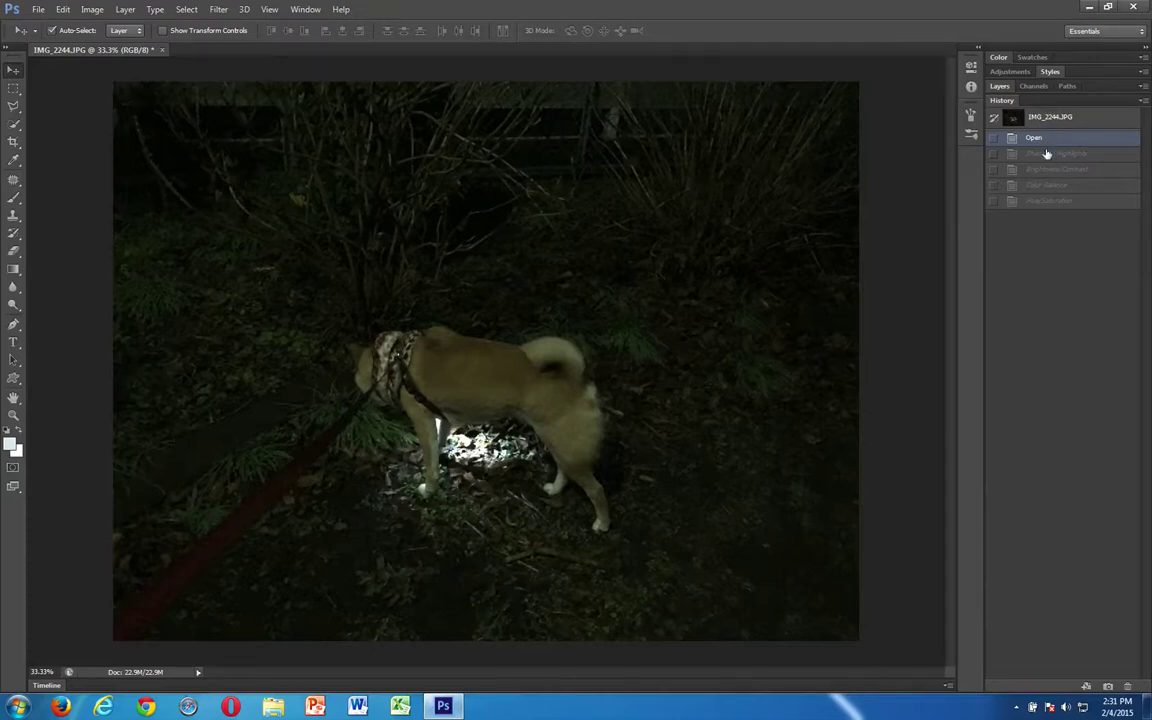
pyautogui.click(1047, 153)
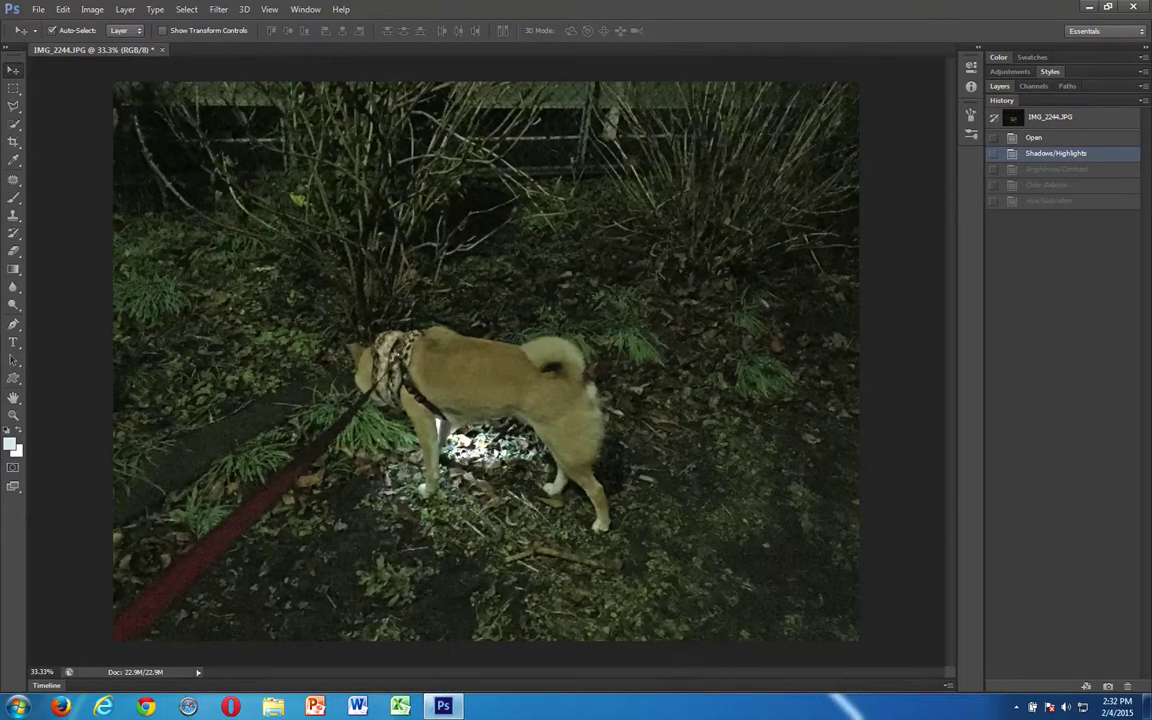
pyautogui.click(1074, 170)
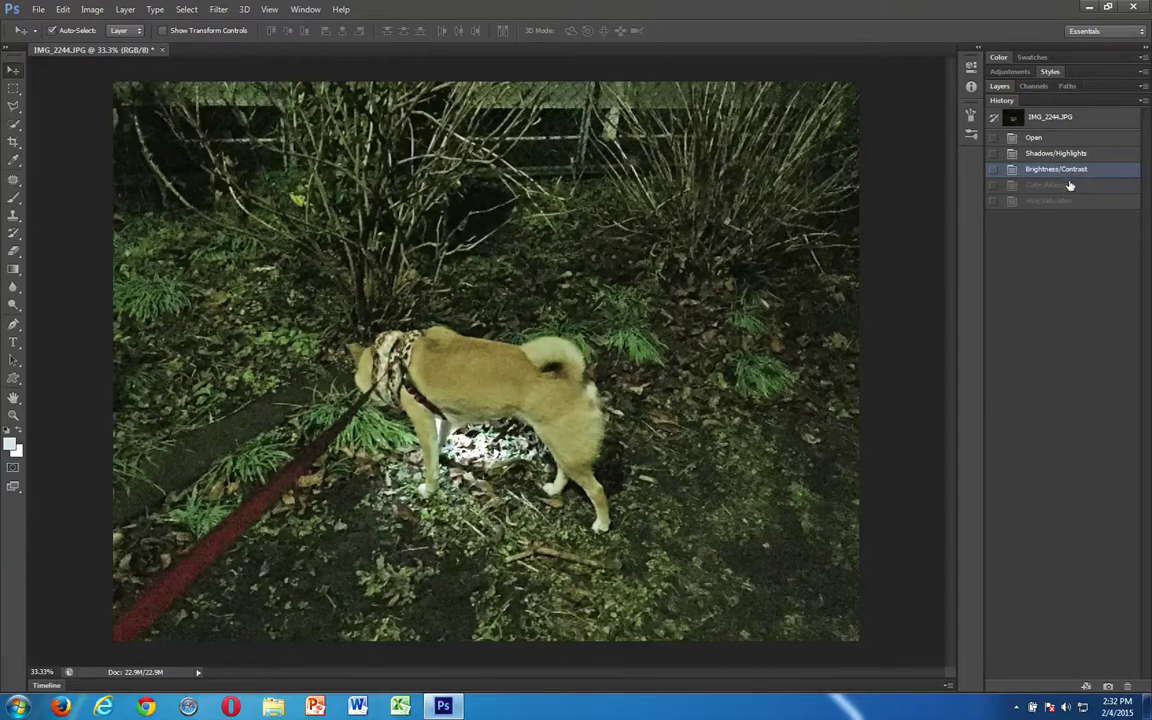
pyautogui.click(1070, 186)
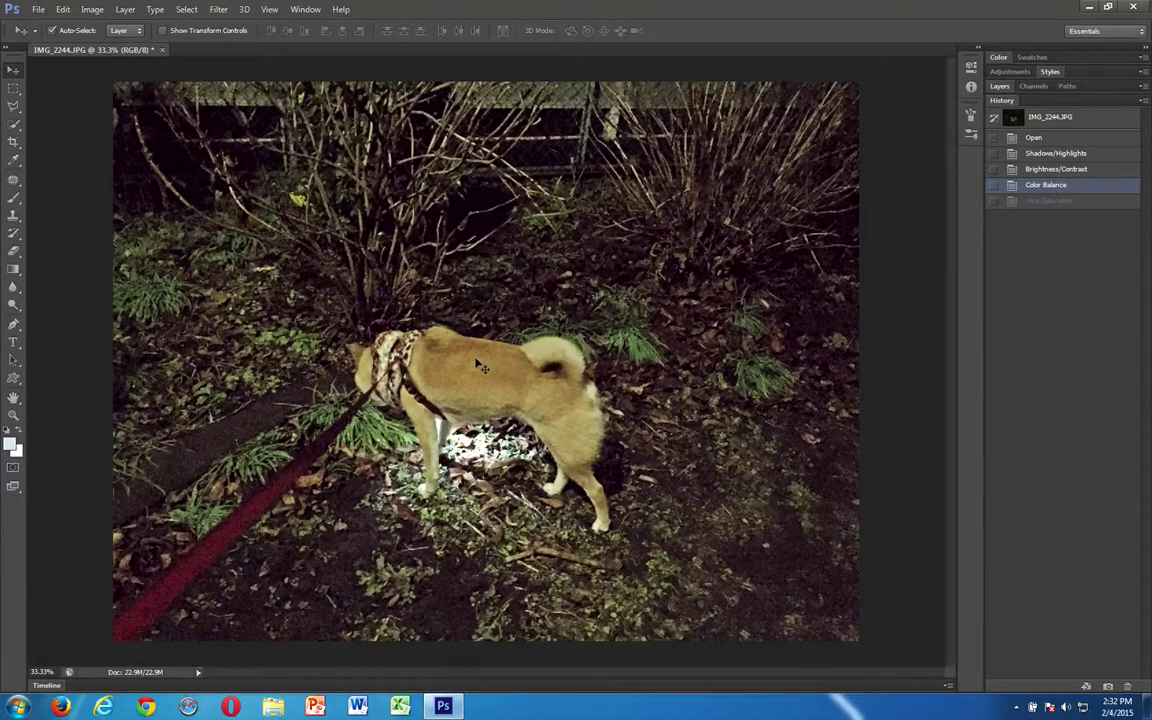
pyautogui.click(1056, 201)
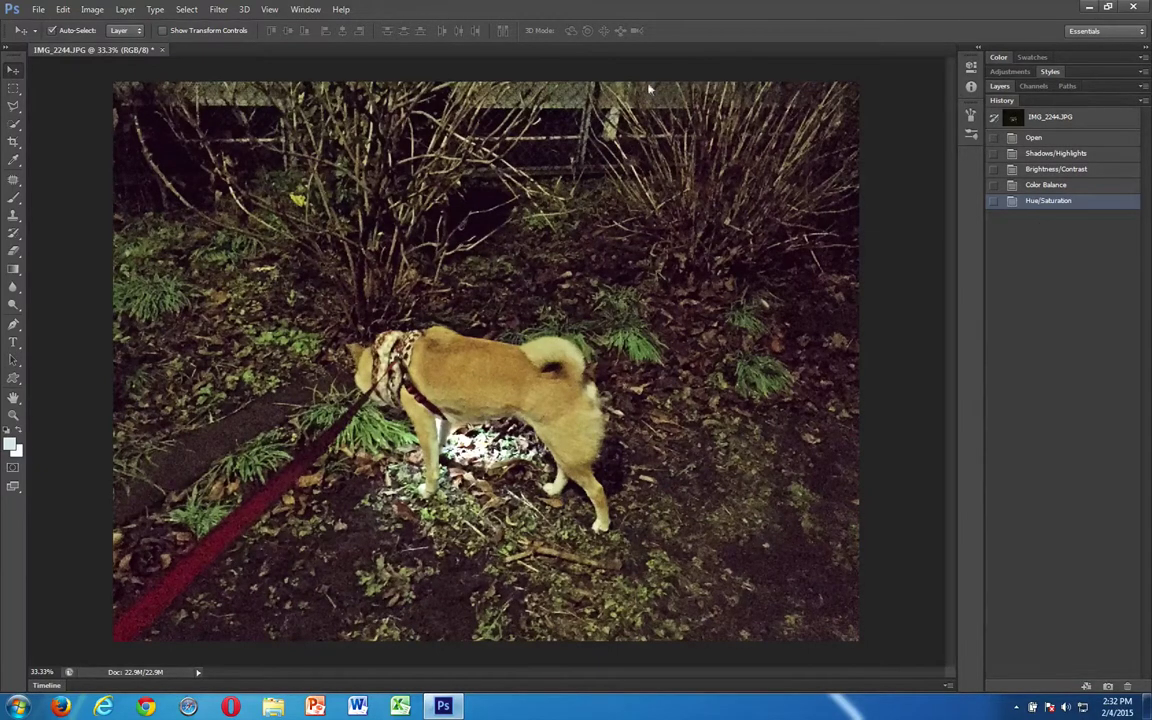
# Start a Save for Web export of the corrected dog photo as a JPEG with quality 80.
pyautogui.click(36, 10)
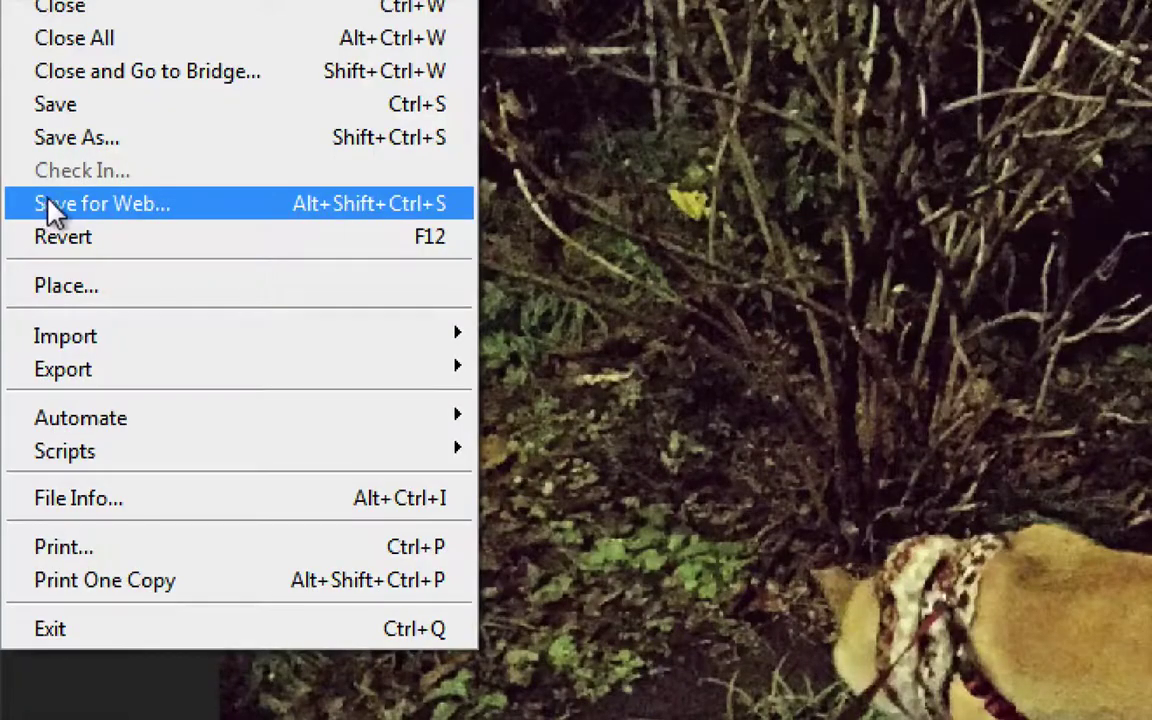
pyautogui.click(66, 203)
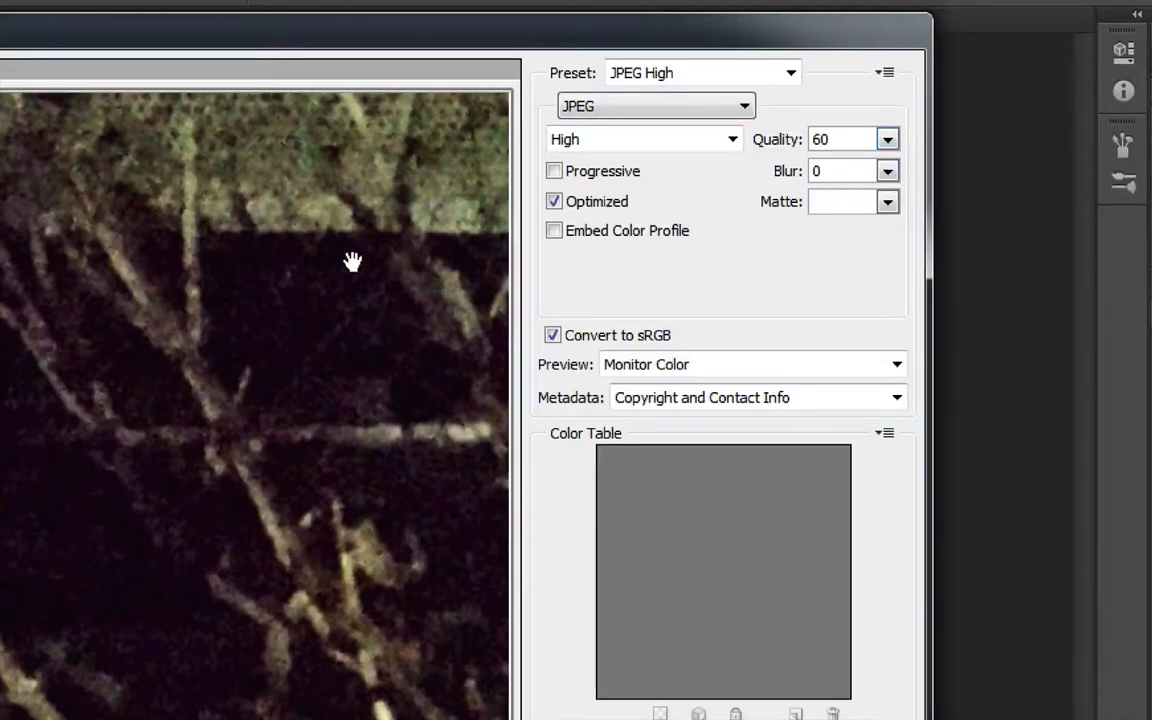
pyautogui.click(888, 141)
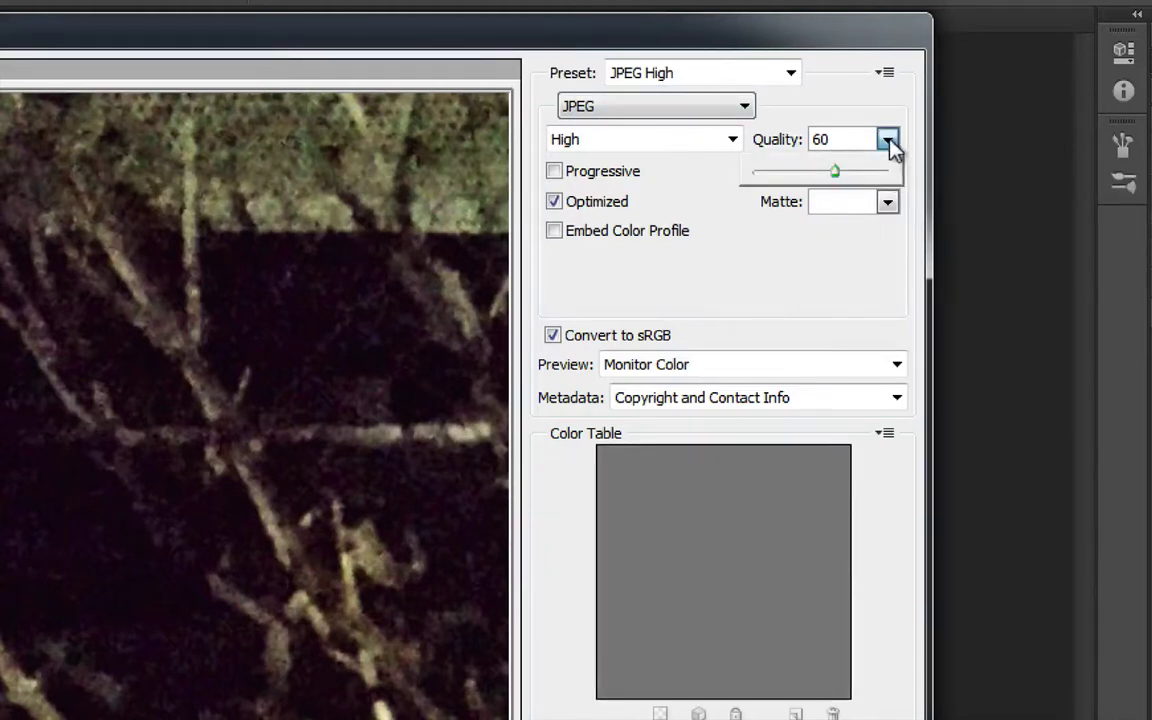
pyautogui.moveTo(836, 174); pyautogui.dragTo(884, 172)
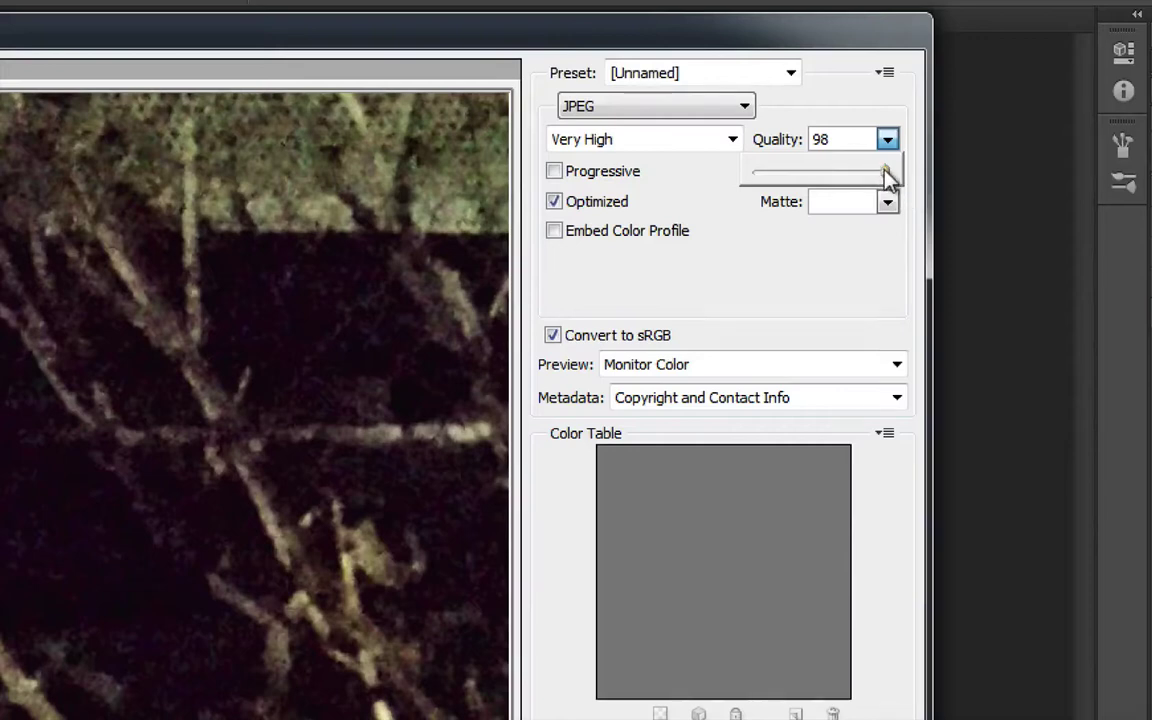
pyautogui.moveTo(883, 170); pyautogui.dragTo(863, 172)
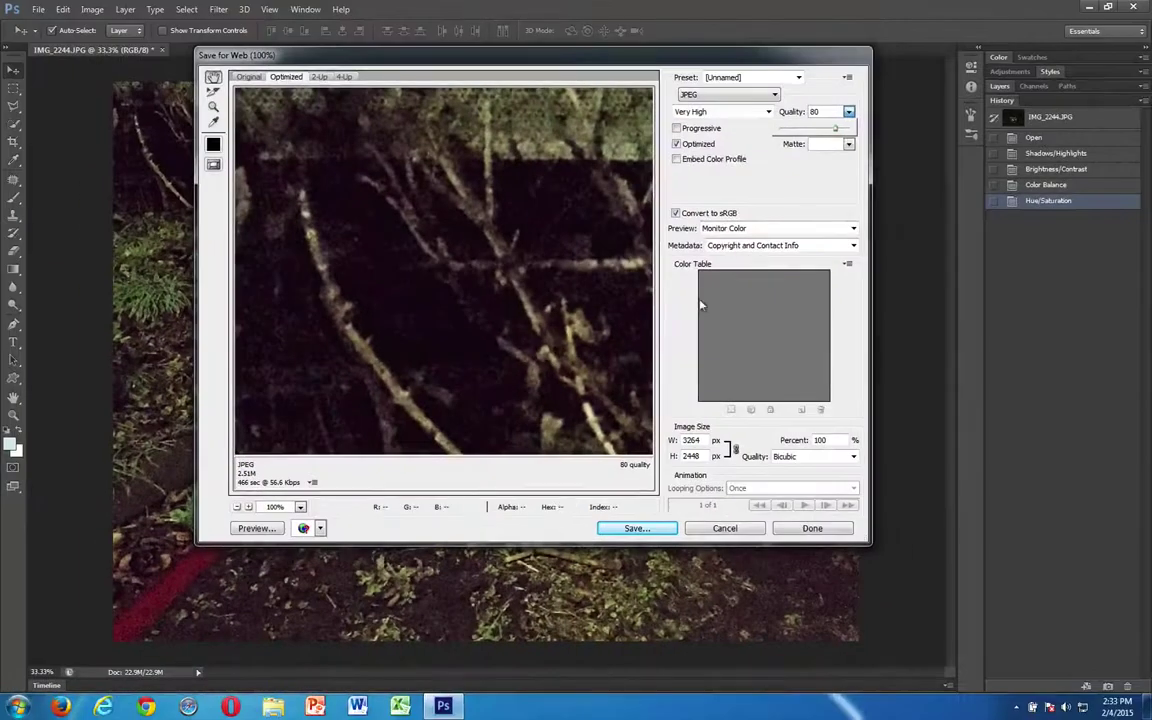
# Save the optimized image in My Pictures under the file name ponta_night.jpg.
pyautogui.click(635, 529)
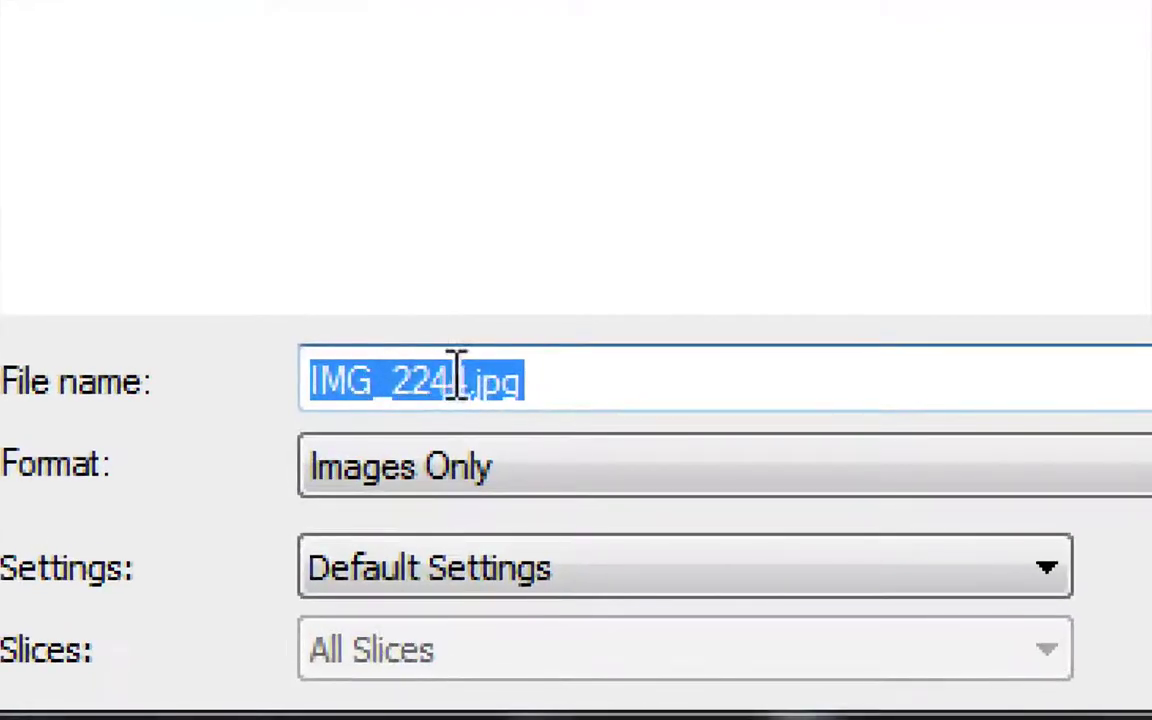
pyautogui.click(470, 378)
pyautogui.hotkey('shift', 'Left')
pyautogui.hotkey('shift', 'Left')
pyautogui.hotkey('shift', 'Left')
pyautogui.hotkey('shift', 'Left')
pyautogui.hotkey('shift', 'Left')
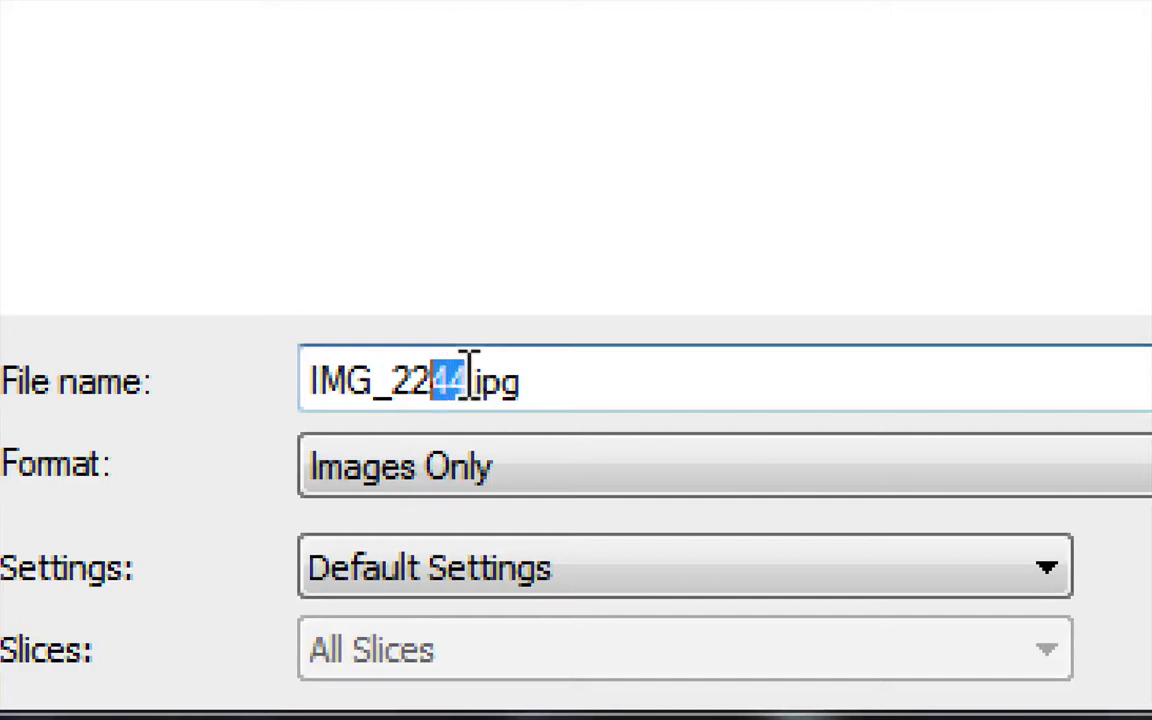
pyautogui.hotkey('shift', 'Left')
pyautogui.hotkey('shift', 'Left')
pyautogui.hotkey('shift', 'Left')
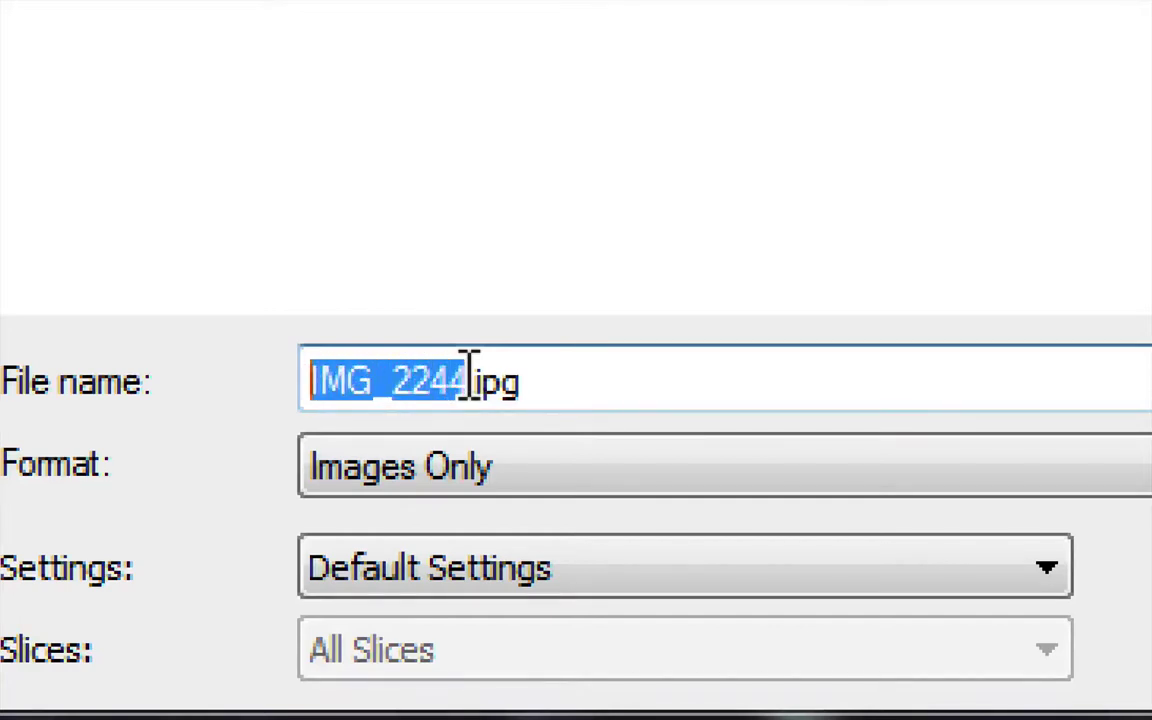
pyautogui.write('ponta')
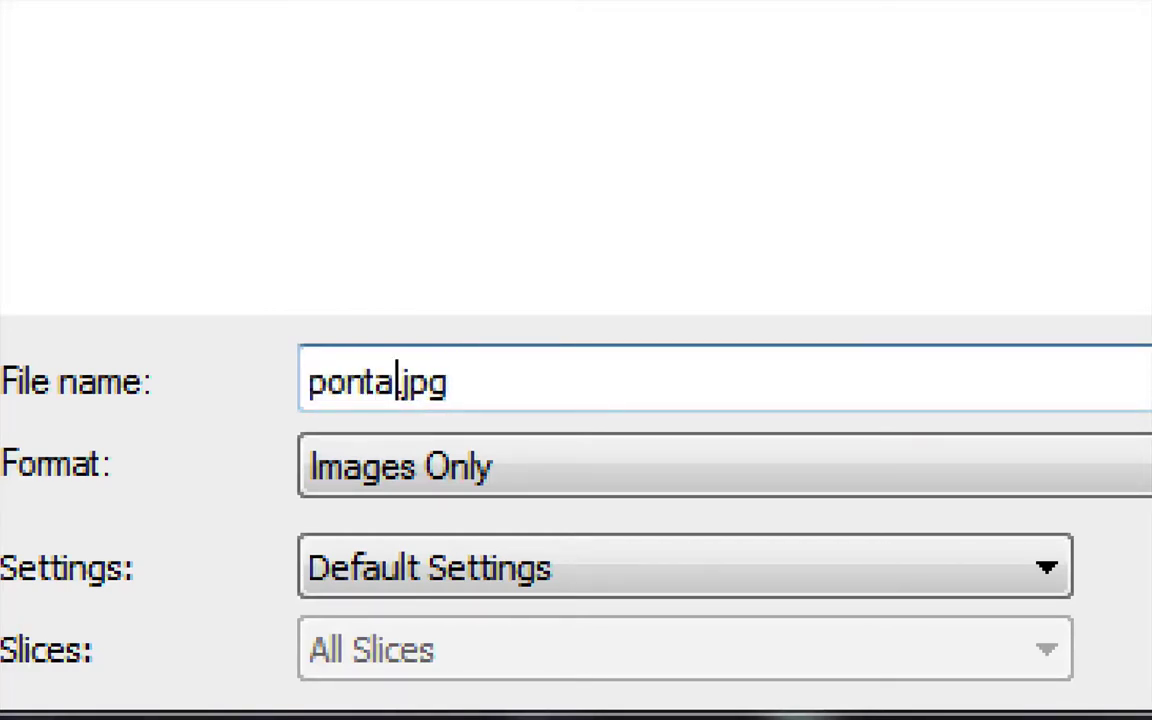
pyautogui.write('_night')
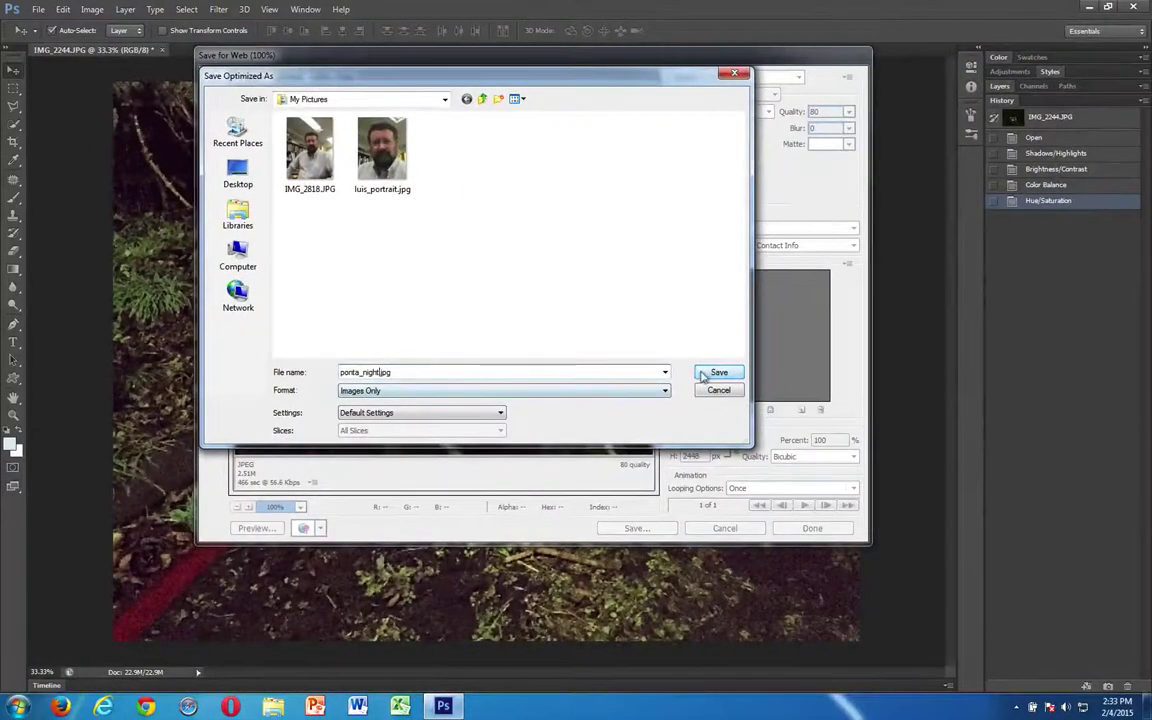
pyautogui.click(710, 374)
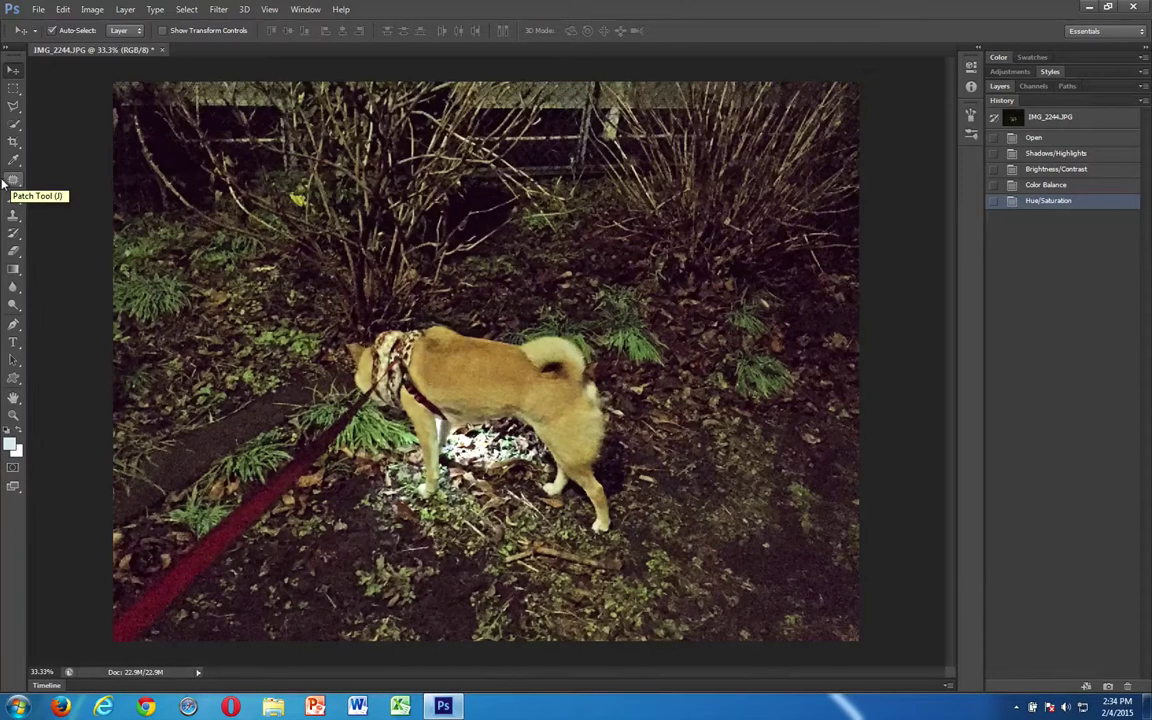
# Crop the dog photo inward from its upper-left and lower-right corners to a width of about 2778 pixels.
pyautogui.click(7, 142)
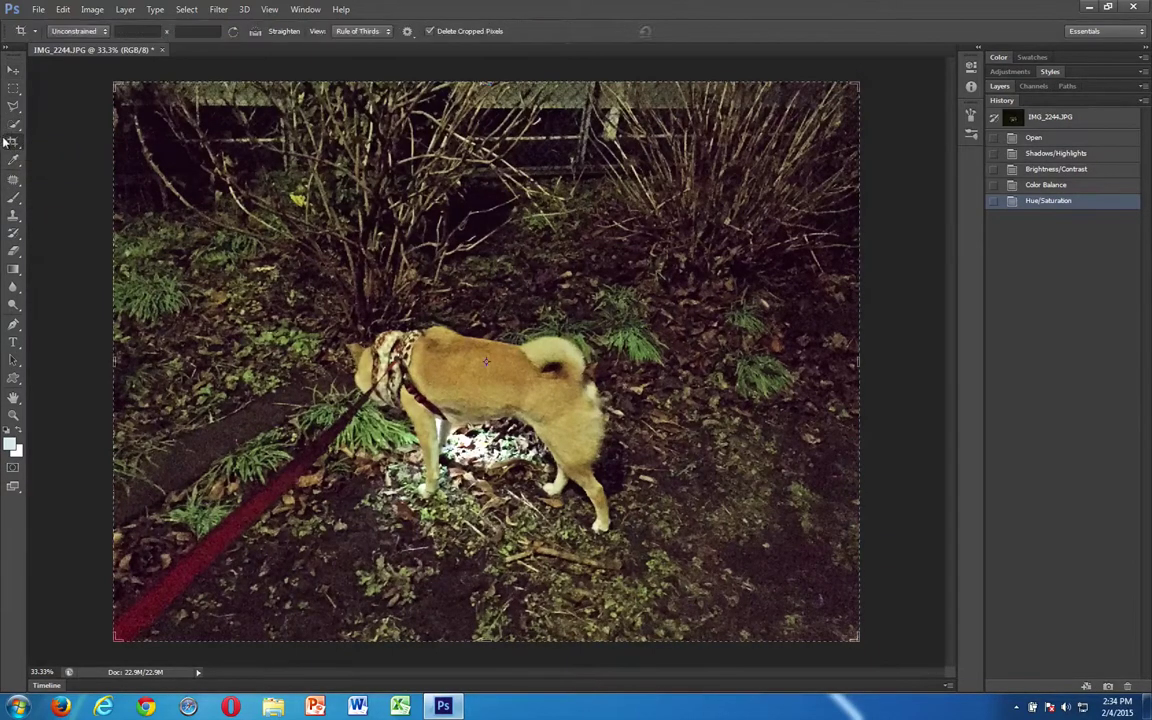
pyautogui.moveTo(114, 83); pyautogui.dragTo(140, 108)
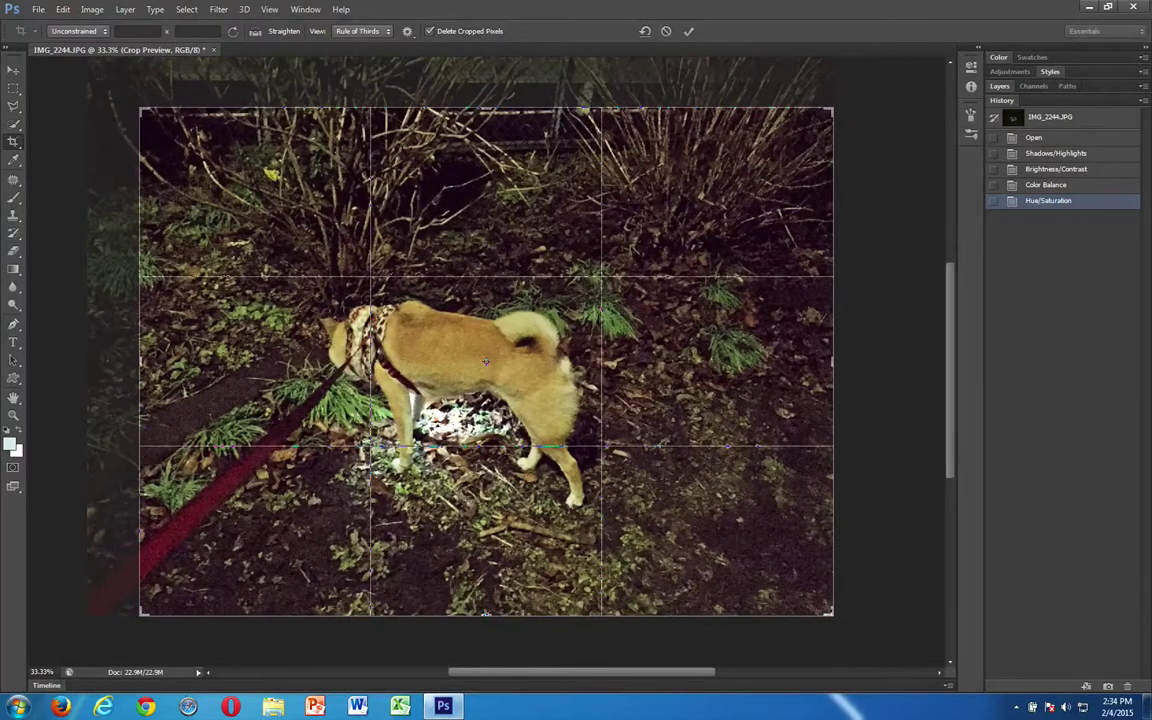
pyautogui.moveTo(831, 614); pyautogui.dragTo(802, 606)
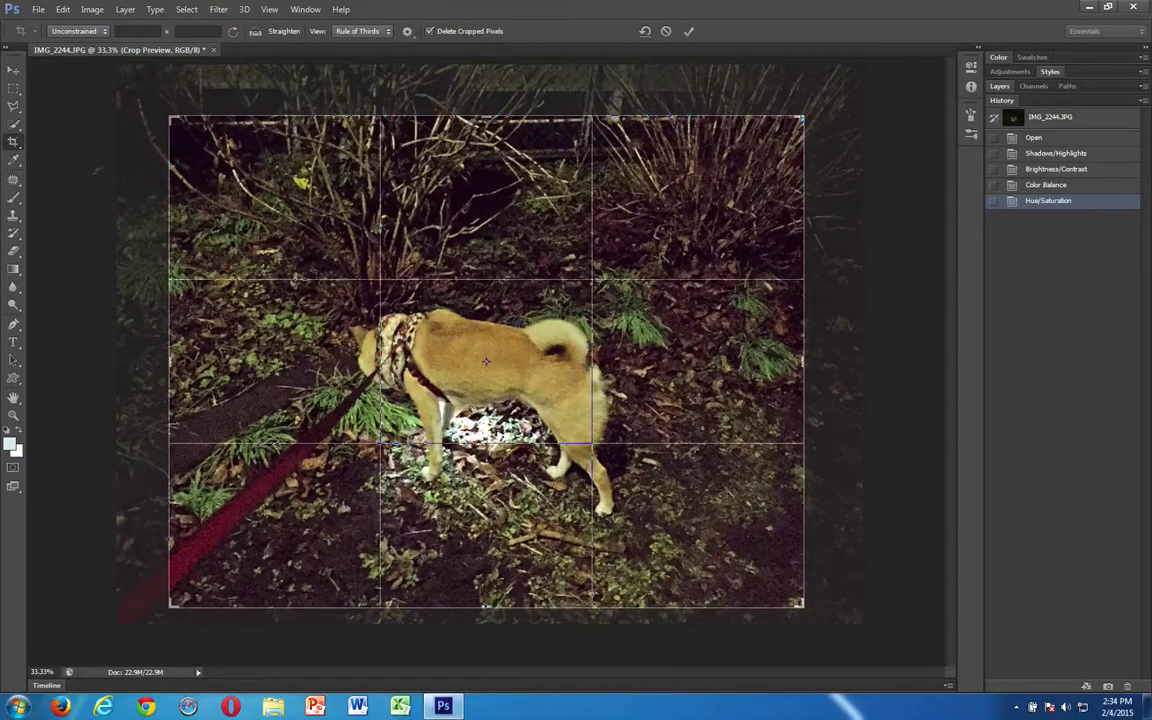
pyautogui.press('Return')
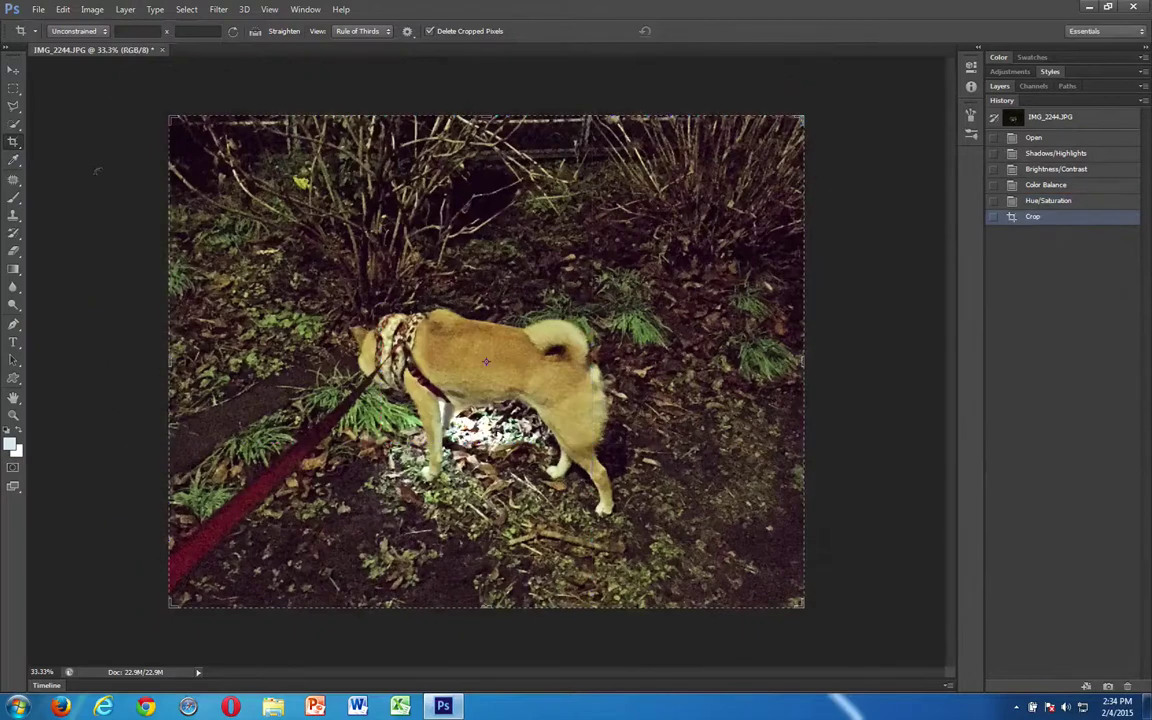
pyautogui.click(6, 72)
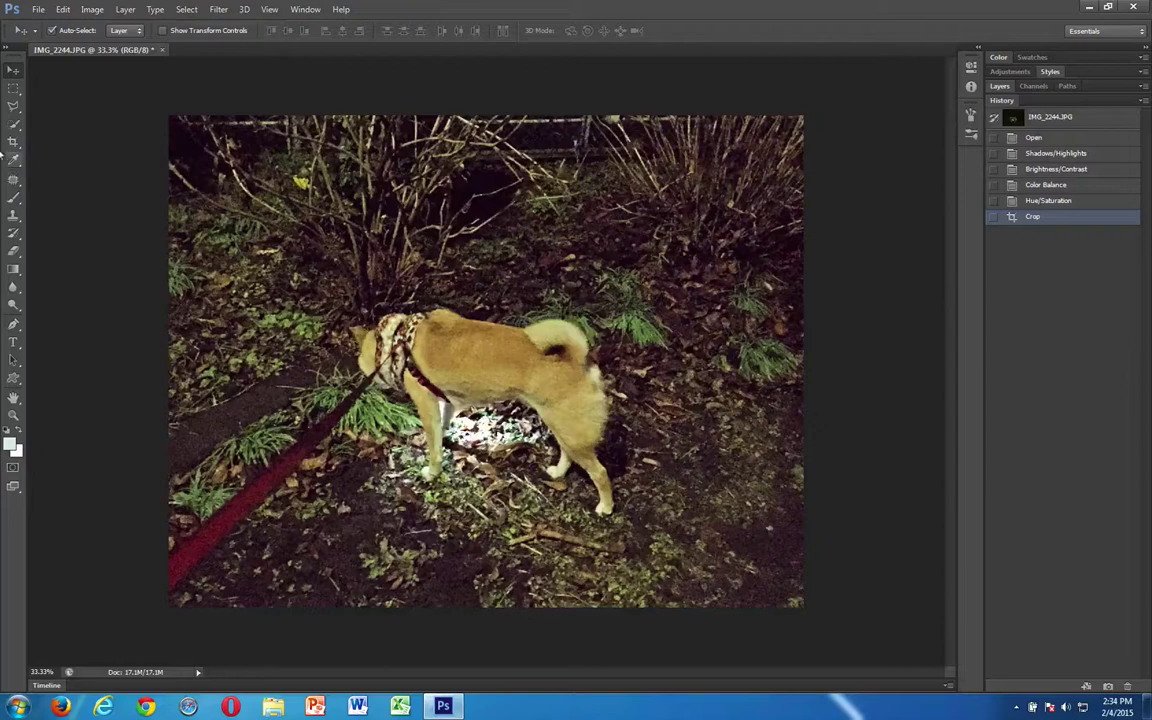
# Crop a thin strip off the photo's upper edge, leaving a height of about 2094 pixels.
pyautogui.click(13, 141)
pyautogui.moveTo(484, 115); pyautogui.dragTo(485, 123)
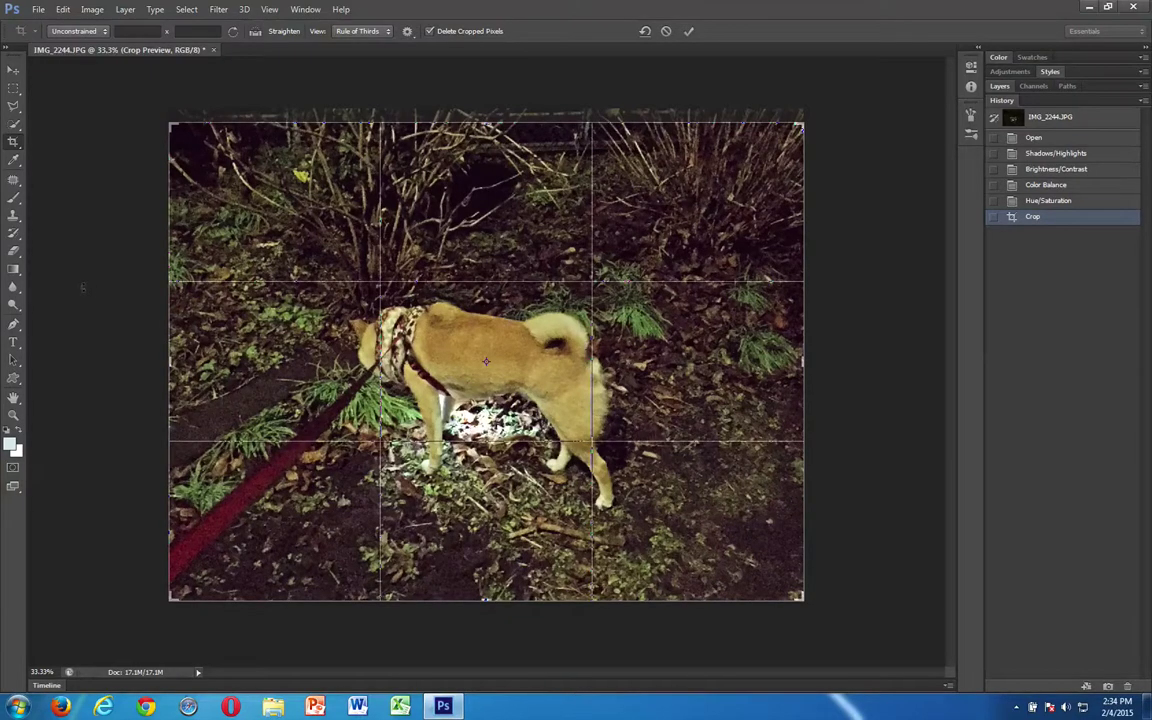
pyautogui.press('Return')
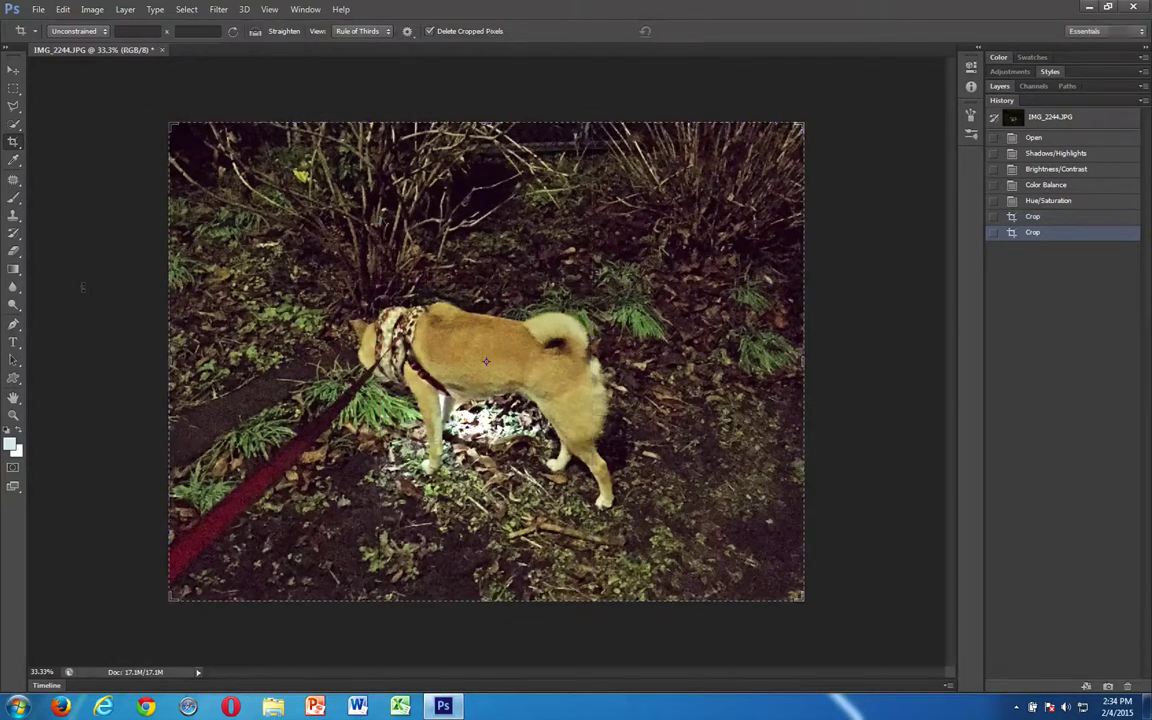
pyautogui.click(10, 71)
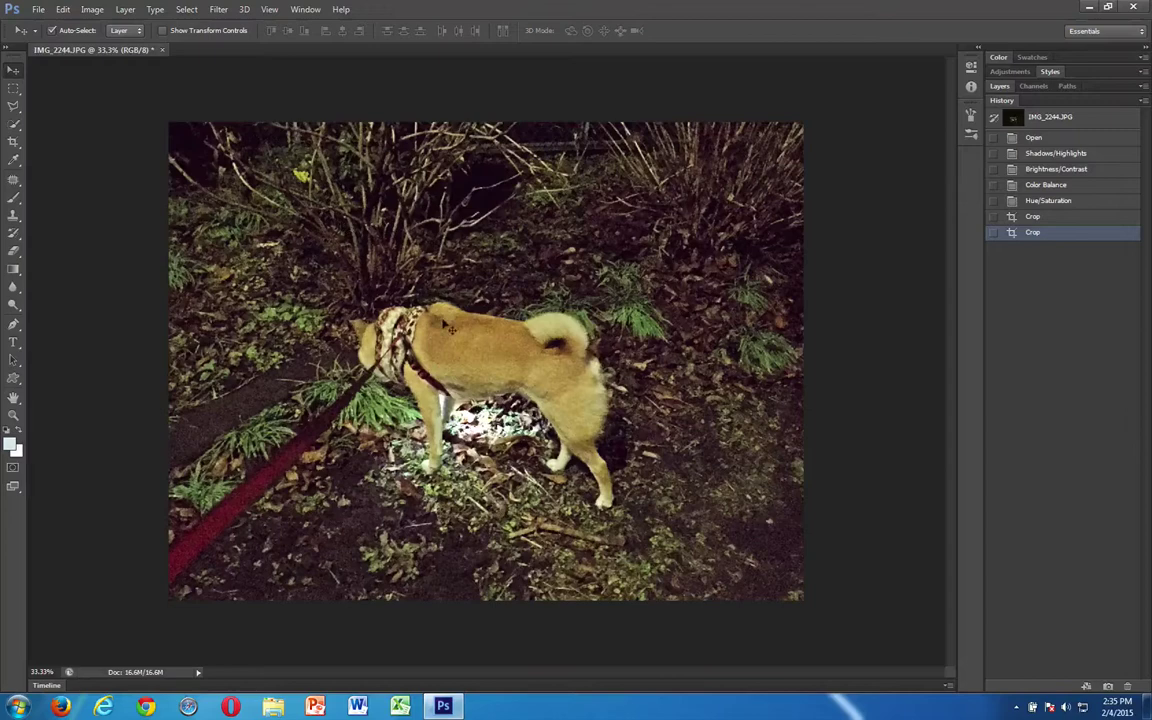
# Inspect the cropped photo at 100% and resize it to a width of 600 pixels with constrained proportions.
pyautogui.click(116, 675)
pyautogui.hotkey('ctrl', '+')
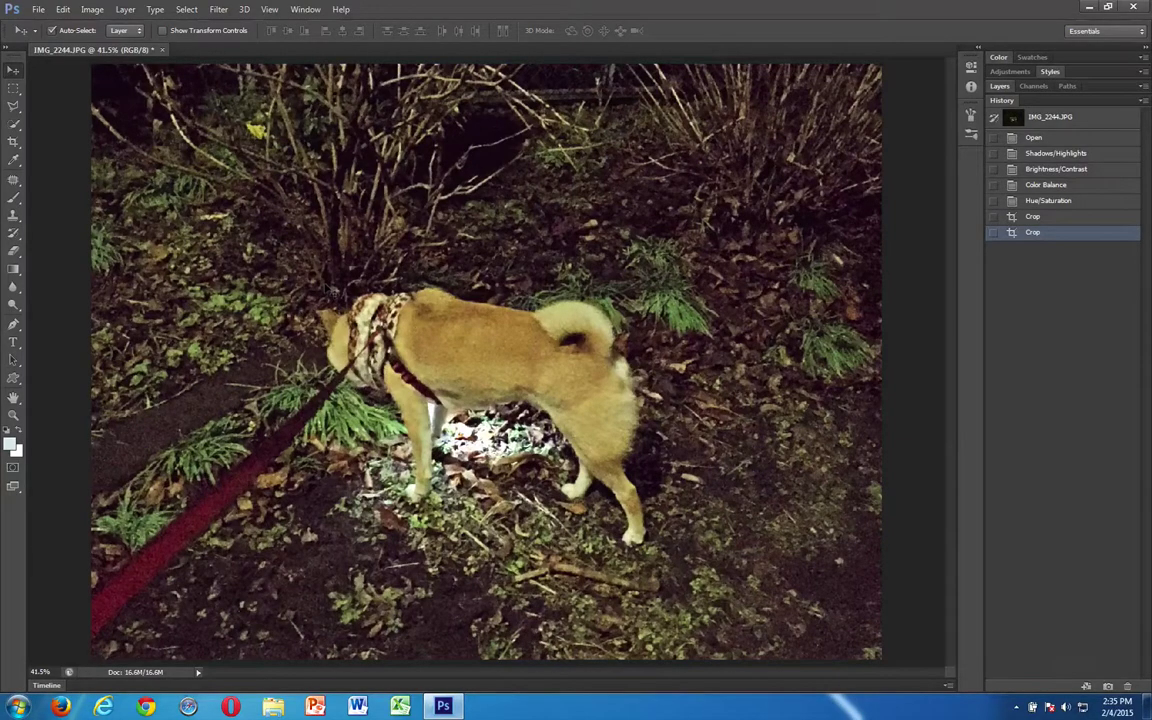
pyautogui.hotkey('ctrl', '1')
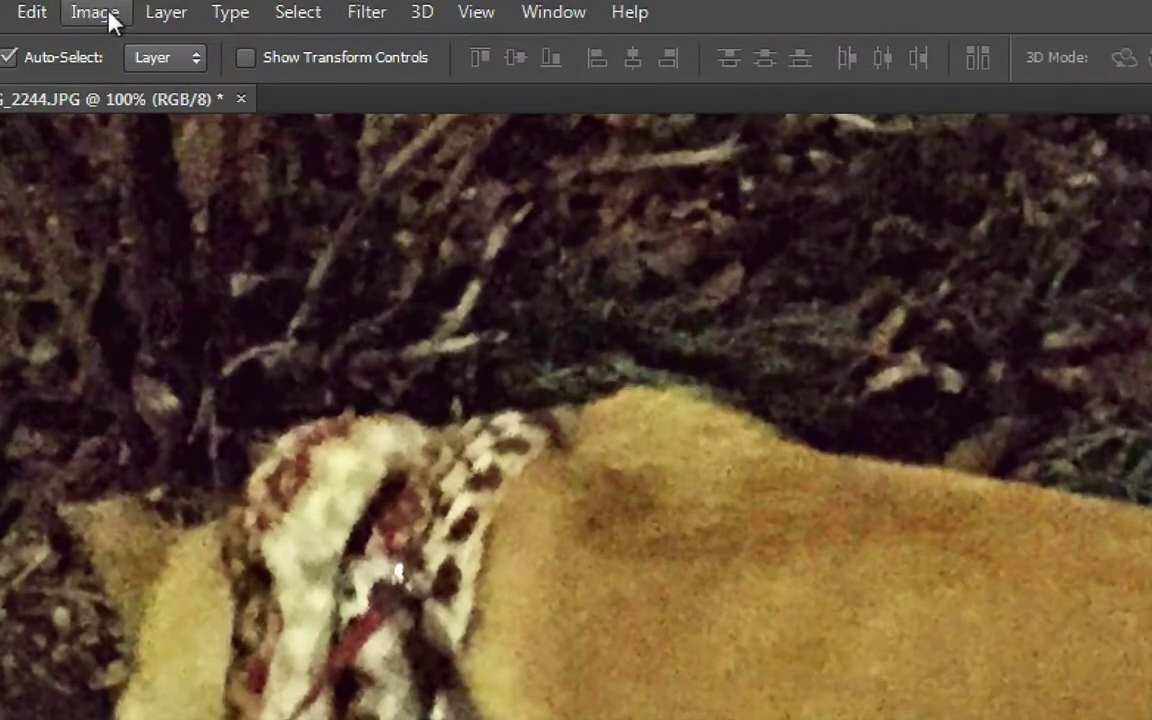
pyautogui.click(110, 18)
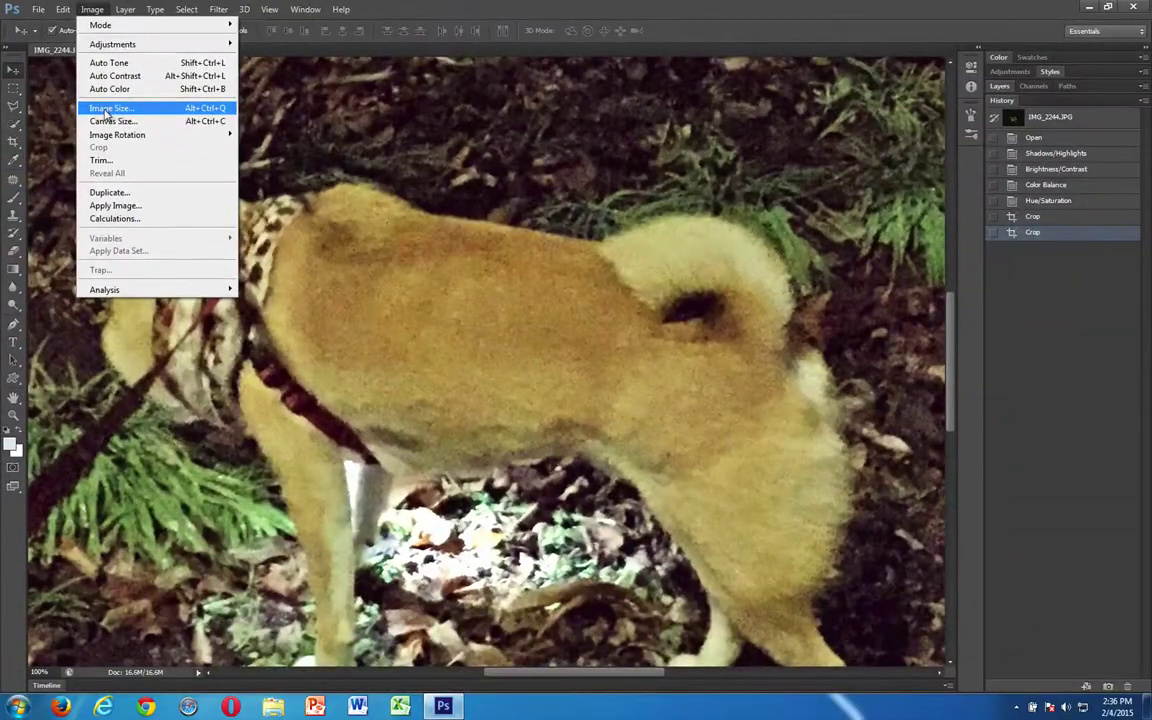
pyautogui.click(107, 109)
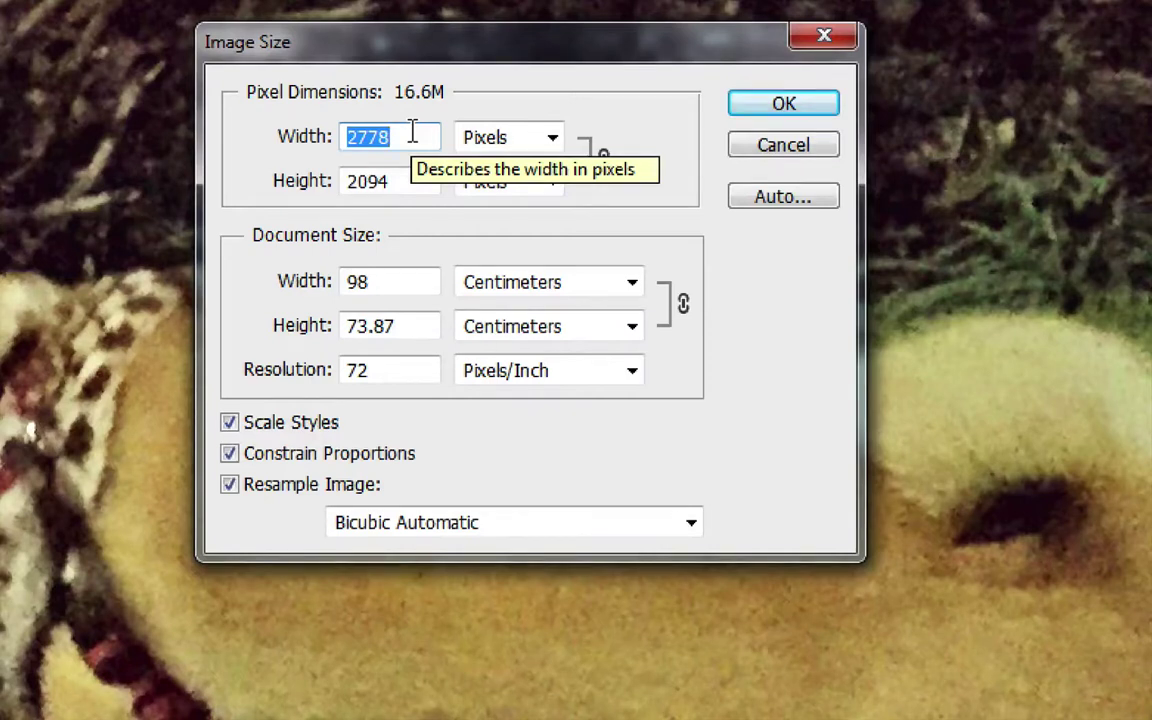
pyautogui.write('600')
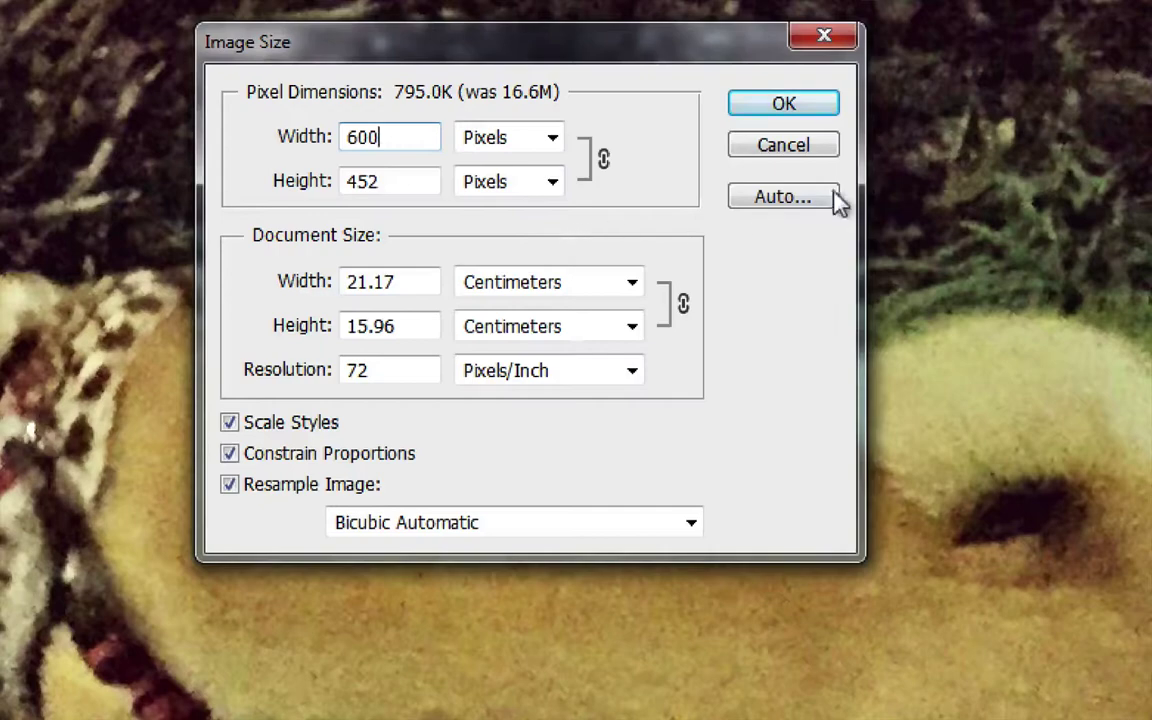
pyautogui.click(786, 114)
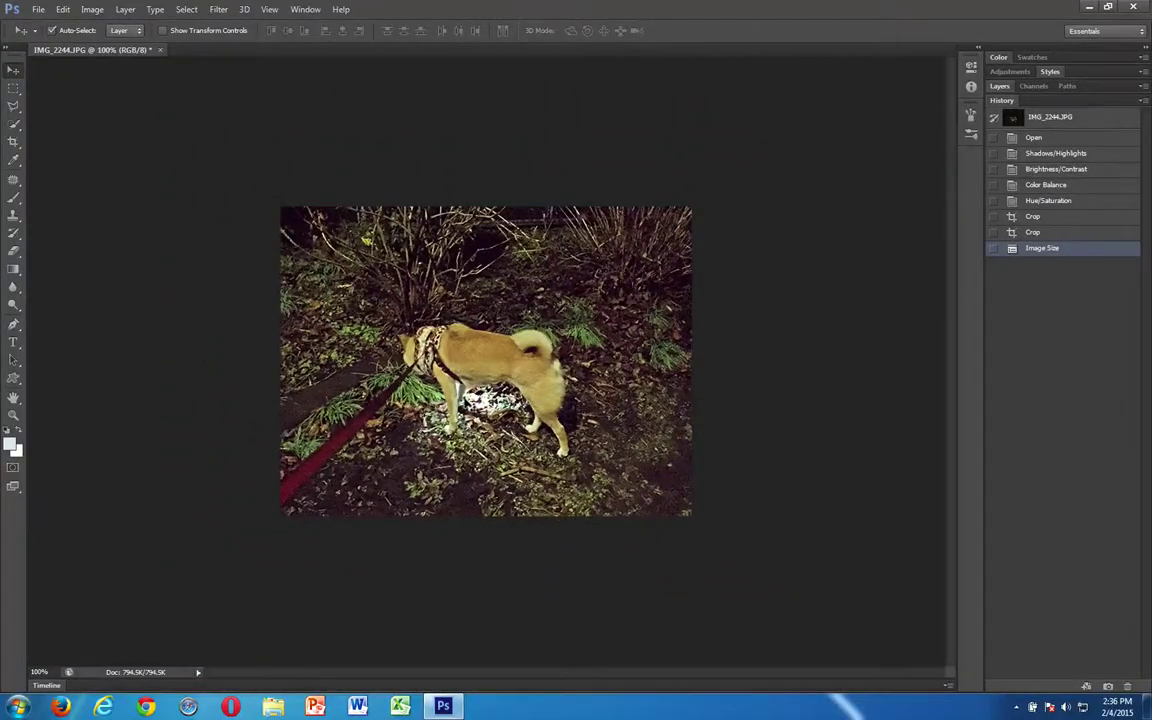
# Export the resized photo for the web as a JPEG with quality 80, named ponta_night_s.jpg, in My Pictures.
pyautogui.click(38, 9)
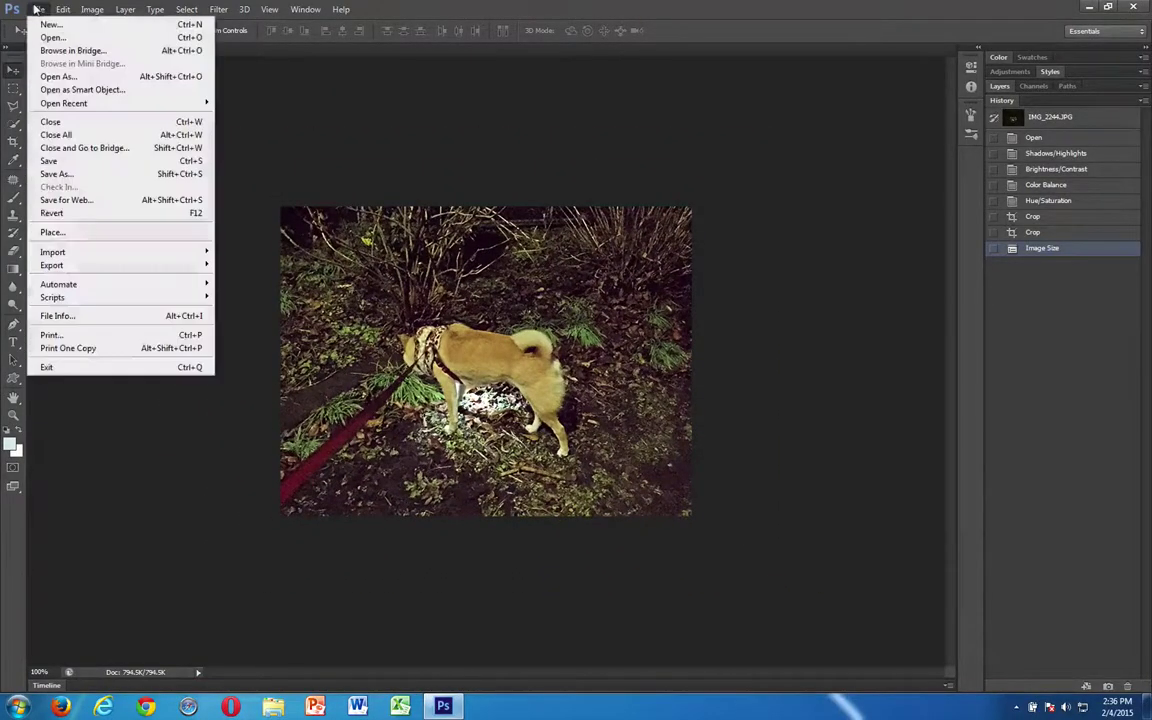
pyautogui.click(68, 205)
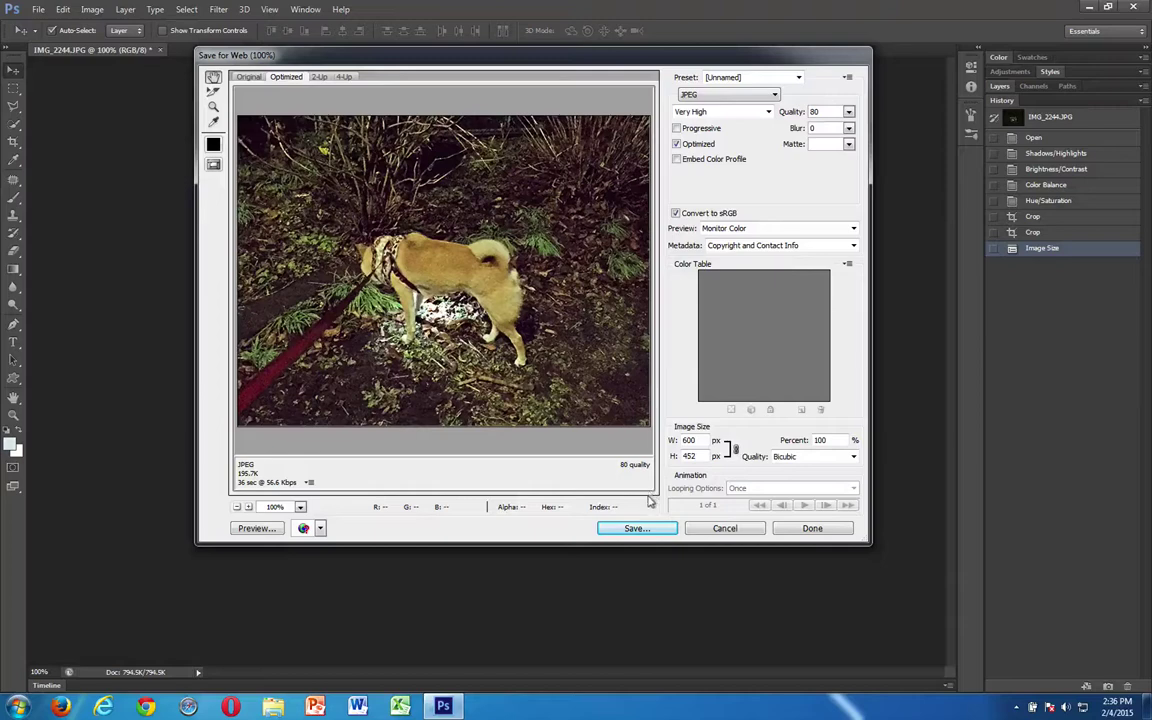
pyautogui.click(636, 528)
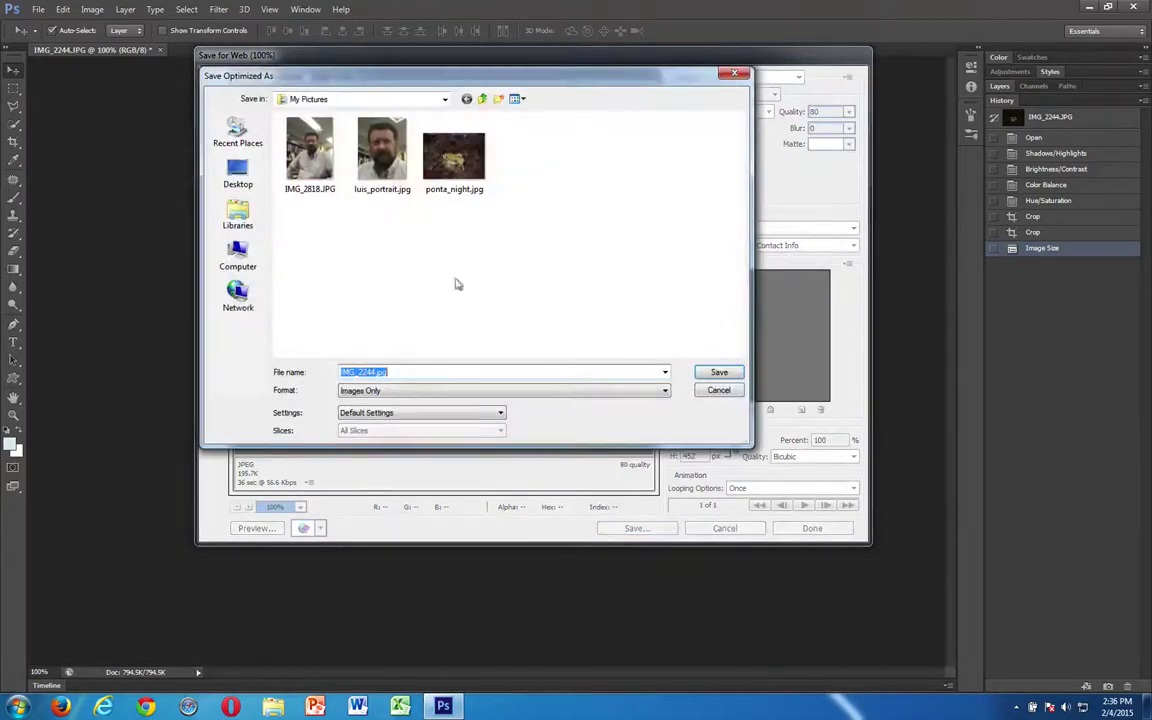
pyautogui.click(462, 188)
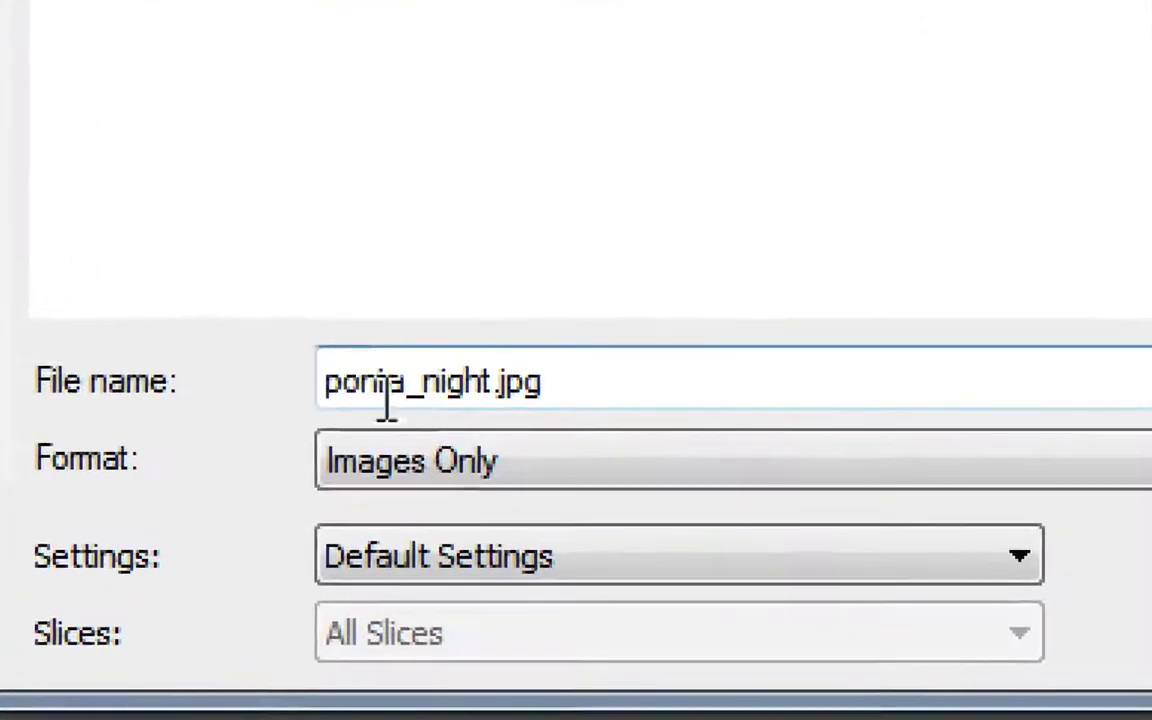
pyautogui.doubleClick(489, 386)
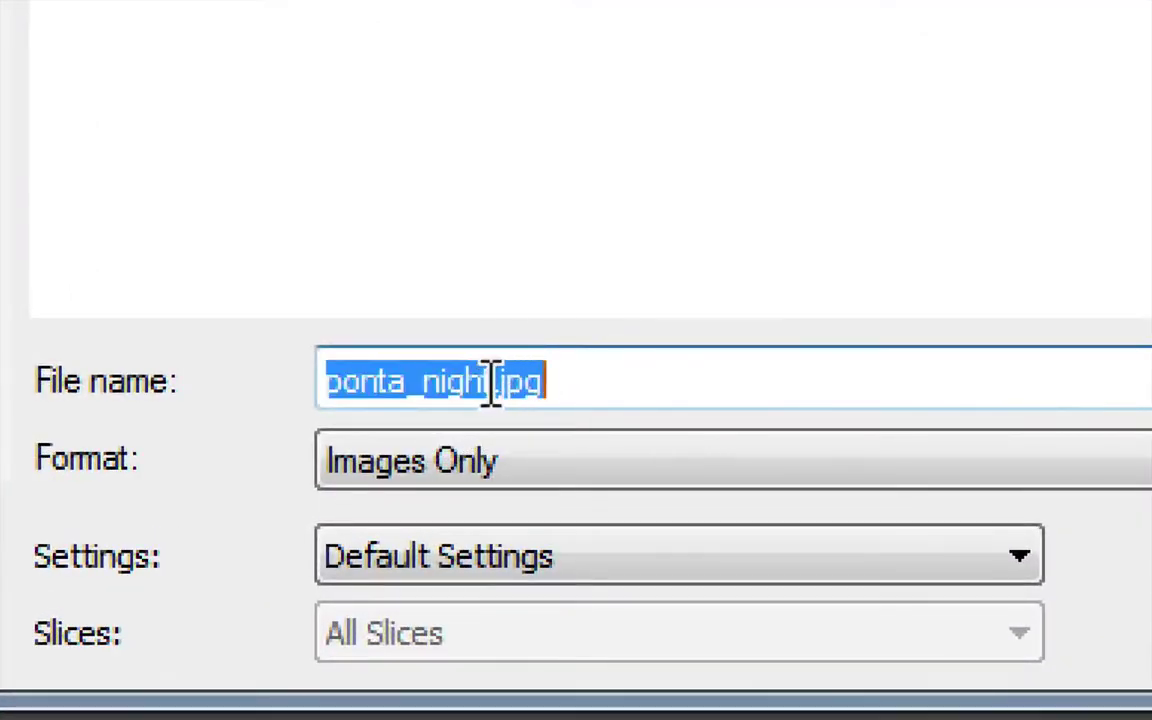
pyautogui.click(491, 386)
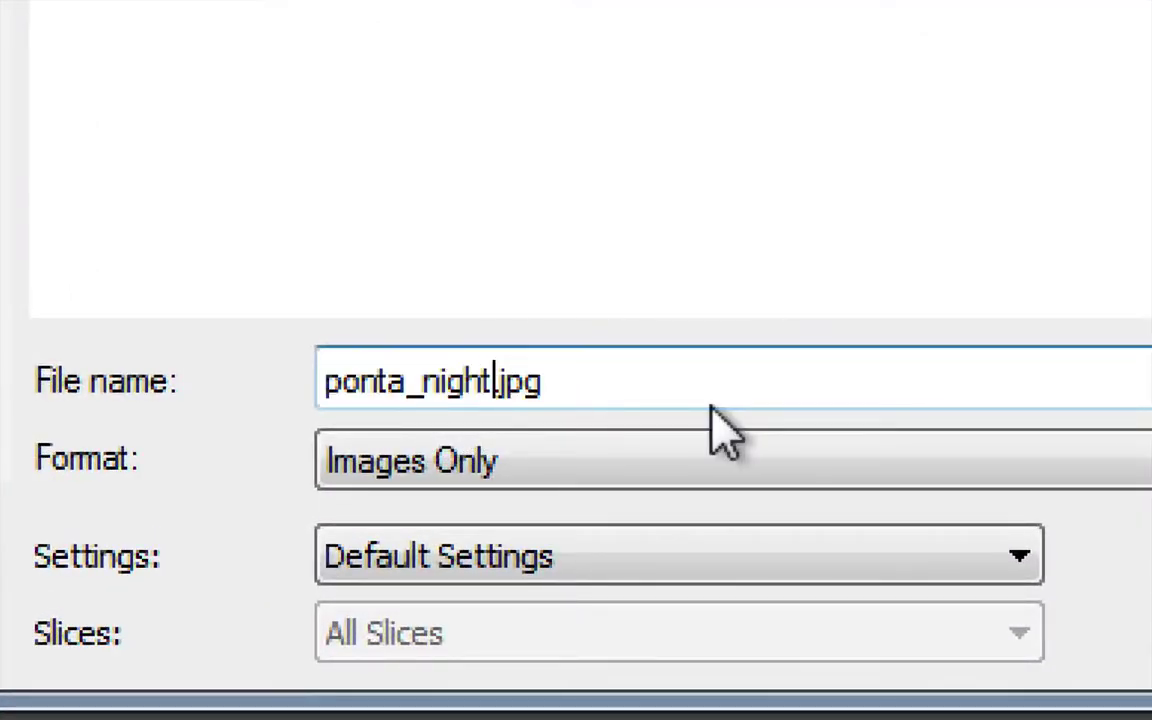
pyautogui.write('_s')
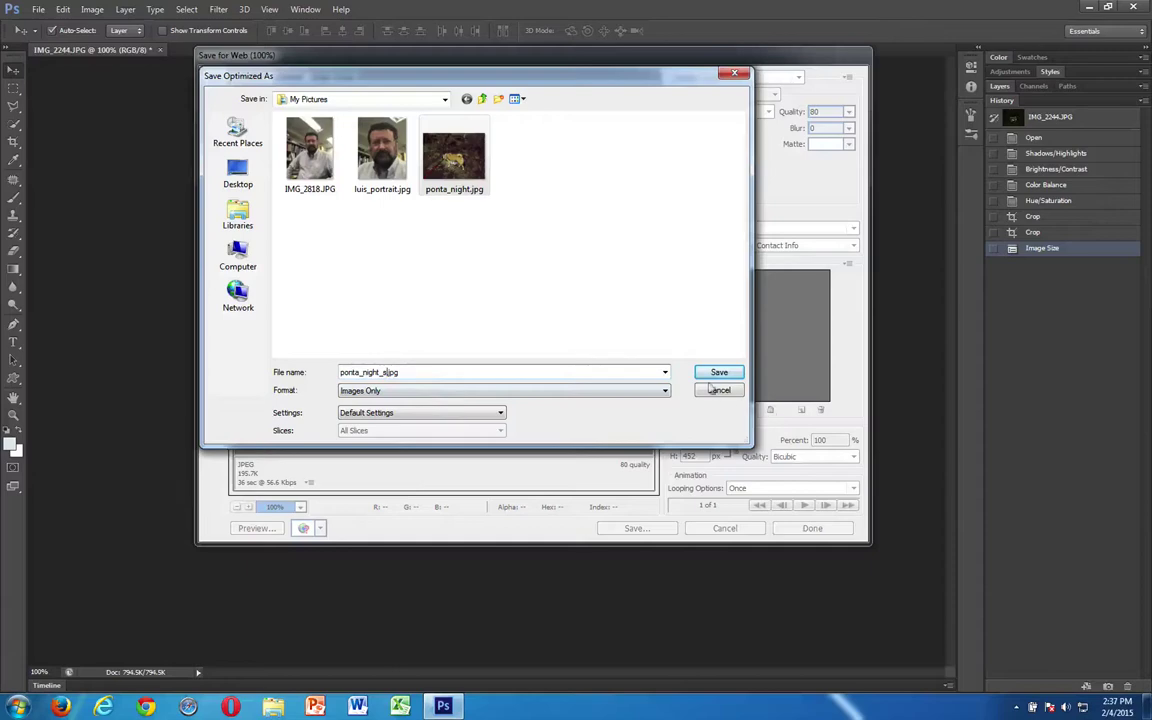
pyautogui.click(716, 372)
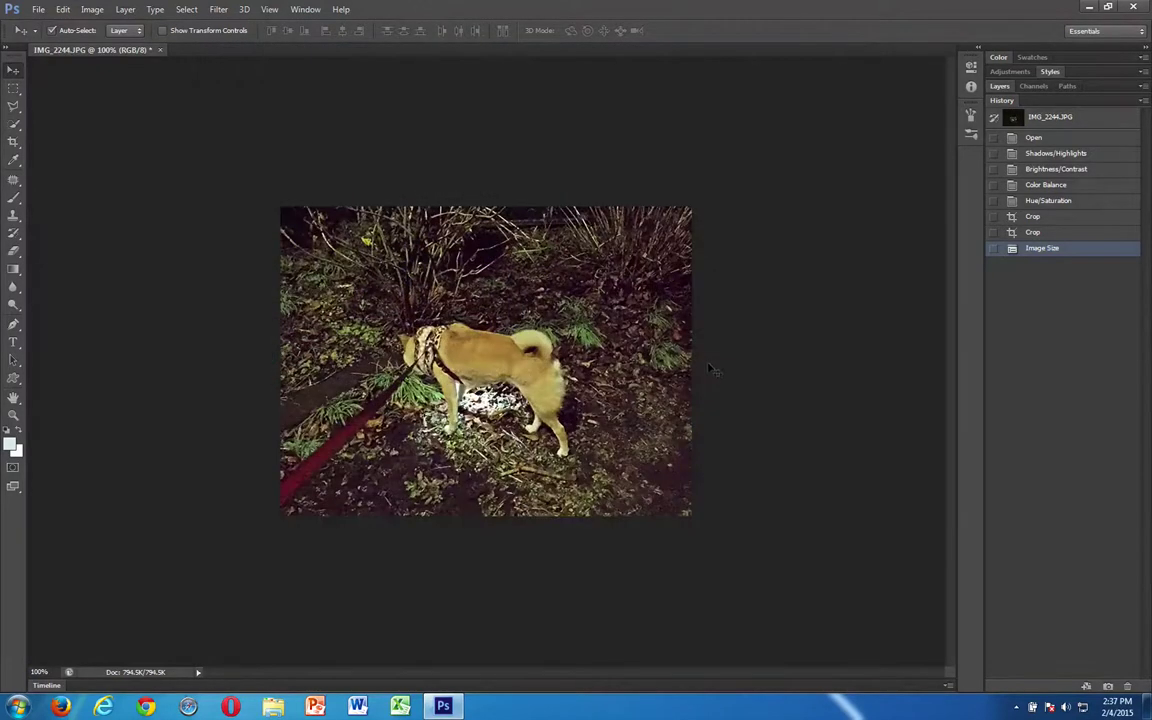